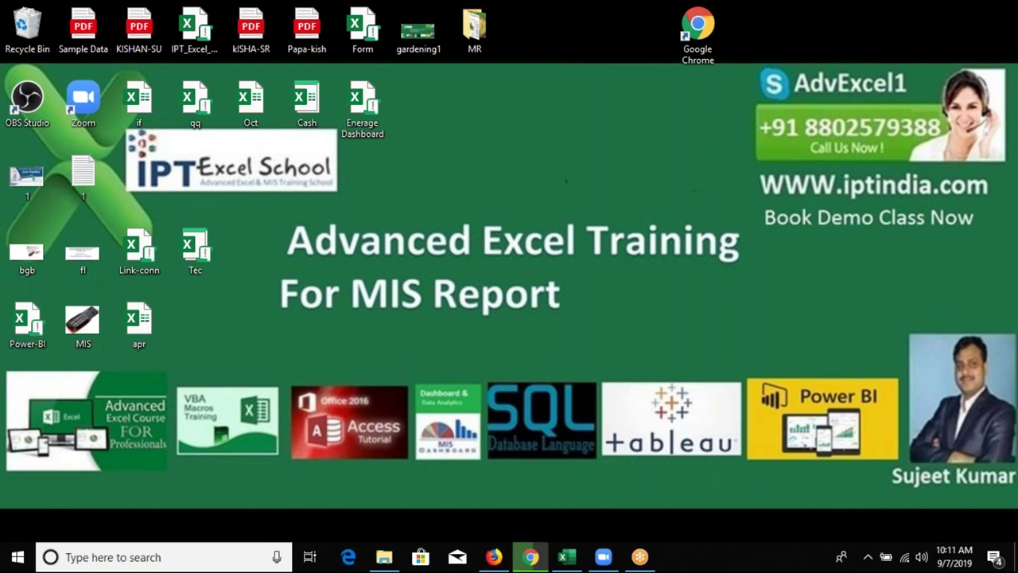
Restore the Excel window showing Book1 with its Sales figures in column A
click(579, 563)
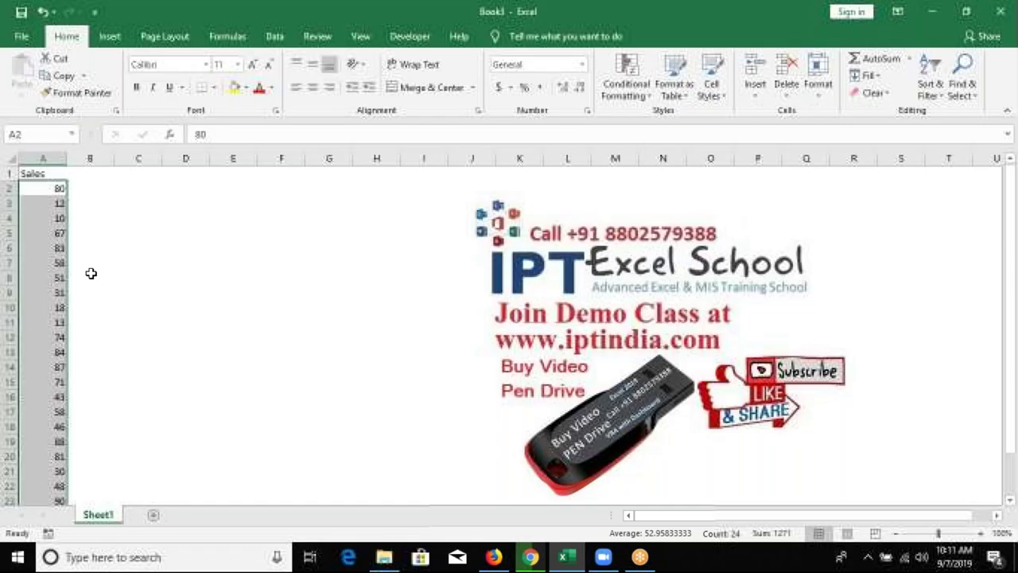
Add the heading inc in B1 and check how far the Sales values in column A go
click(90, 173)
text(inc)
key(Return)
click(43, 189)
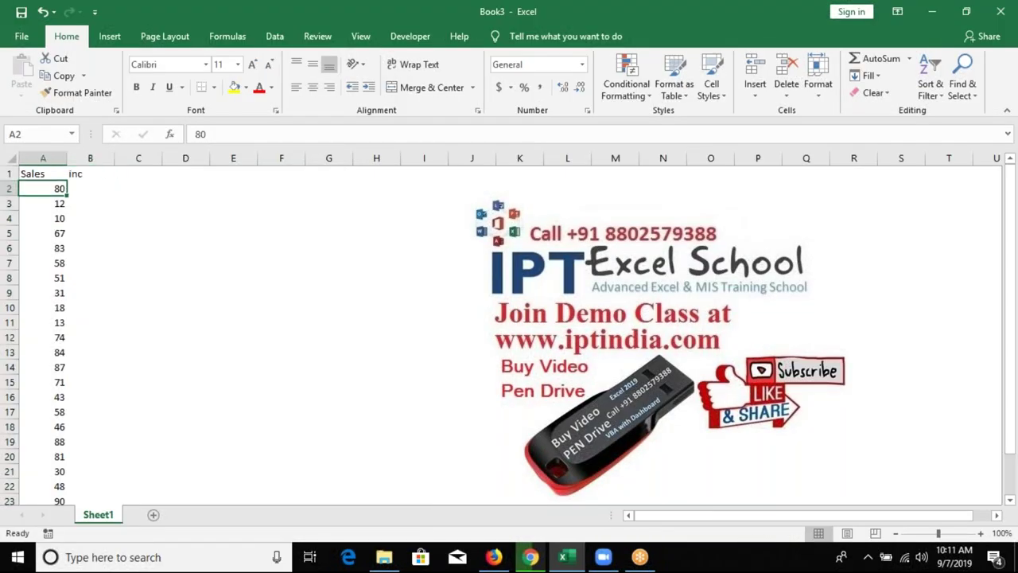
key(ctrl+Down)
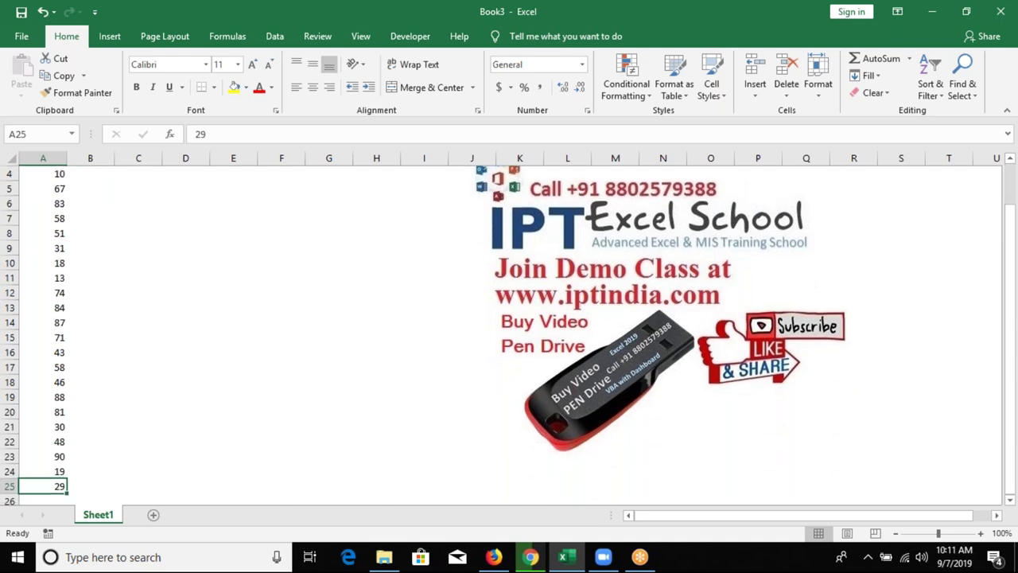
key(ctrl+Up)
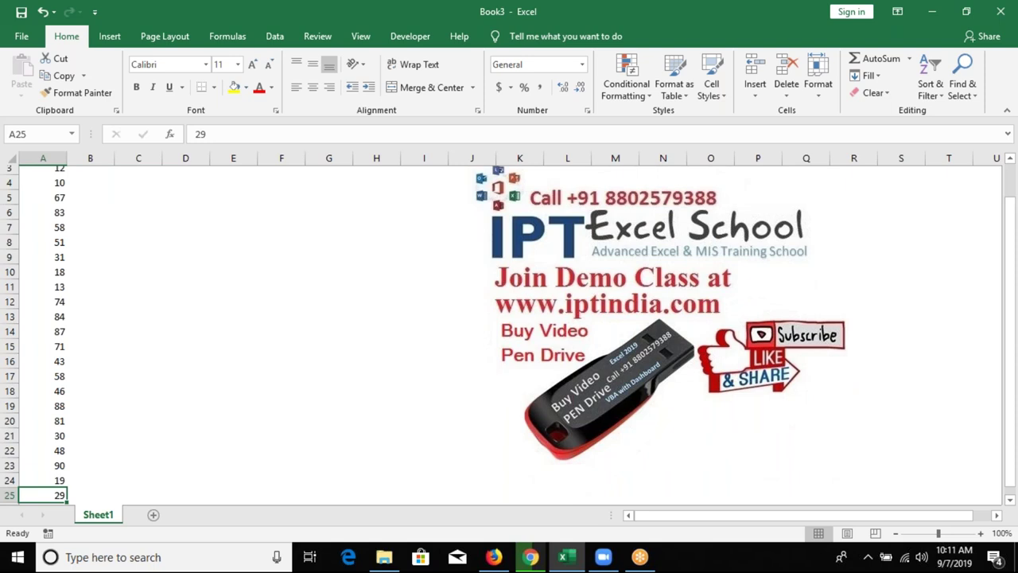
Enter the criterion >50 in C2 and the incentive 500 in D2, then return to B2
text(>50)
key(Tab)
text(>5)
key(BackSpace)
key(BackSpace)
text(500)
key(Return)
key(Up)
key(Left)
key(Left)
key(F2)
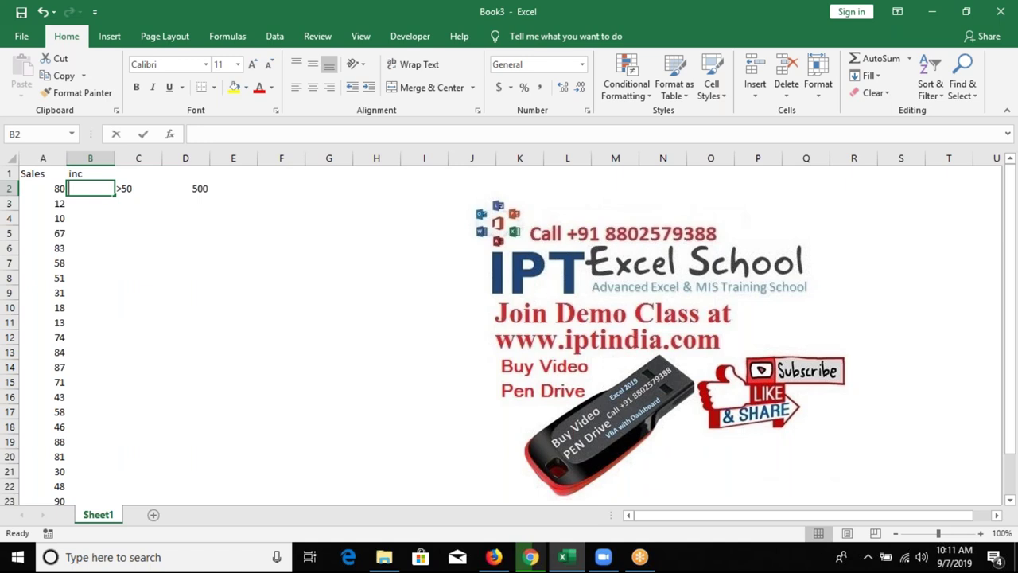
text(=IF)
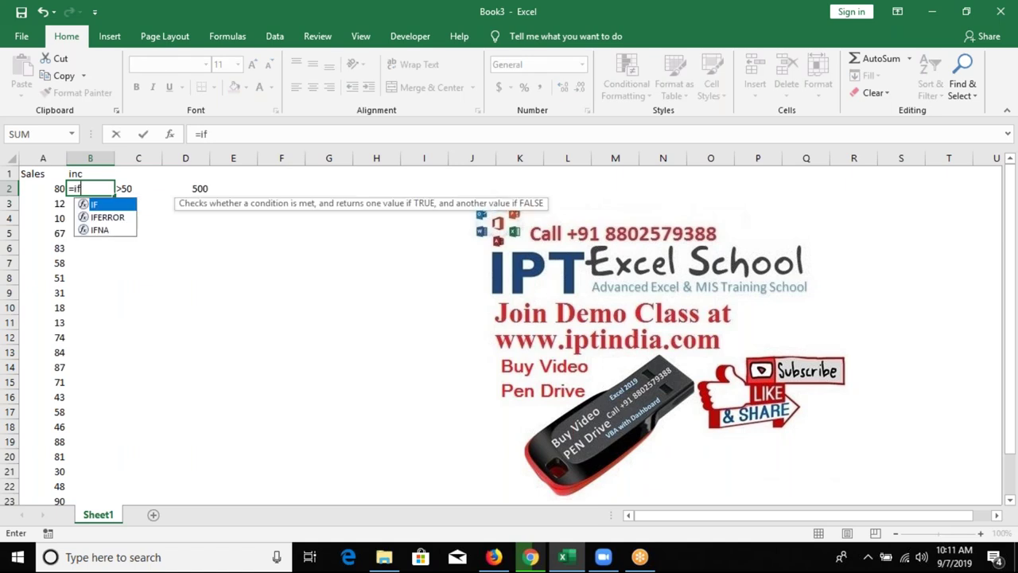
text(()
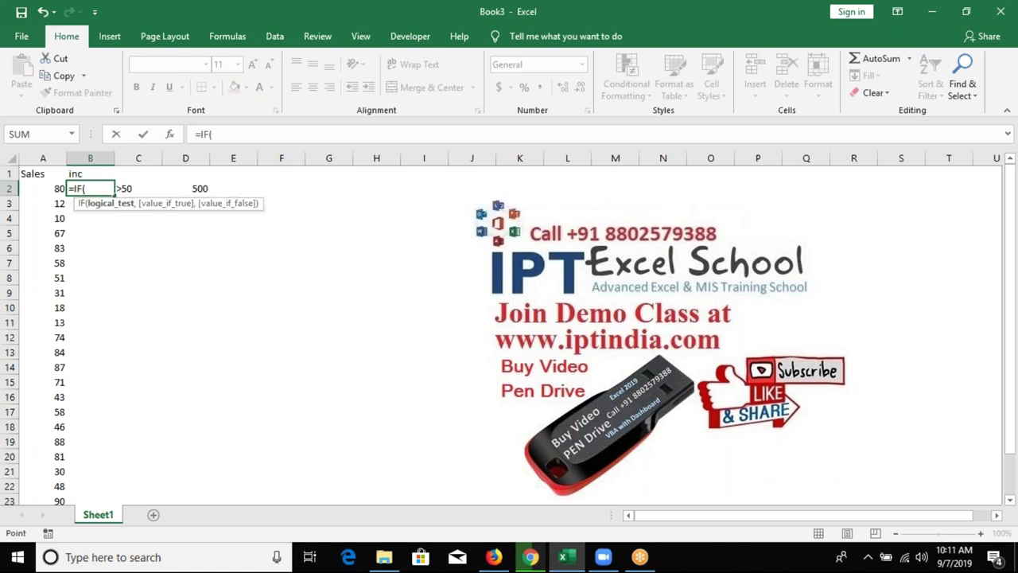
key(Left)
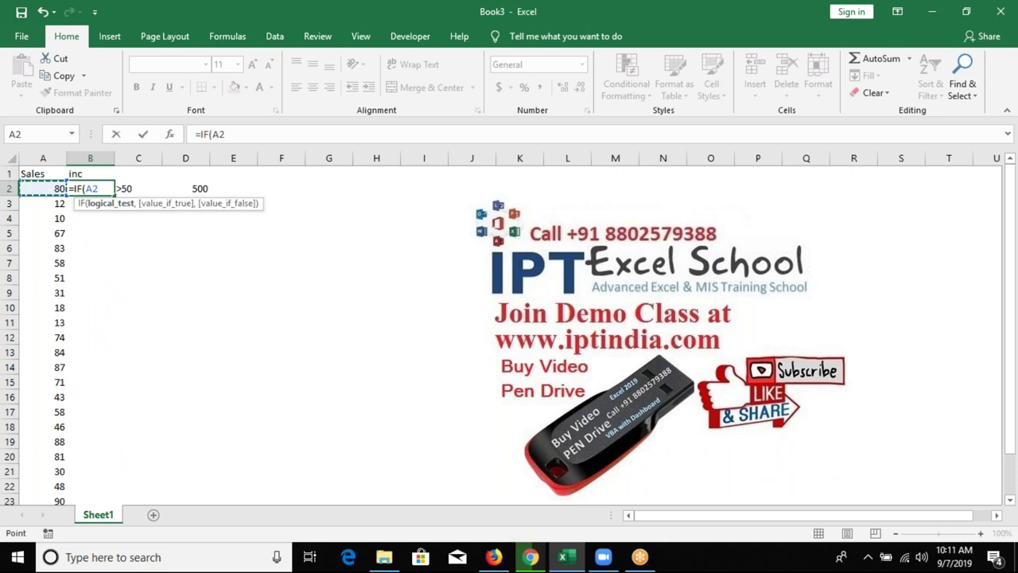
text(>50,500,0))
key(Return)
key(Up)
key(F2)
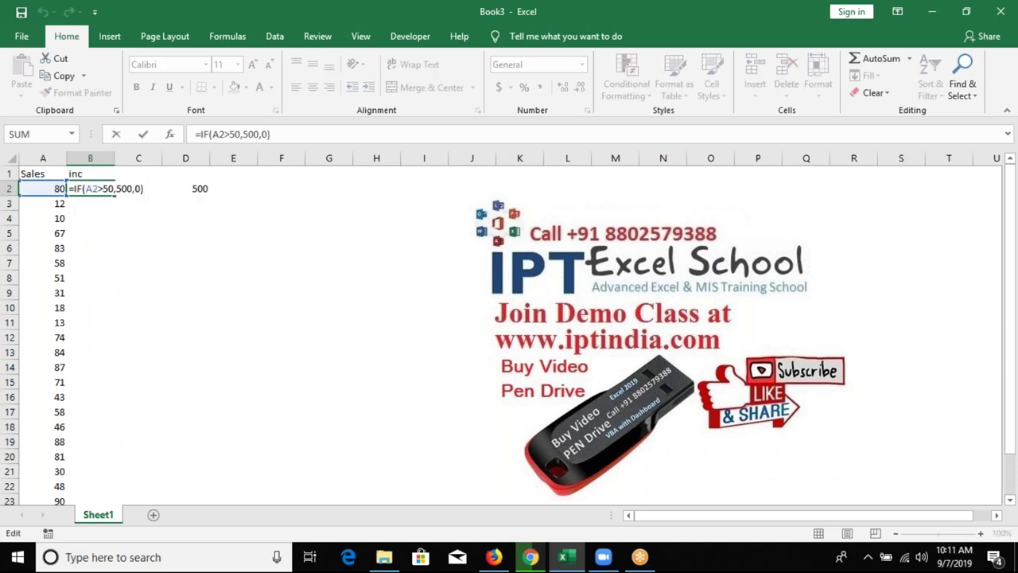
key(Escape)
key(Delete)
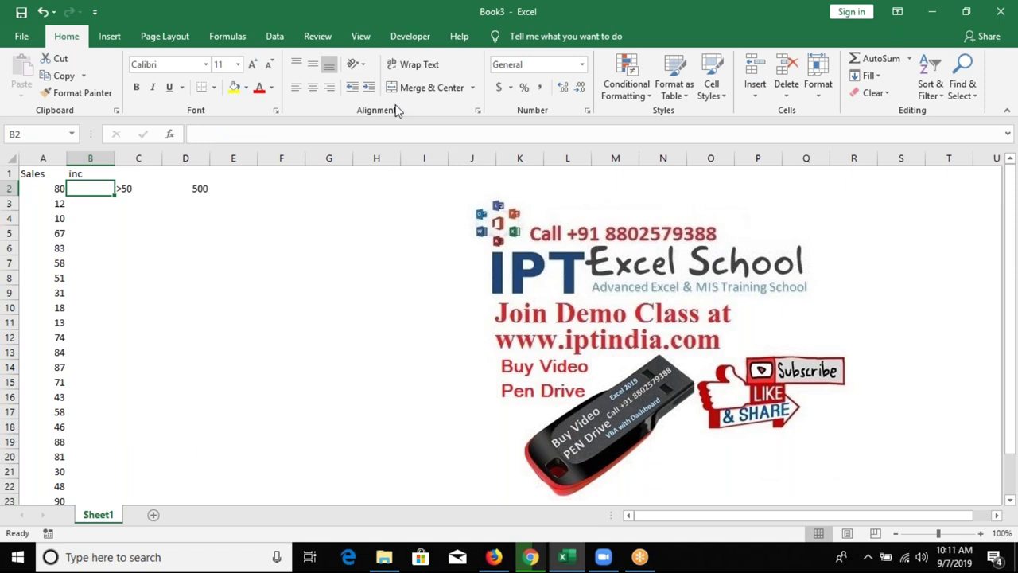
Insert a new module in the Visual Basic editor and declare Sub if_1()
click(411, 38)
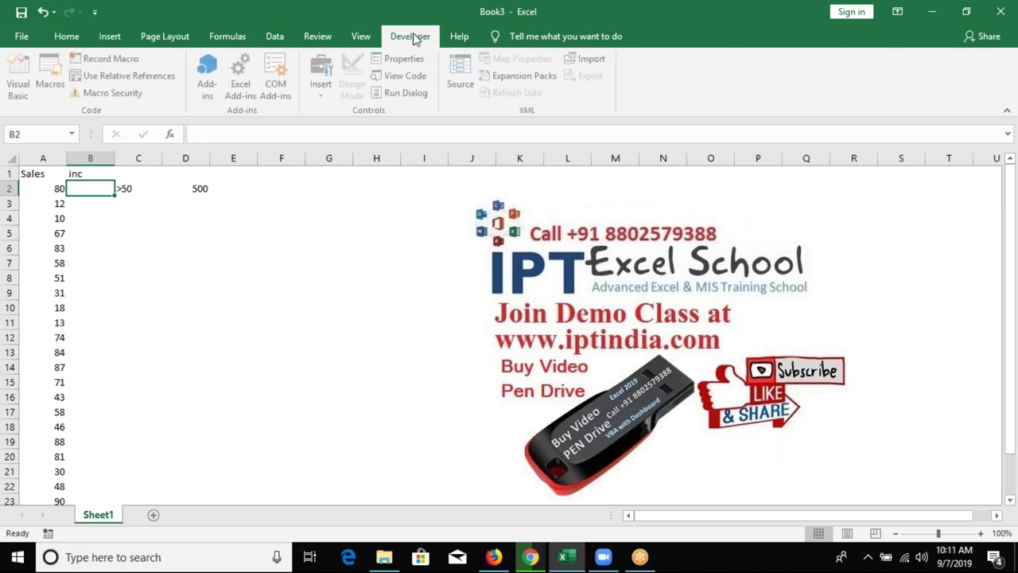
click(32, 93)
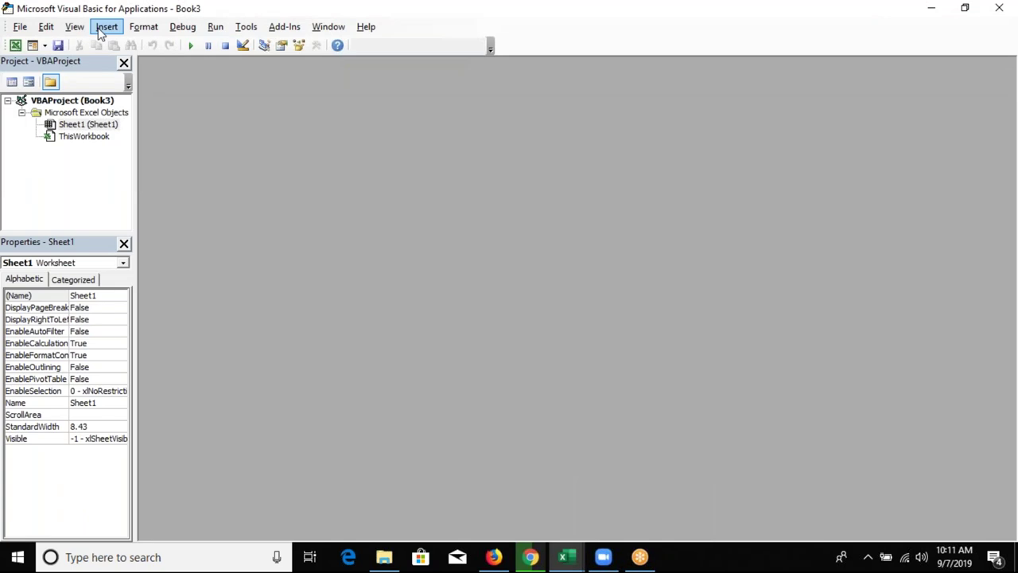
click(104, 27)
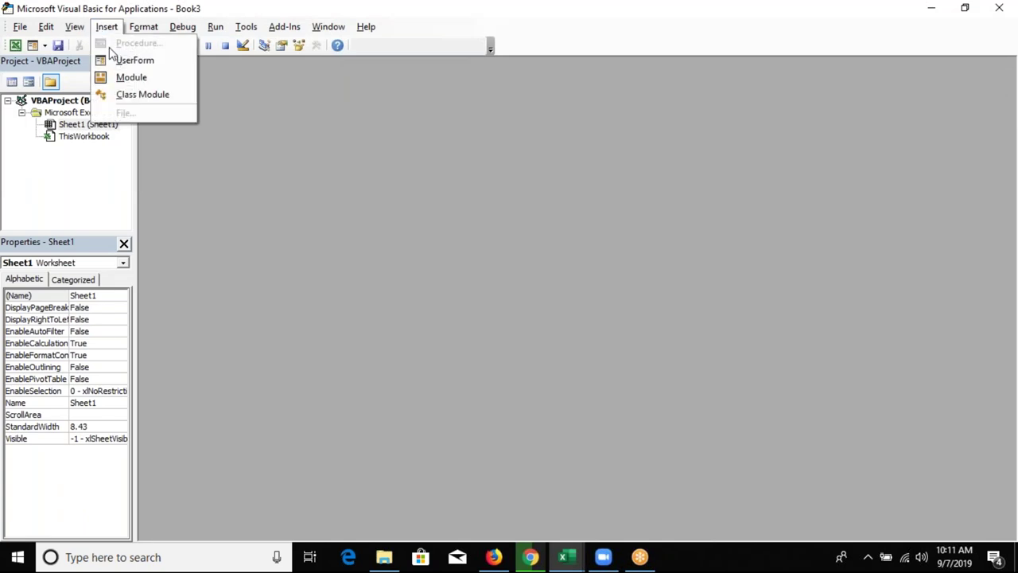
click(127, 77)
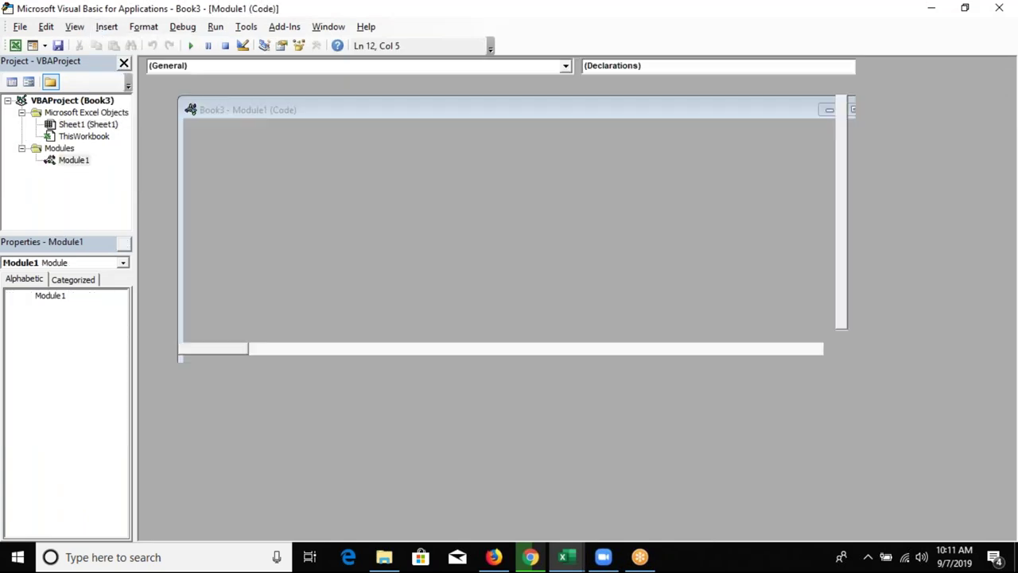
text(sub if)
key(BackSpace)
text(_1())
key(Return)
key(Return)
key(Return)
key(Return)
key(Up)
key(Up)
Write If Range("A2").Value > 50 Then Range("B2").Value = 500 and view the worksheet result
text(if range)
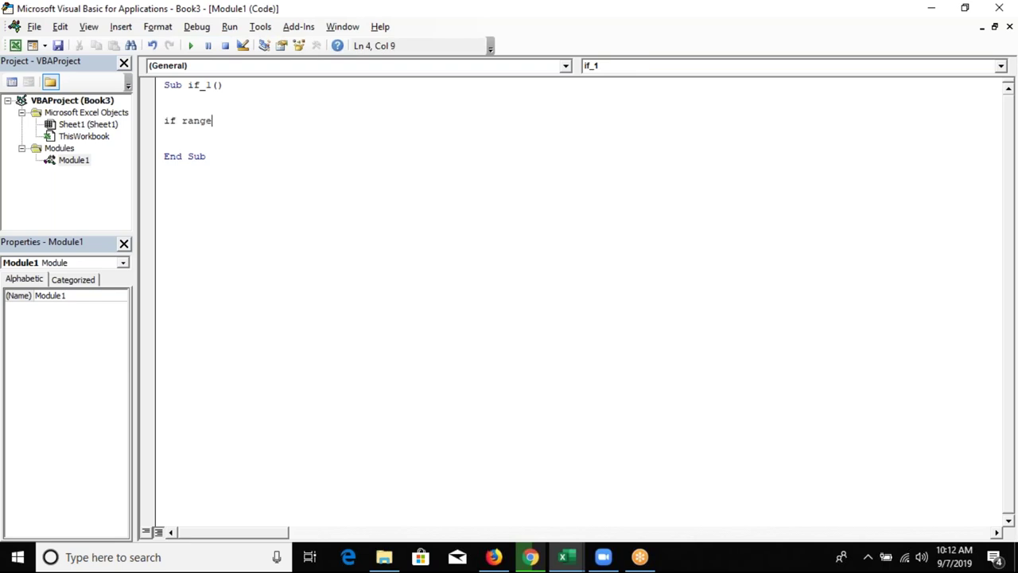
text(()
key(alt+Tab)
key(alt+Tab)
text("A2").v)
key(Down)
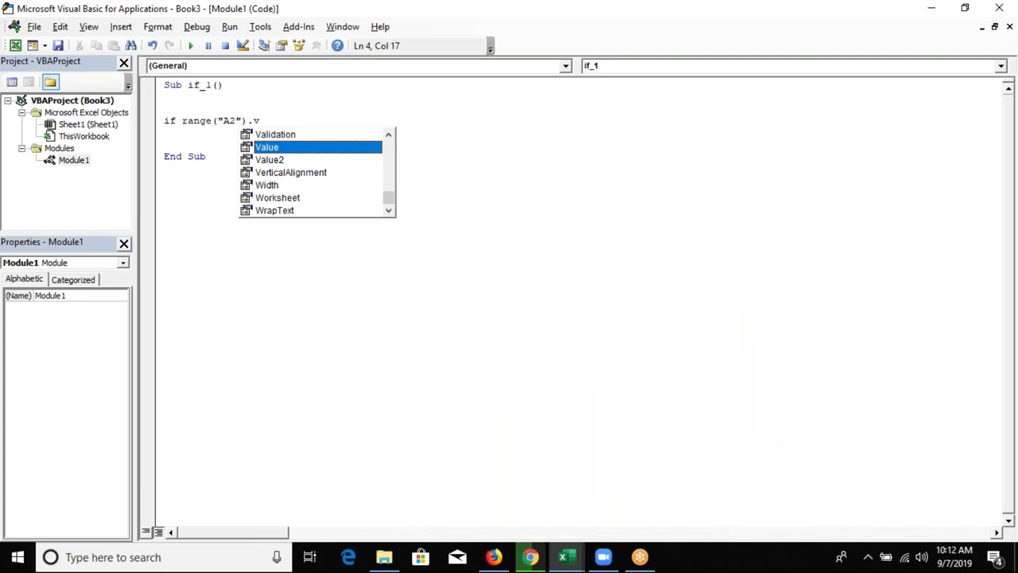
key(Tab)
text(>)
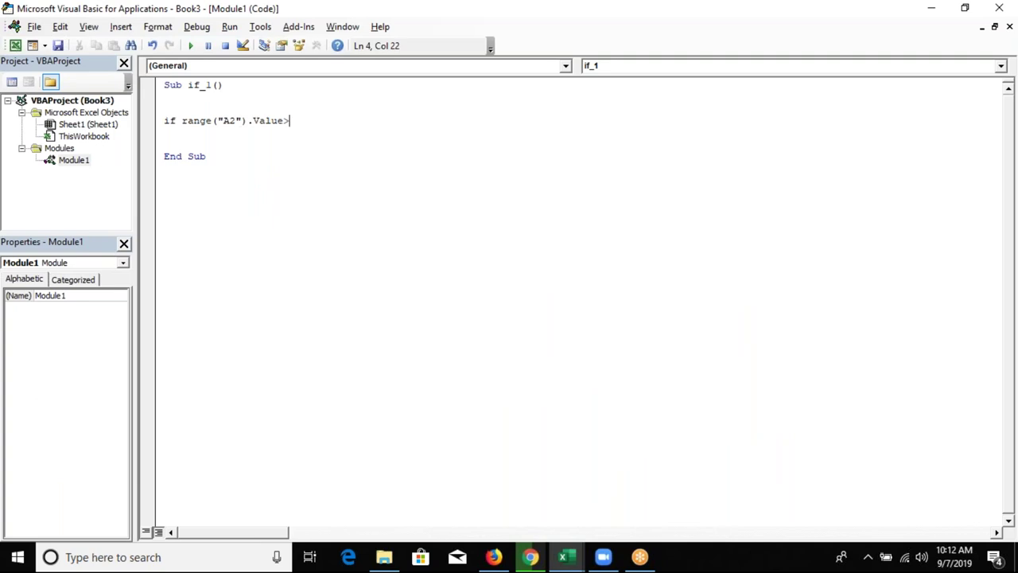
text(50 then range)
text(()
key(alt+F11)
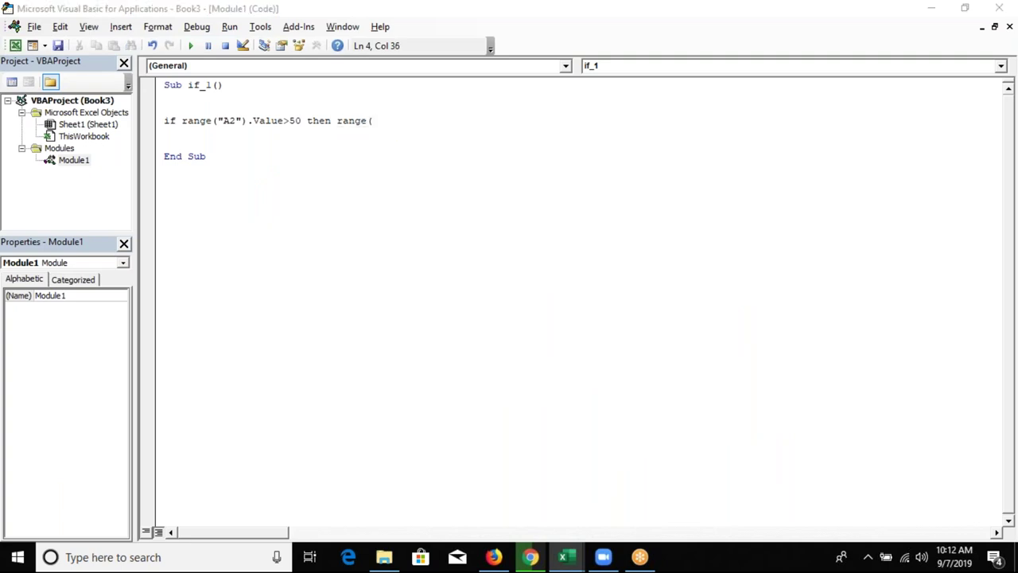
key(alt+F11)
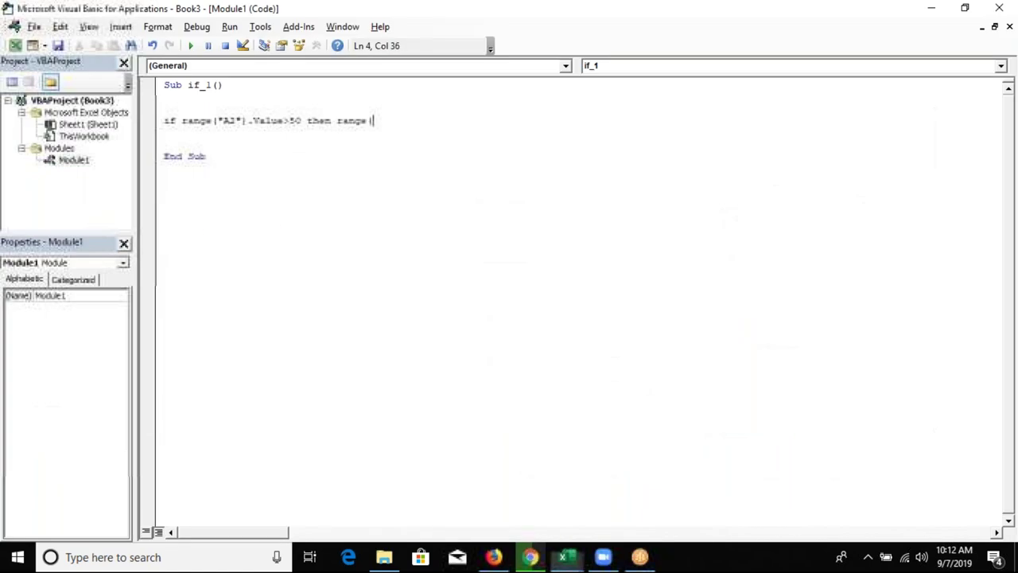
text("B2").)
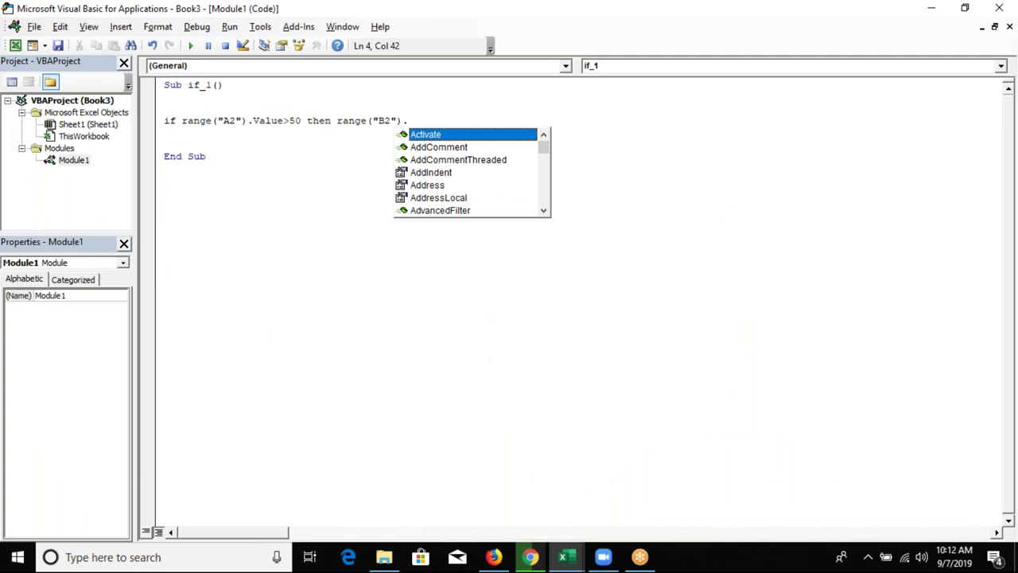
text(v)
key(Tab)
text(= 500)
key(Return)
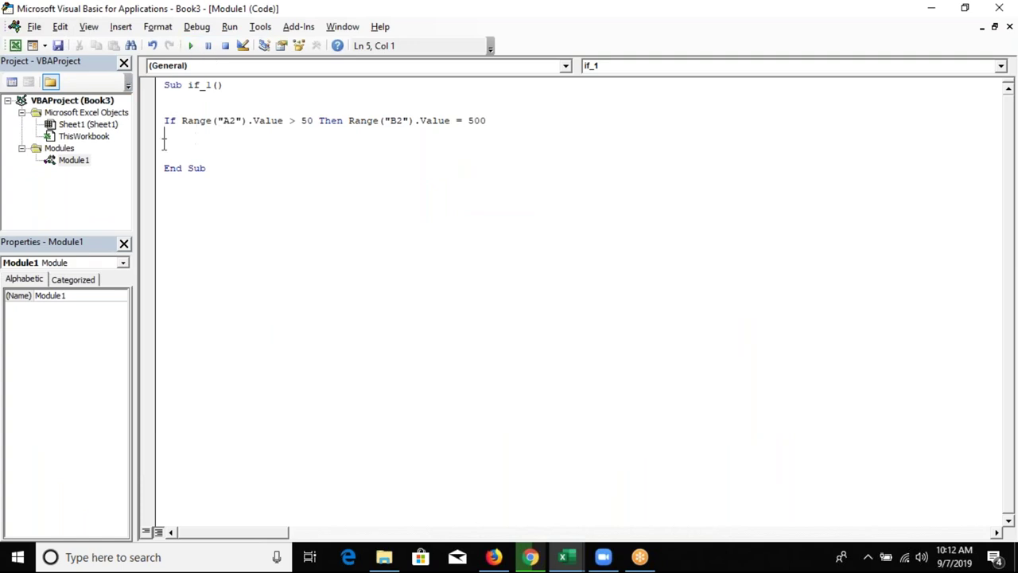
key(alt+F11)
click(90, 173)
Check that B2 shows 500 beside A2's 80, review column A, and return to the if_1 code
click(90, 188)
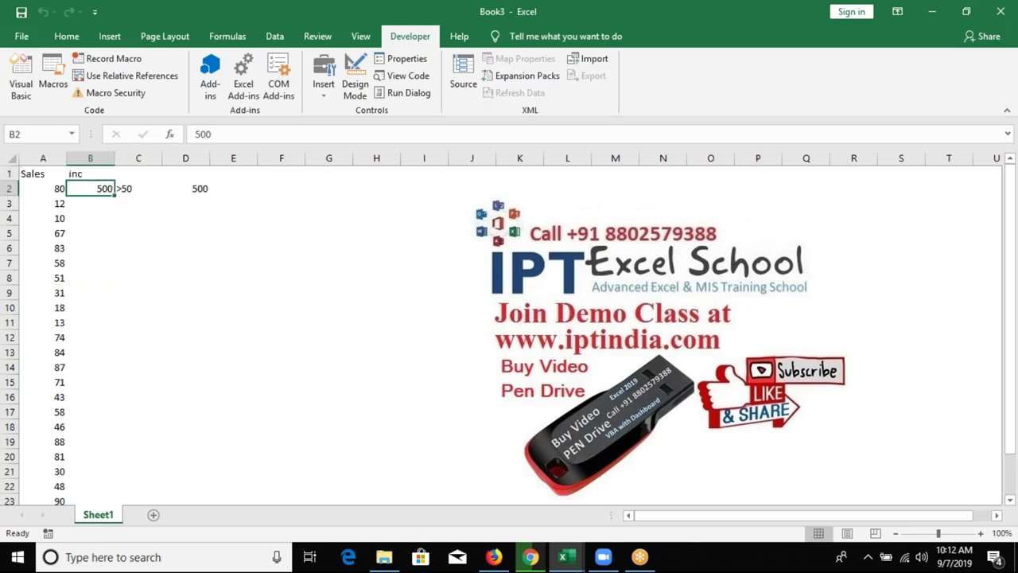
click(43, 188)
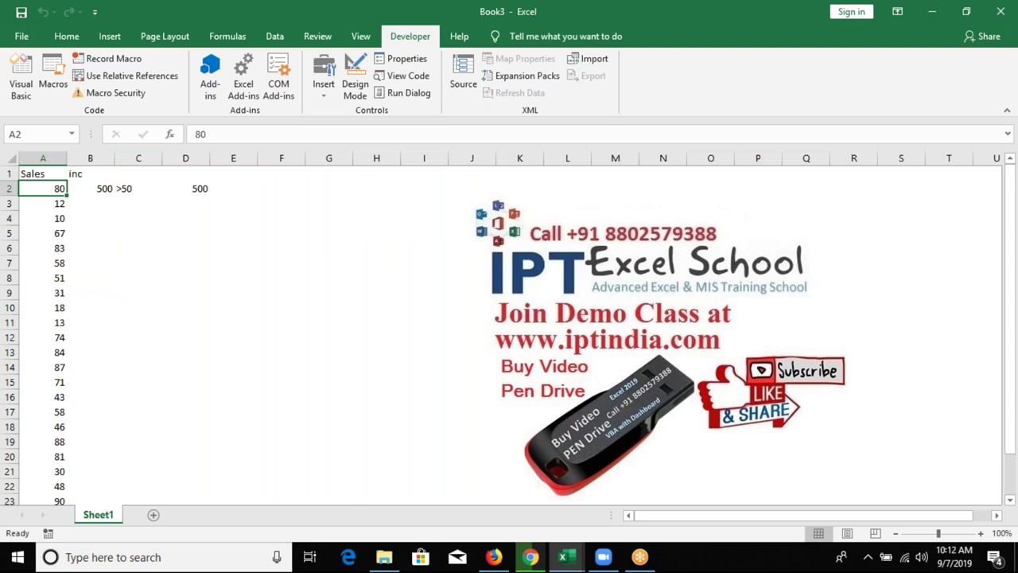
key(ctrl+Down)
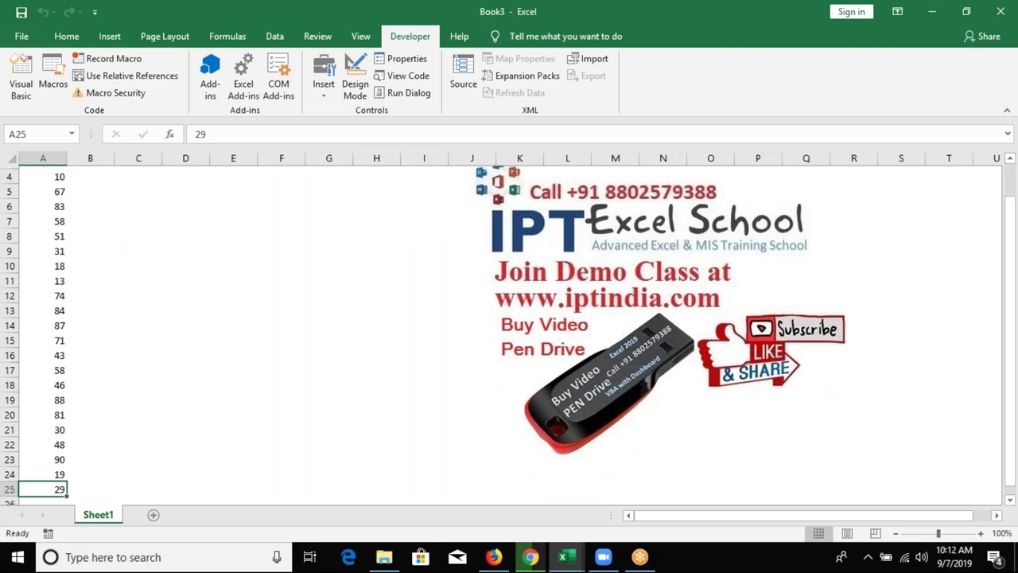
click(90, 188)
key(alt+F11)
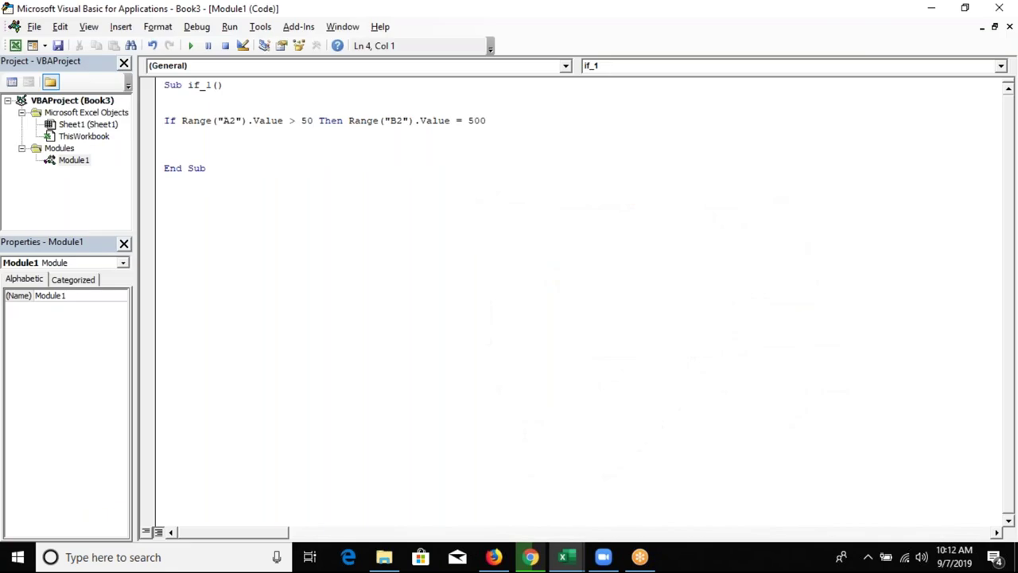
Duplicate the A2 If line in the if_1 macro several times
key(shift+Down)
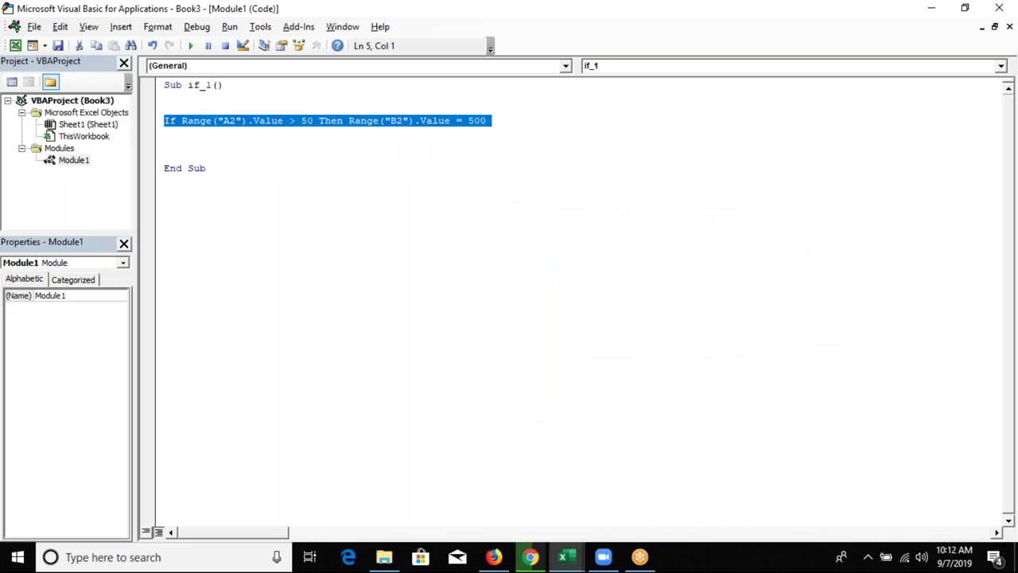
key(ctrl+c)
click(164, 133)
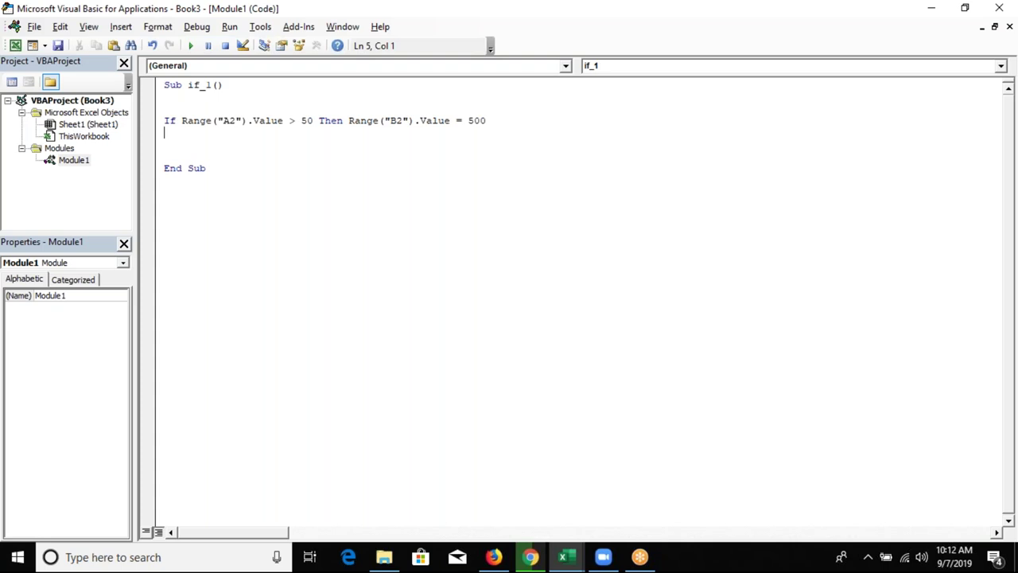
key(ctrl+v)
key(ctrl+v)
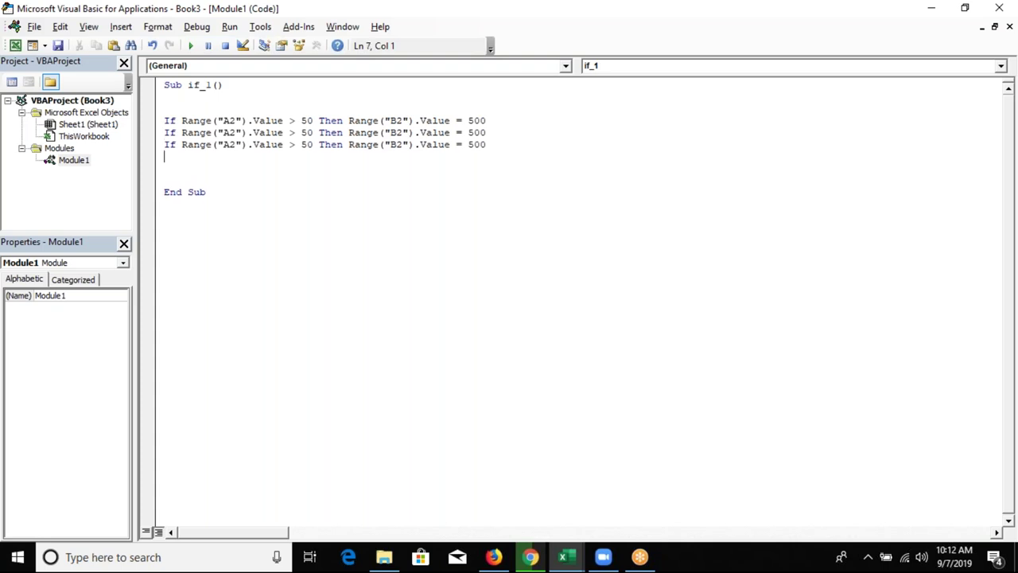
key(ctrl+v)
key(ctrl+v)
Change the copies to test A3, A4, A5 and A6, then delete those copied lines
click(233, 133)
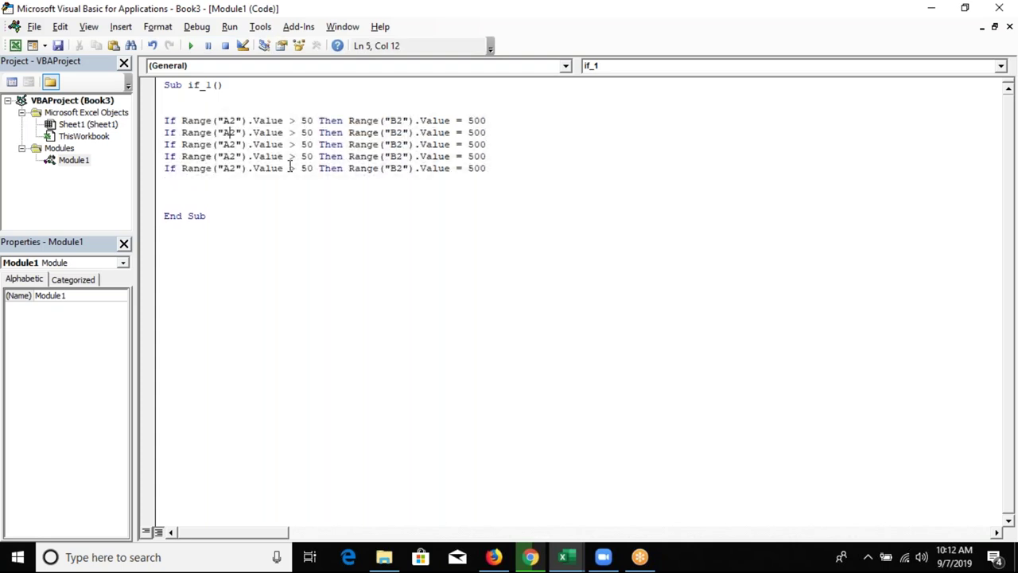
key(BackSpace)
text(3)
click(237, 145)
key(BackSpace)
text(4)
click(237, 157)
key(BackSpace)
text(5)
click(236, 169)
key(BackSpace)
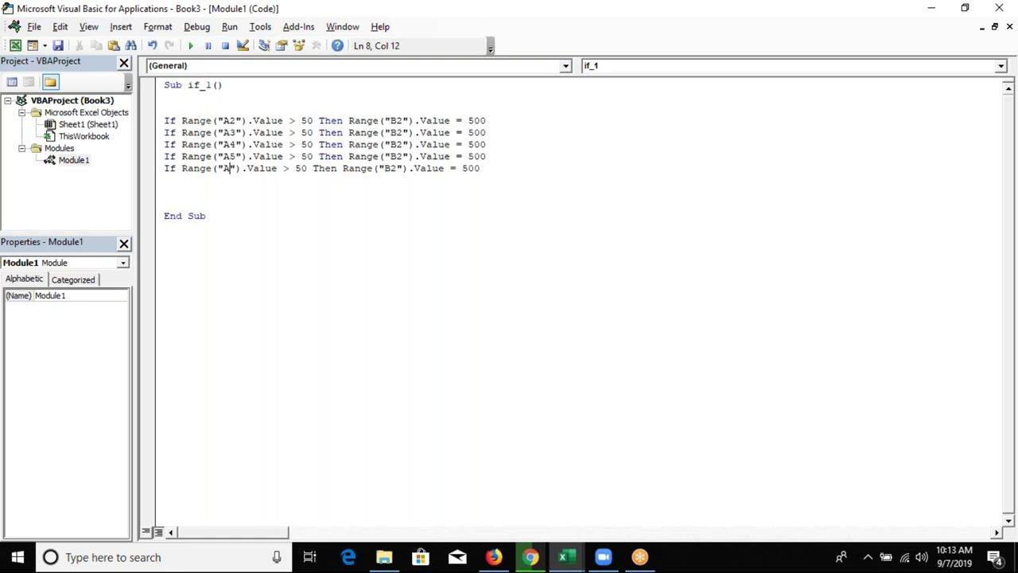
text(6)
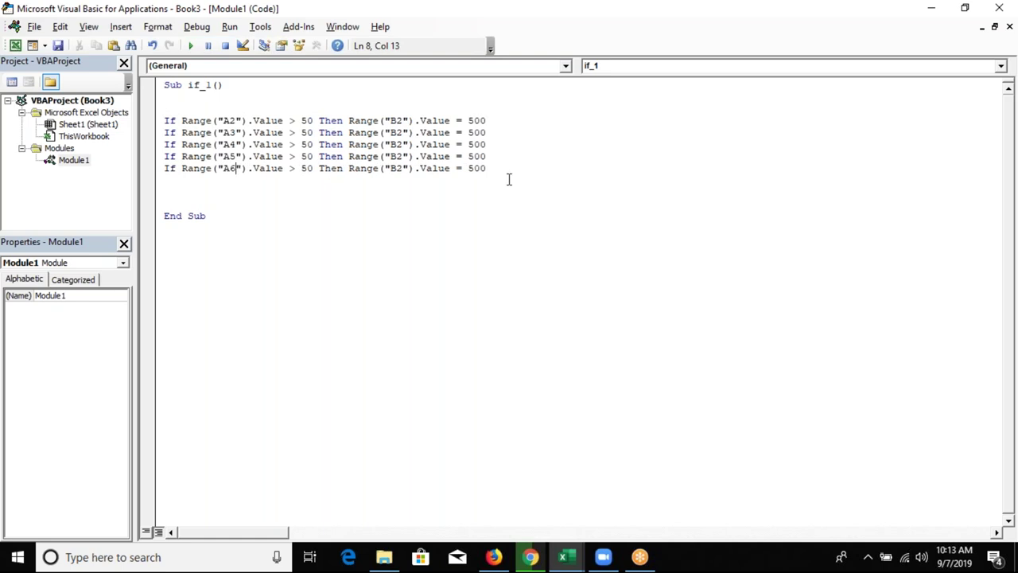
mouse_move(487, 168)
mouse_down()
mouse_move(149, 140)
mouse_move(151, 132)
mouse_up()
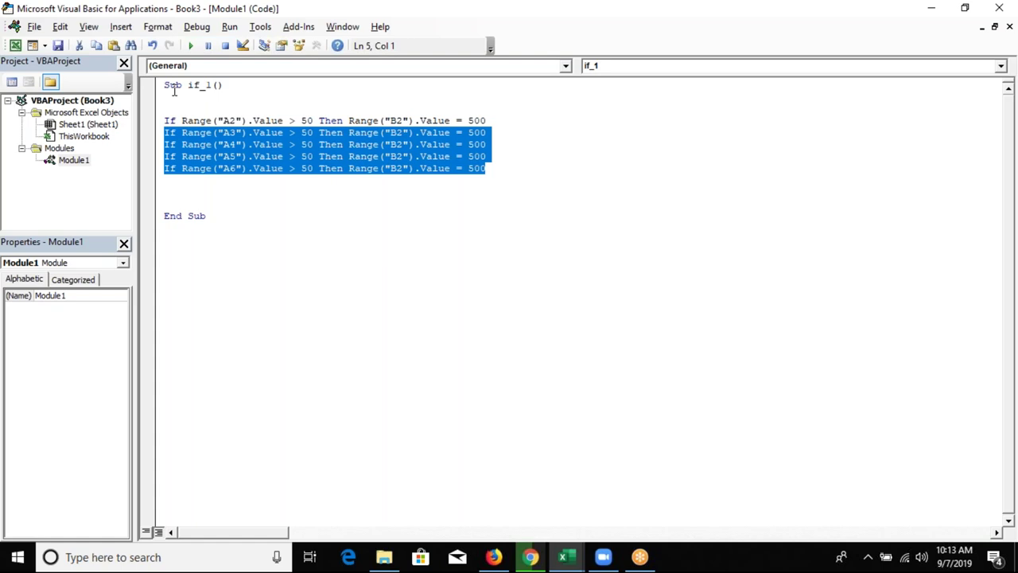
key(Delete)
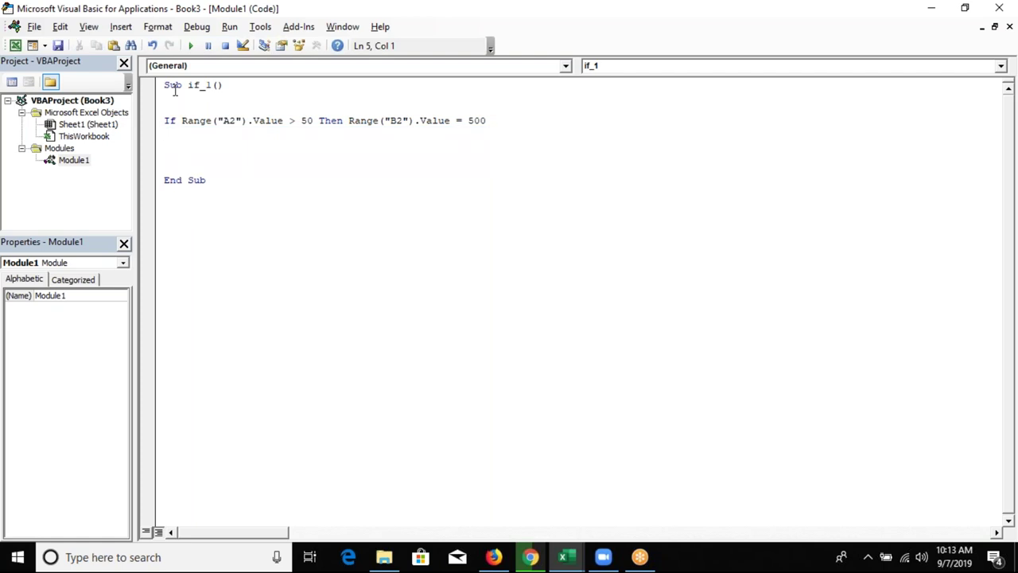
Add For i = 2 To 25 above the If line and Next i below it
key(Return)
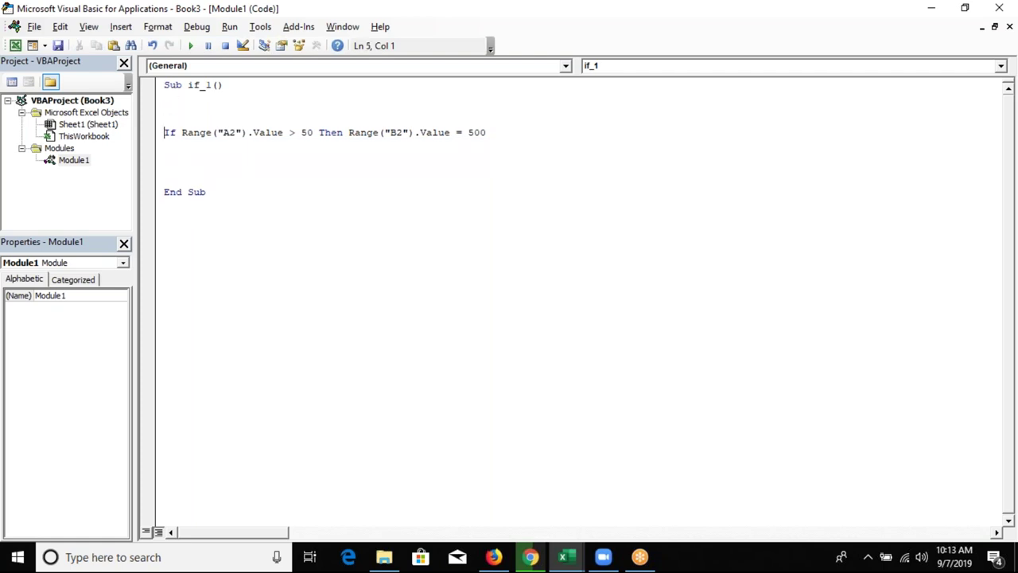
key(shift+Down)
click(164, 120)
text(for i= )
text(2 to 25)
click(164, 144)
key(Return)
text(next i)
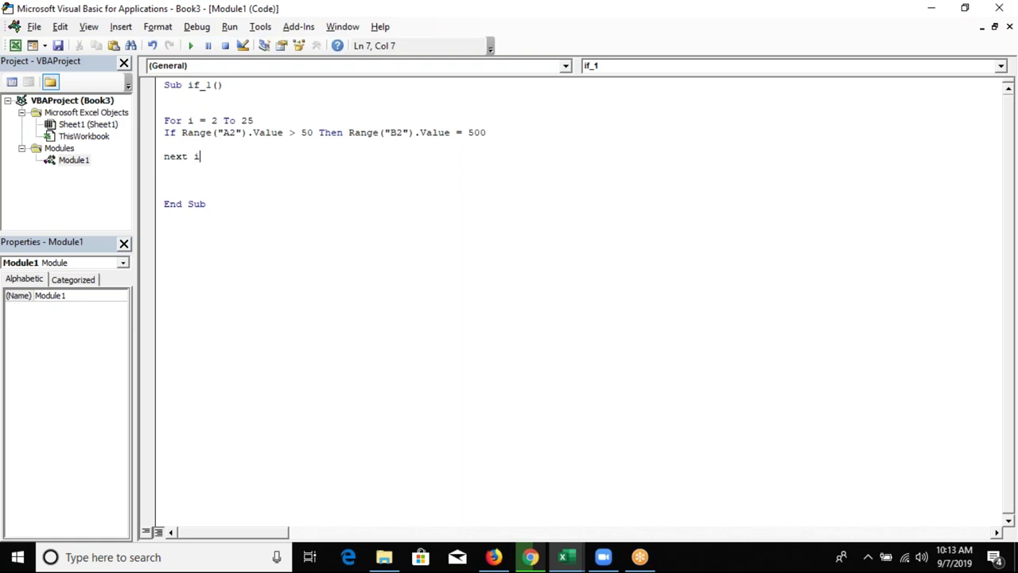
key(Up)
key(Up)
key(Left)
click(182, 132)
key(Return)
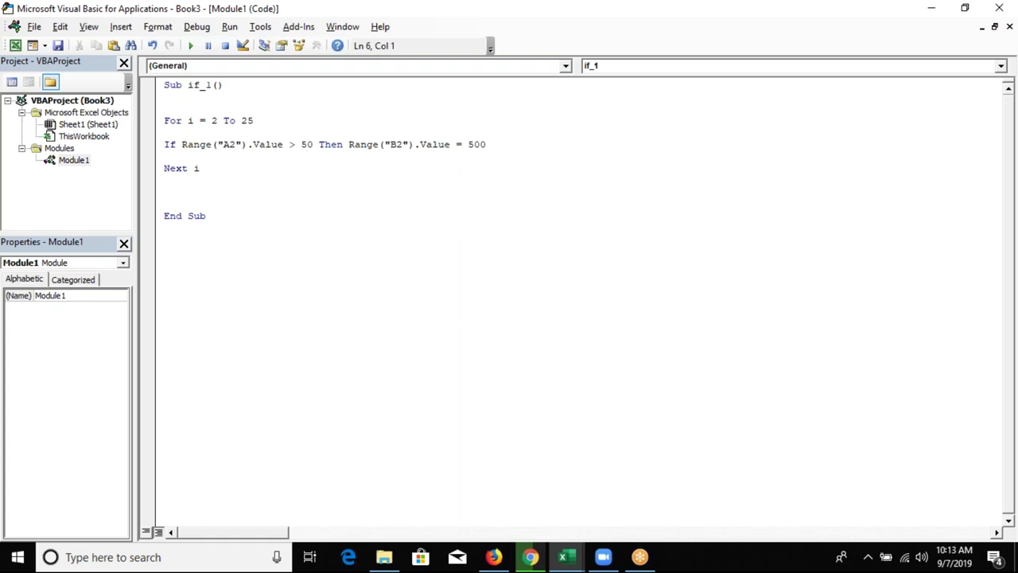
key(alt+F11)
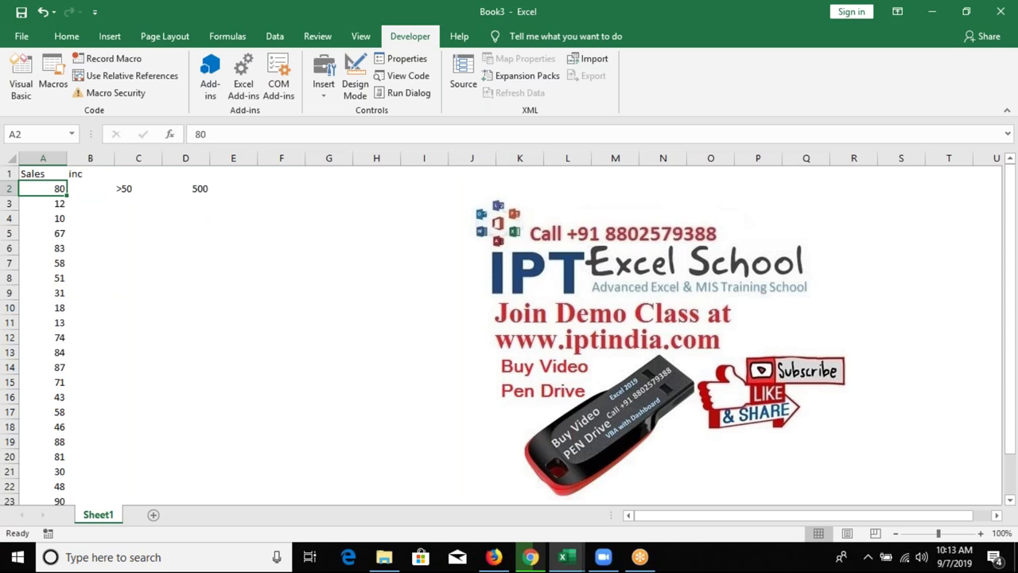
Review the Sales column, select B2 in the workbook, and return to the macro code
key(ctrl+Down)
key(ctrl+Up)
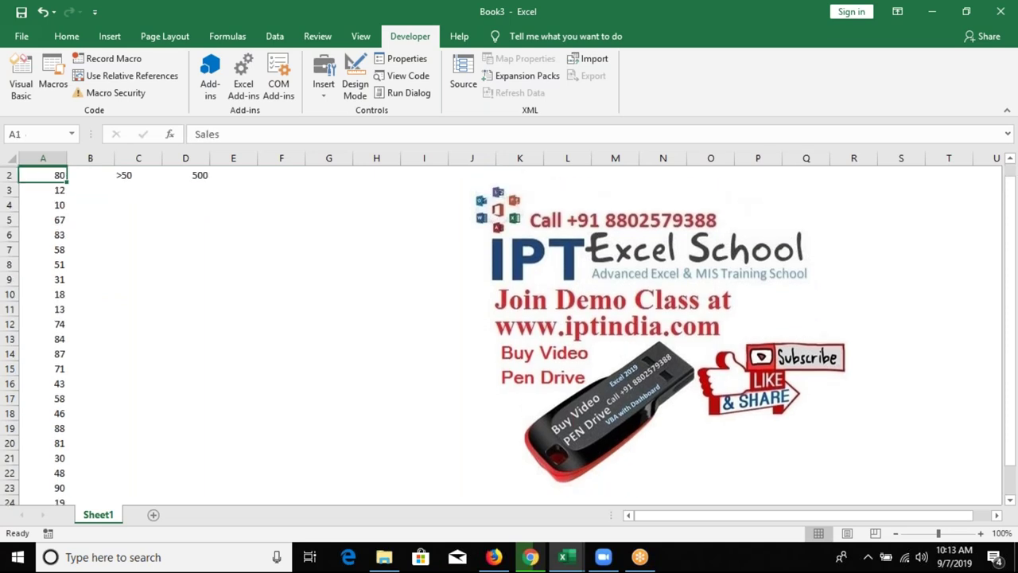
click(90, 188)
key(alt+F11)
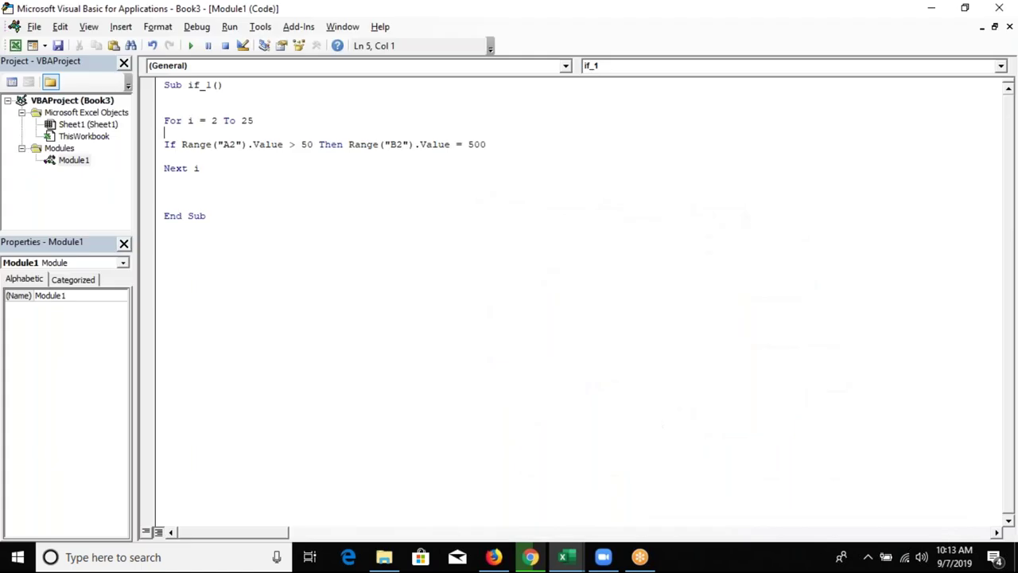
Select the If line inside the For loop of the if_1 code
key(shift+Down)
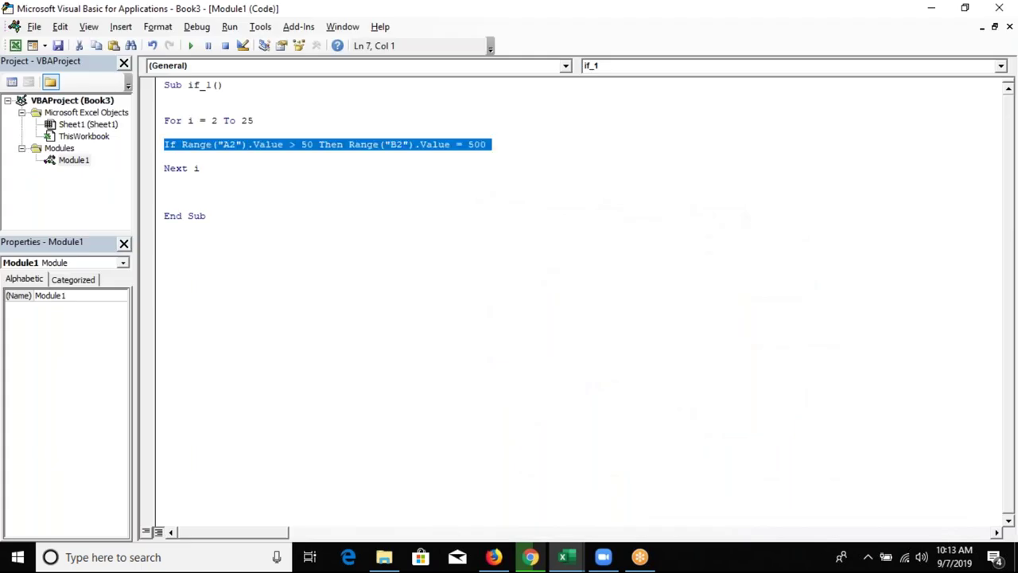
click(165, 132)
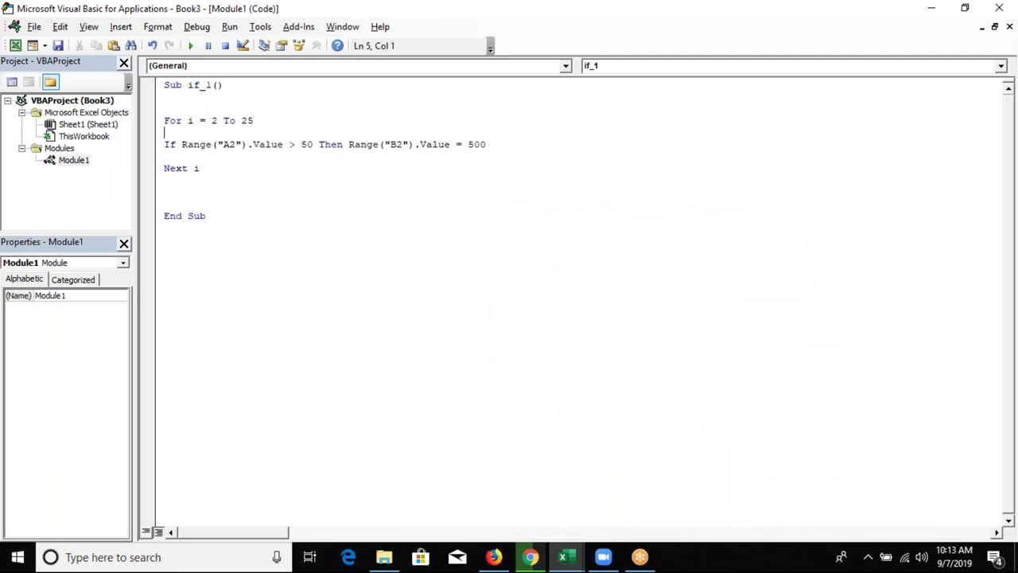
click(165, 144)
key(shift+Down)
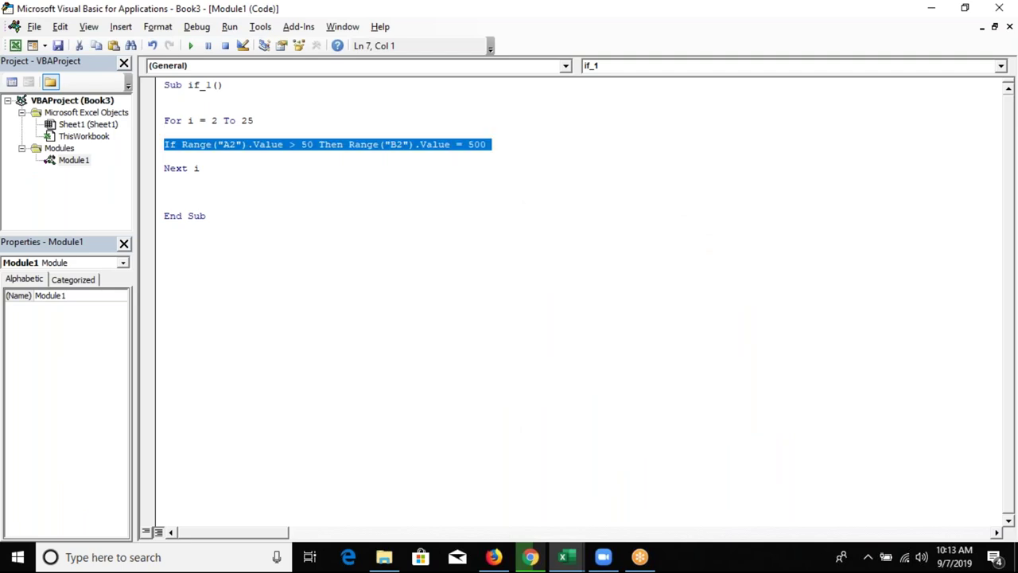
click(165, 132)
click(164, 143)
key(shift+Down)
click(165, 132)
click(165, 144)
key(shift+Down)
click(165, 132)
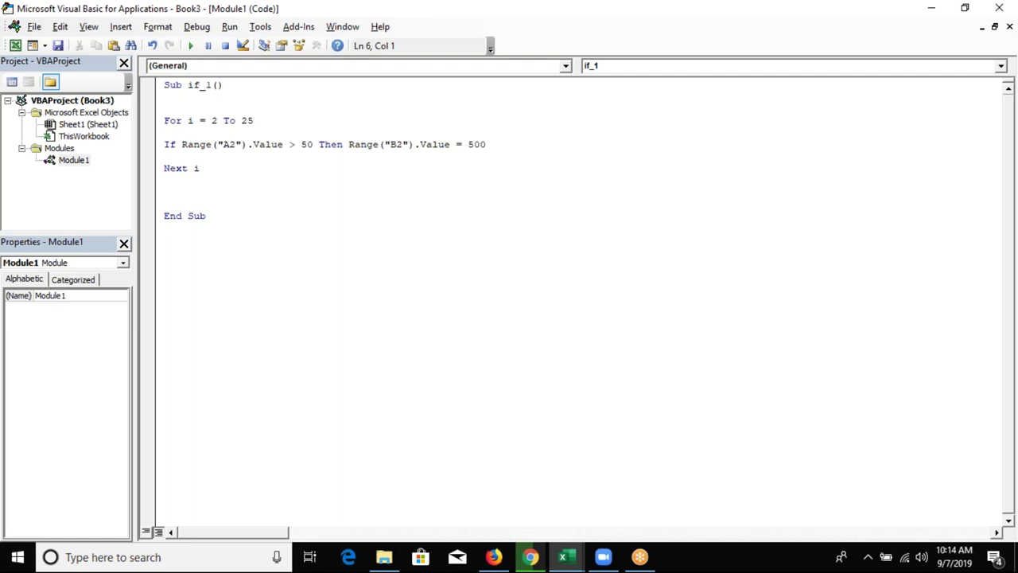
key(shift+Down)
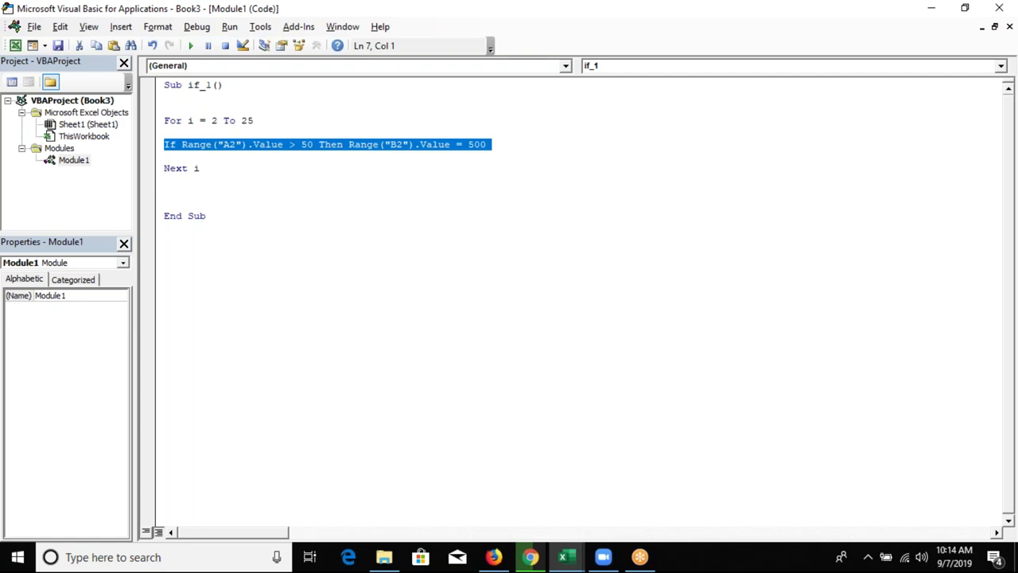
click(164, 132)
Declare Dim r As Long just below Sub if_1
key(Up)
key(Up)
key(Return)
key(Up)
text(dim r ass)
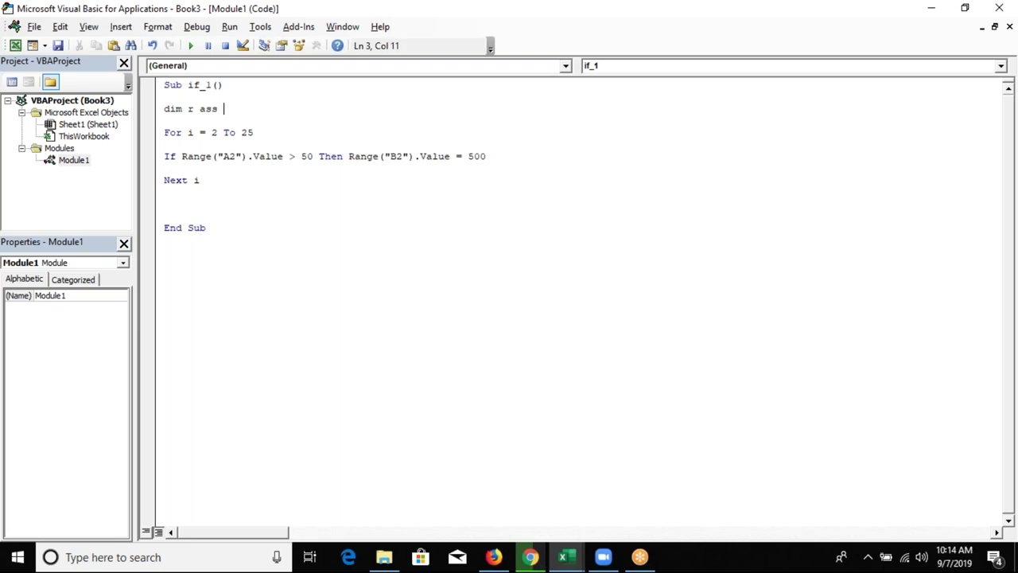
key(BackSpace)
key(BackSpace)
text(long)
key(Escape)
key(Down)
Add r = 1 before the loop and r = r + 1 inside it
key(Down)
click(163, 120)
text(r=1)
key(Down)
key(Down)
text(r=r+1)
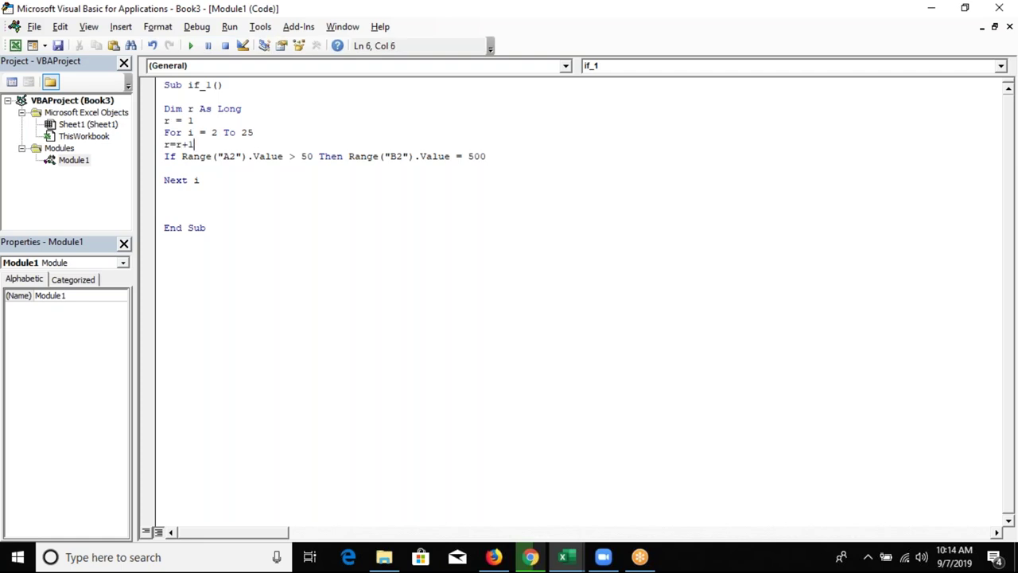
key(Down)
Change the If line to use Range("A" & r) and Range("B" & r)
click(236, 157)
key(BackSpace)
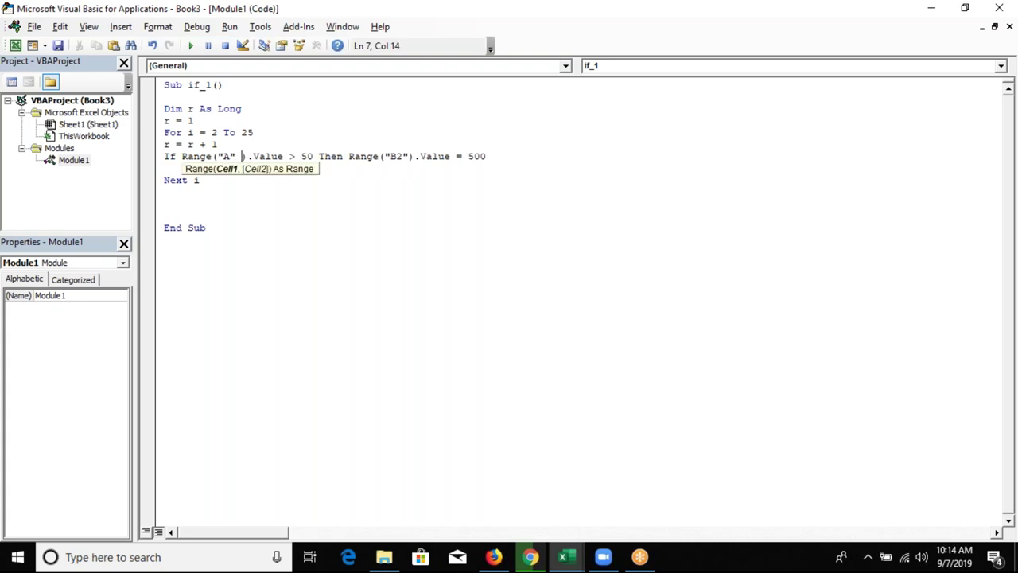
text(& r)
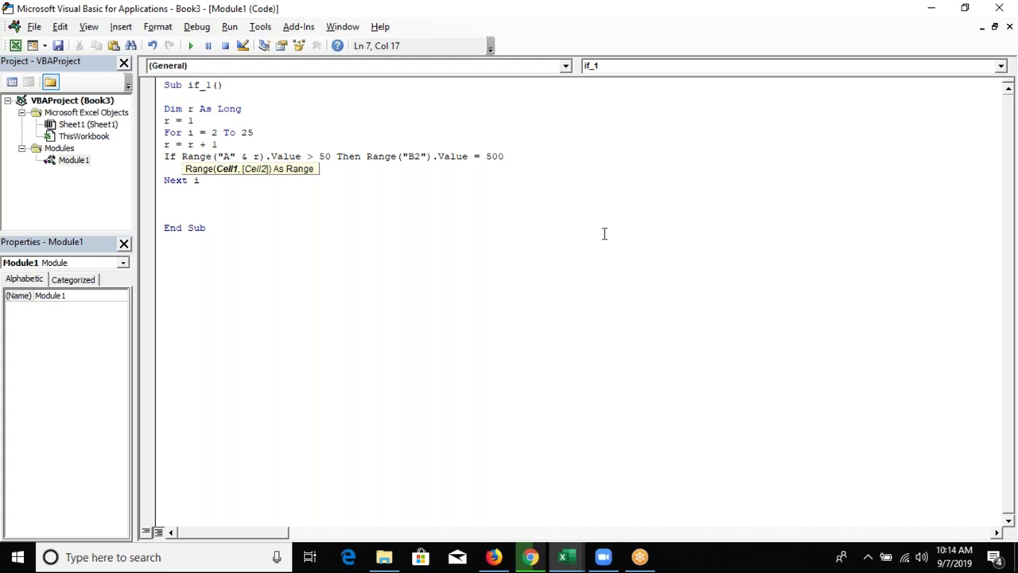
click(417, 155)
key(BackSpace)
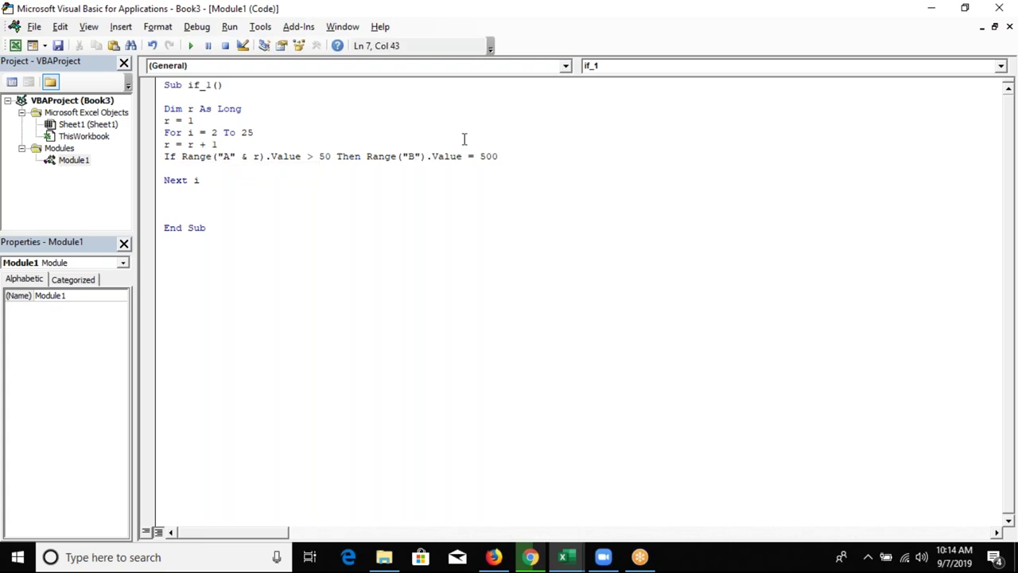
key(Right)
text(& r)
key(Down)
Run if_1 with F5, check column B in the workbook, then begin stepping with F8
key(F5)
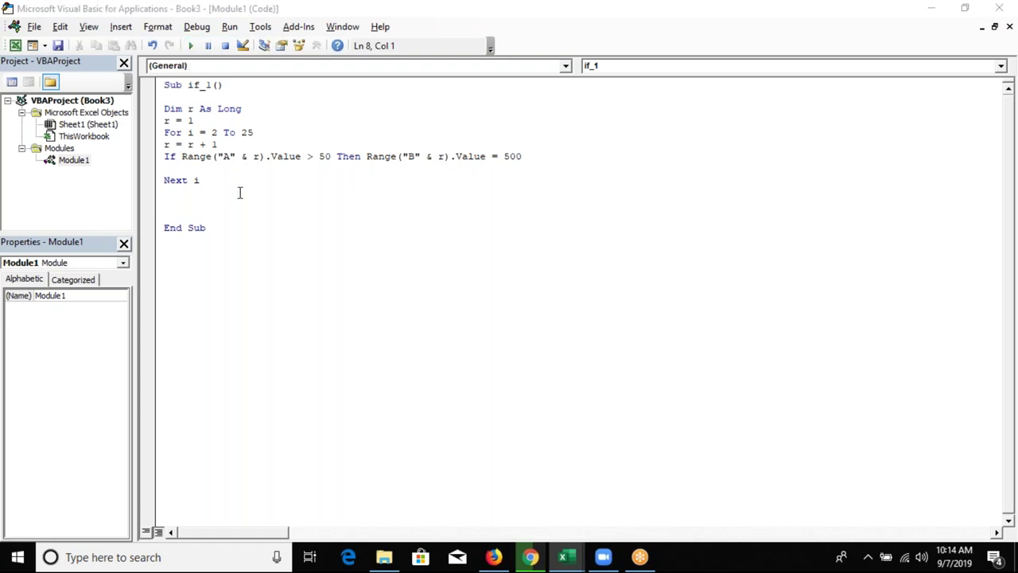
key(alt+F11)
scroll(156, 231, down, 2)
scroll(157, 231, down, 2)
key(alt+F11)
click(223, 179)
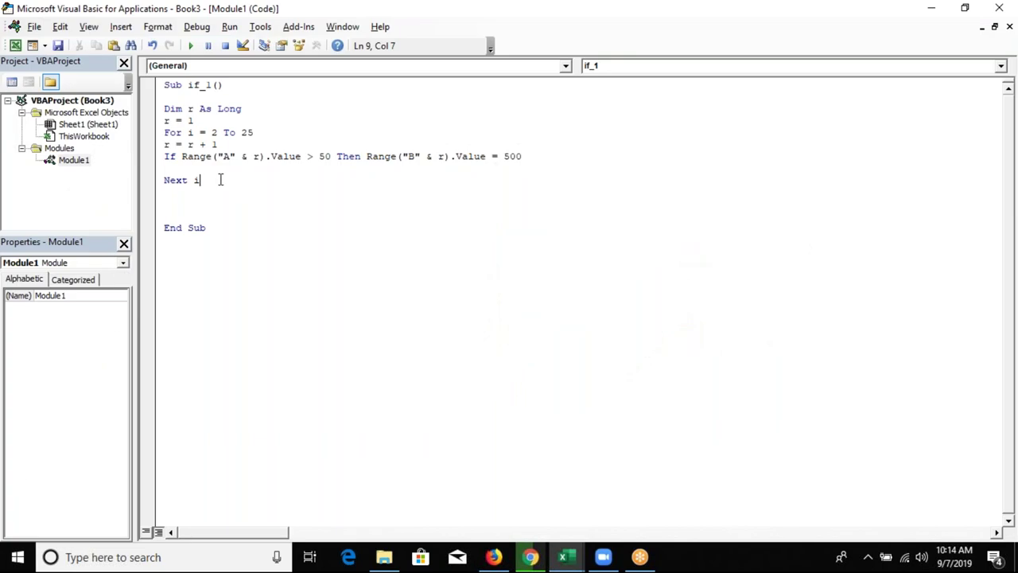
key(F8)
key(F8)
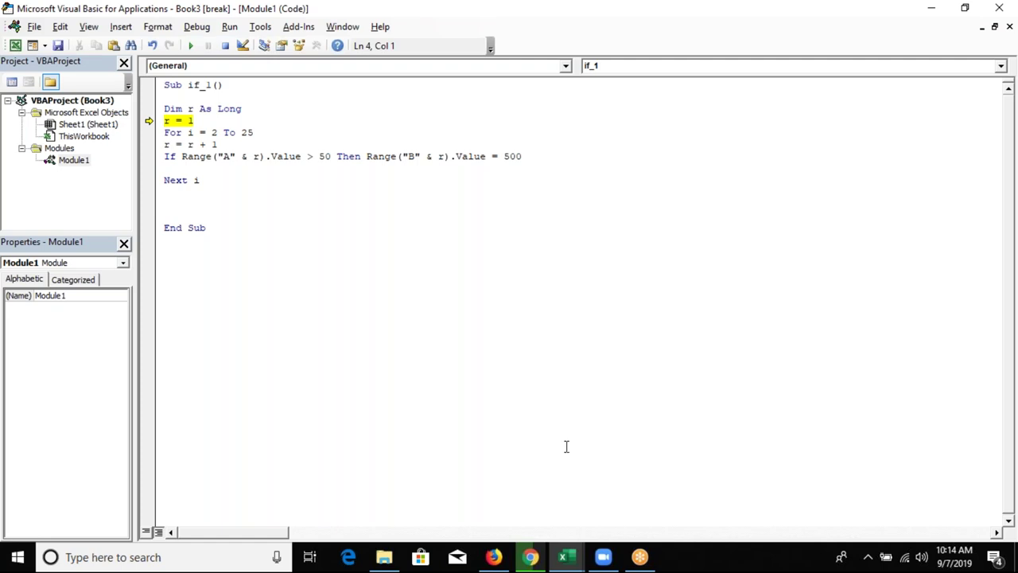
Step through the if_1 loop with F8, checking r and i, until r passes 2
key(F8)
mouse_move(168, 121)
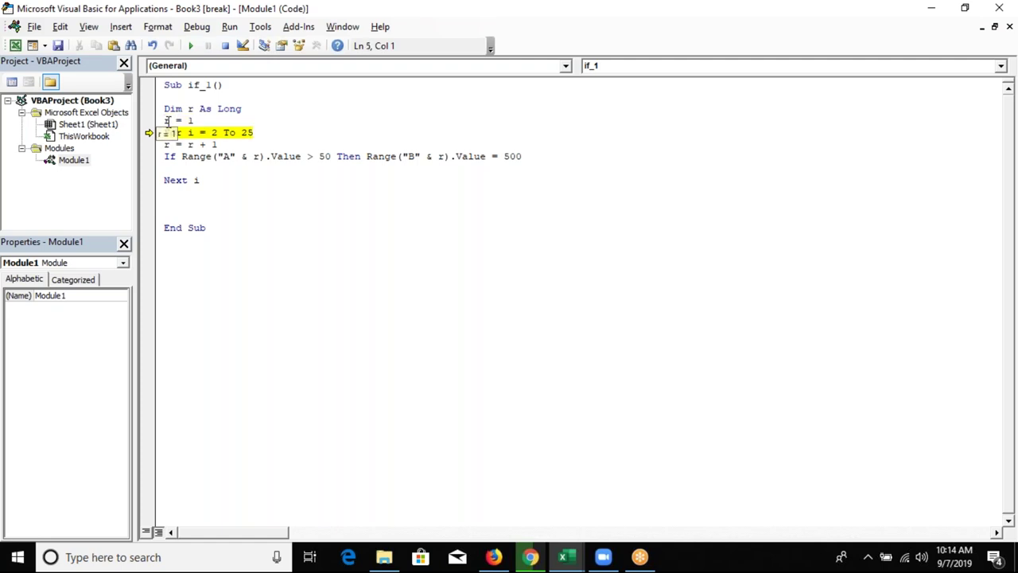
key(F8)
mouse_move(190, 133)
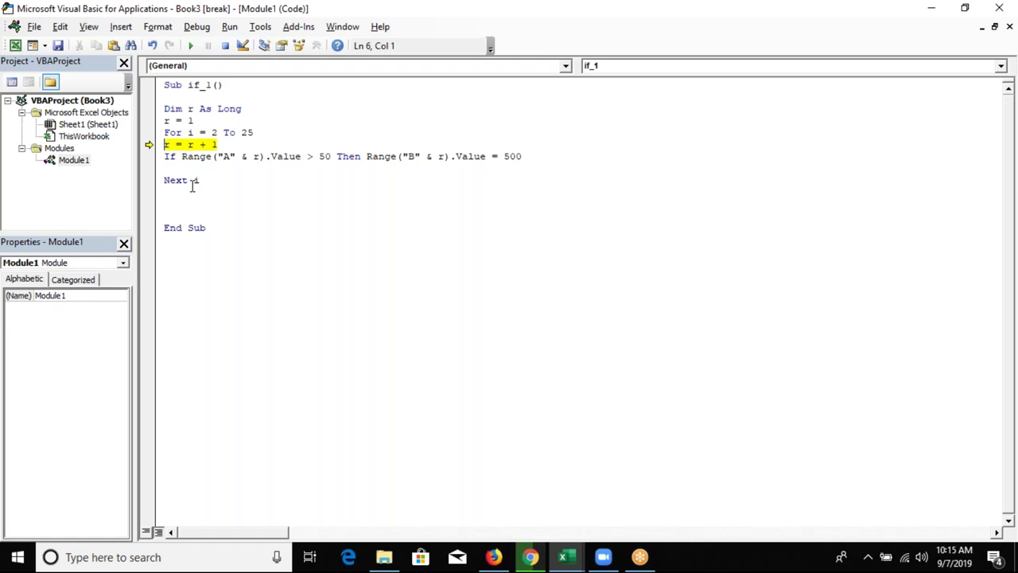
key(F8)
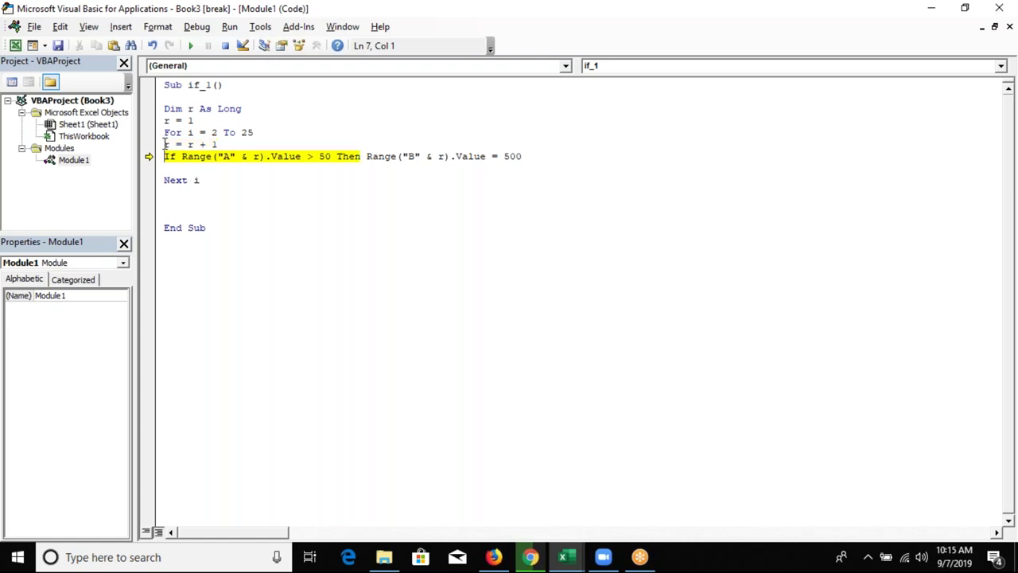
key(F8)
key(F8)
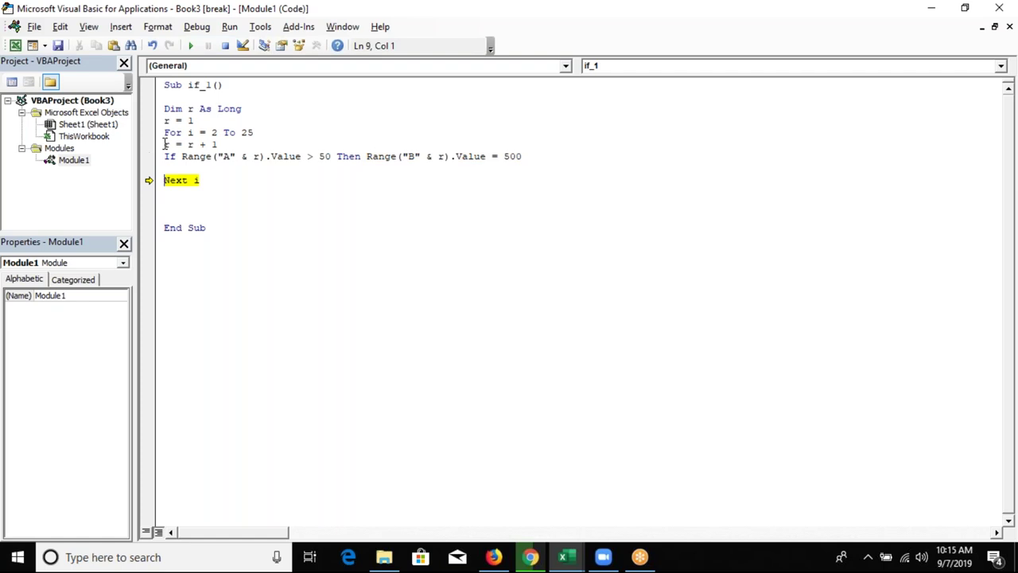
key(F8)
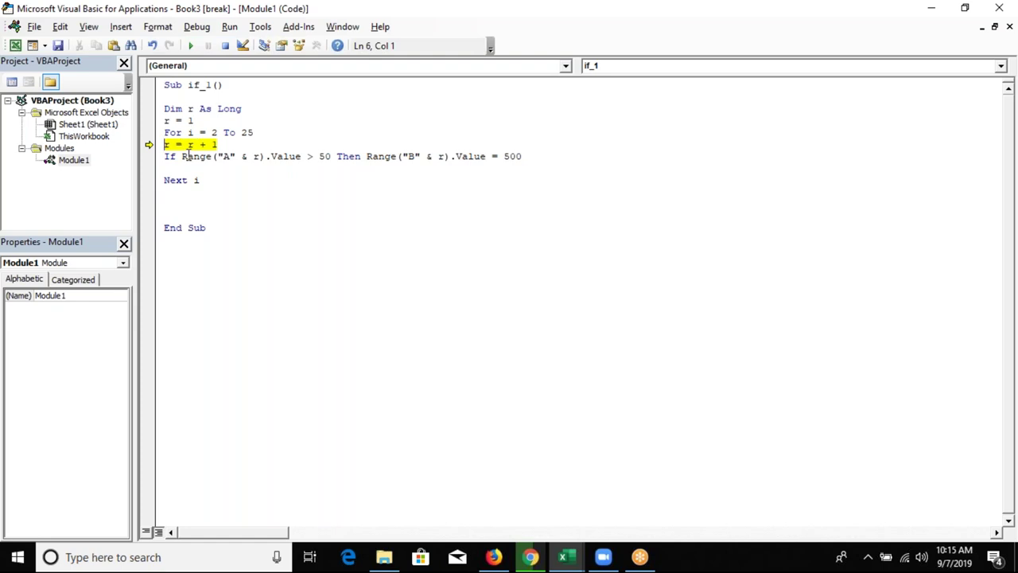
key(F8)
key(F8)
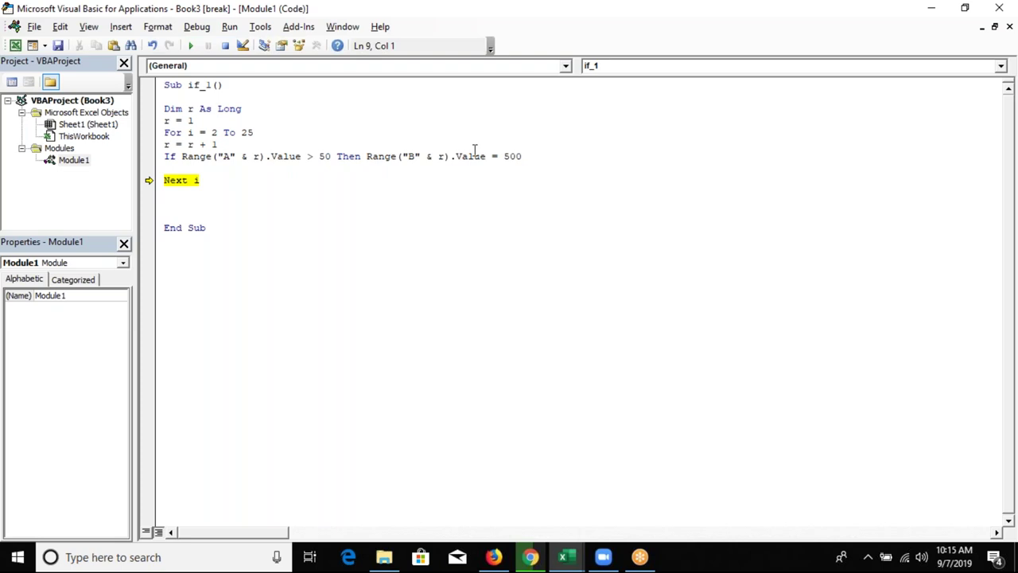
key(F8)
key(F8)
key(F8)
key(F8)
key(F8)
key(F8)
key(F8)
key(F8)
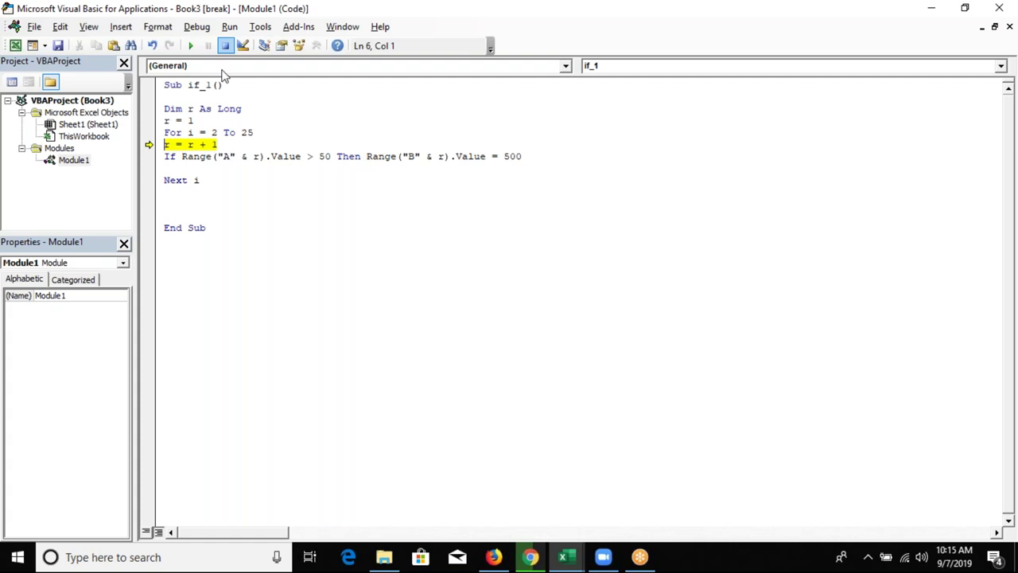
Stop debugging, delete the counter r lines, and use i in the If line's A and B references
click(226, 45)
drag(164, 108, 199, 120)
key(Delete)
click(216, 120)
click(251, 120)
key(Delete)
text(i)
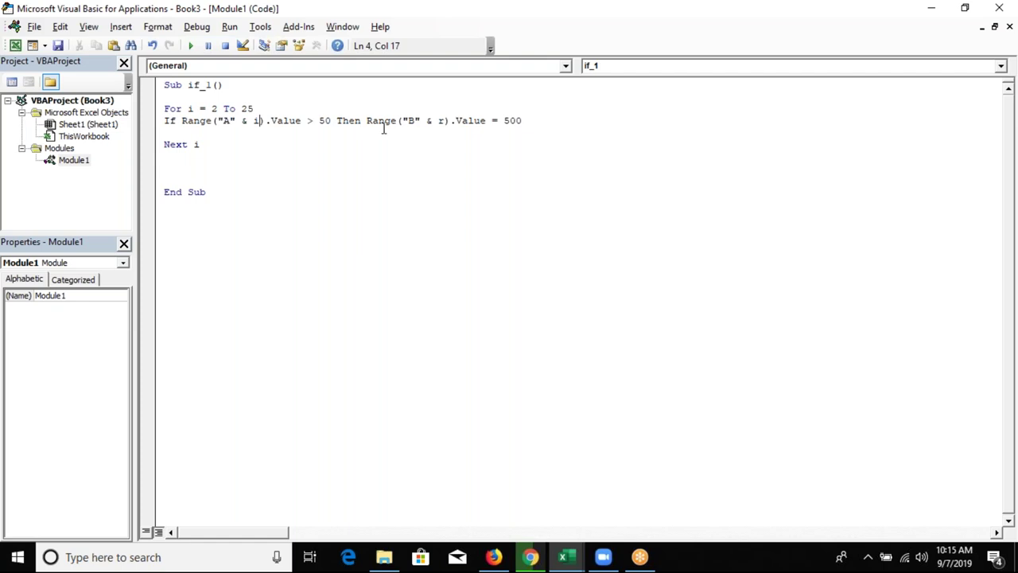
click(444, 120)
key(BackSpace)
text(i)
click(350, 192)
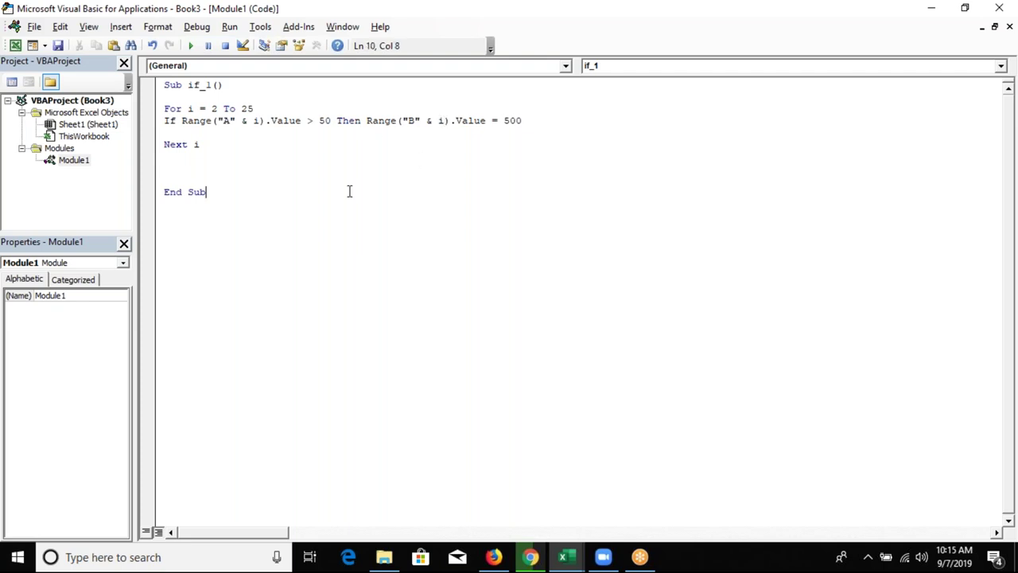
Step through if_1 with F8 up to i = 6, then let the macro run to completion
click(184, 109)
key(F8)
key(F8)
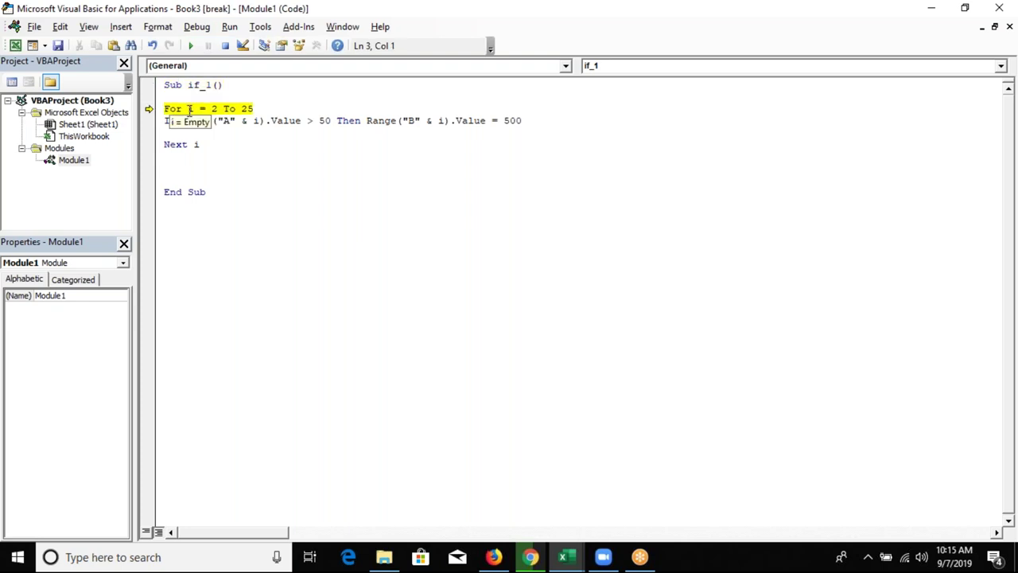
key(F8)
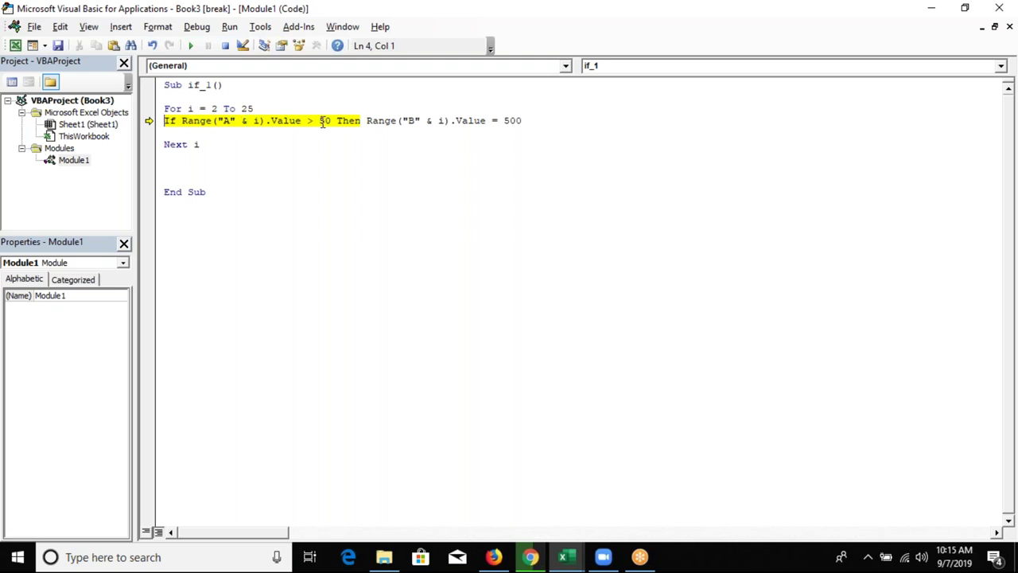
key(F8)
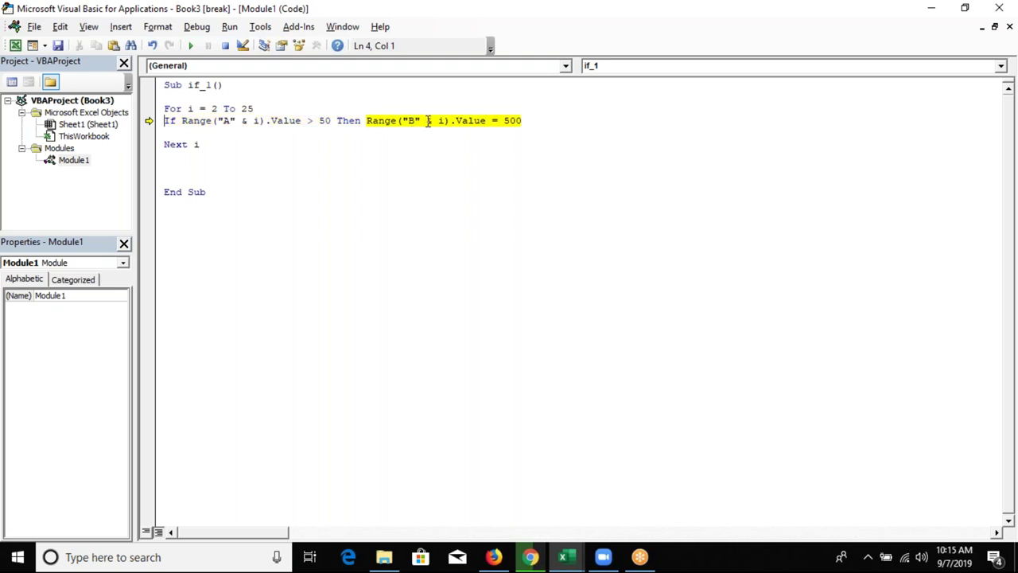
key(F8)
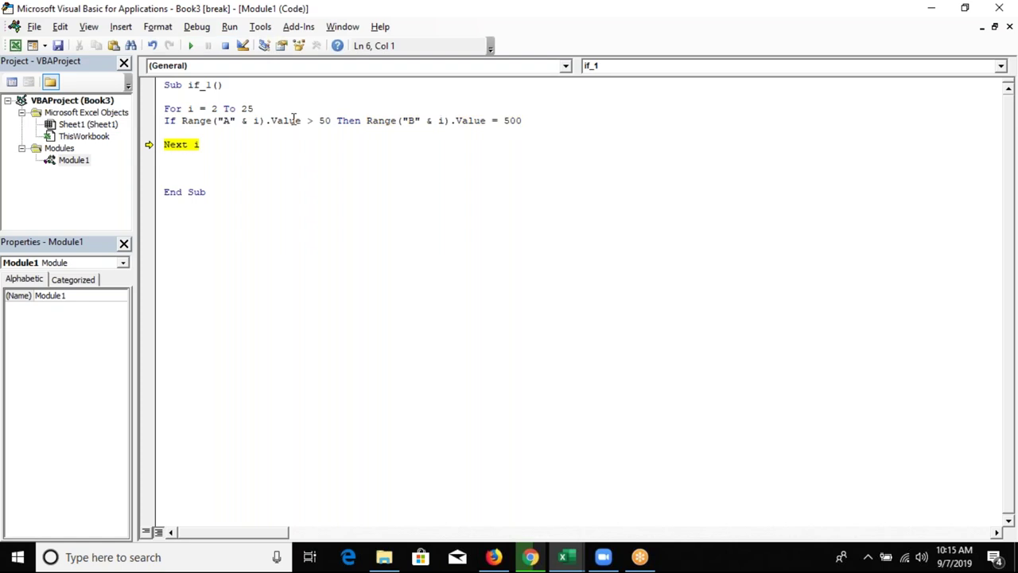
key(F8)
mouse_move(194, 107)
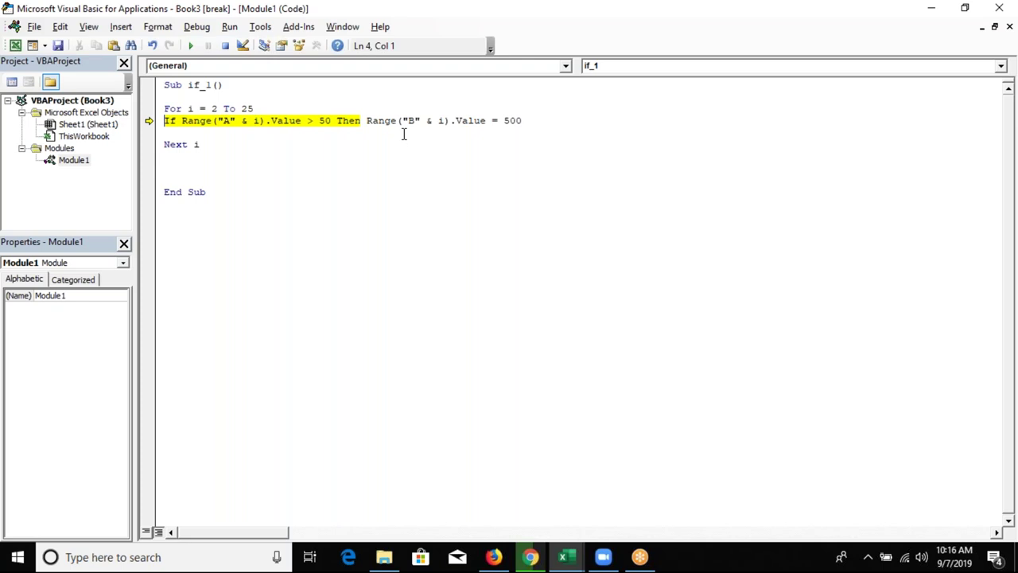
key(F8)
key(F8)
key(F8)
key(F8)
key(F8)
key(F8)
key(F8)
key(F8)
key(F8)
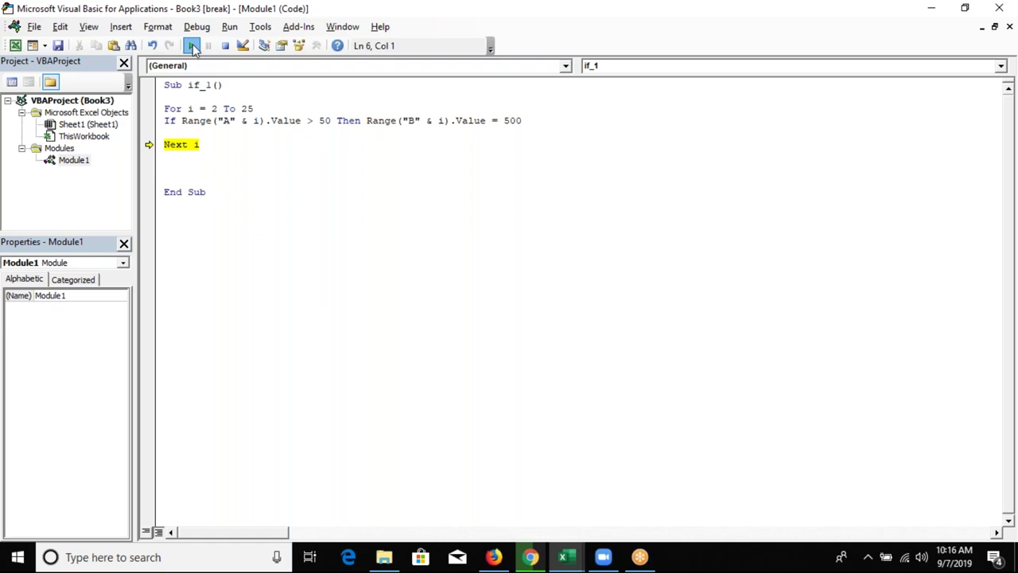
click(191, 45)
Paste a copy of the whole if_1 procedure below End Sub and rename the copy to if_2
click(525, 180)
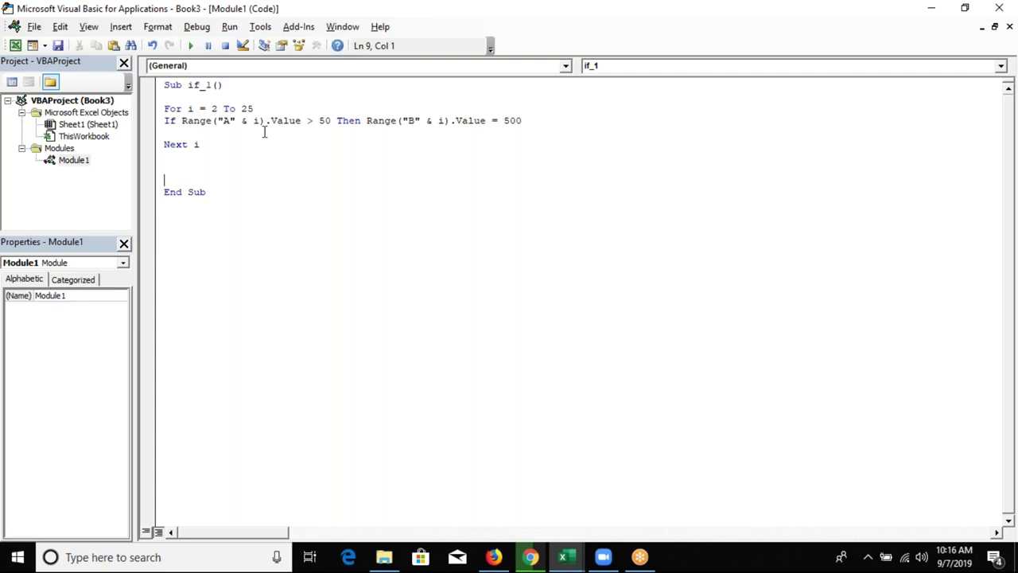
key(ctrl+Home)
key(shift+Down)
key(shift+Down)
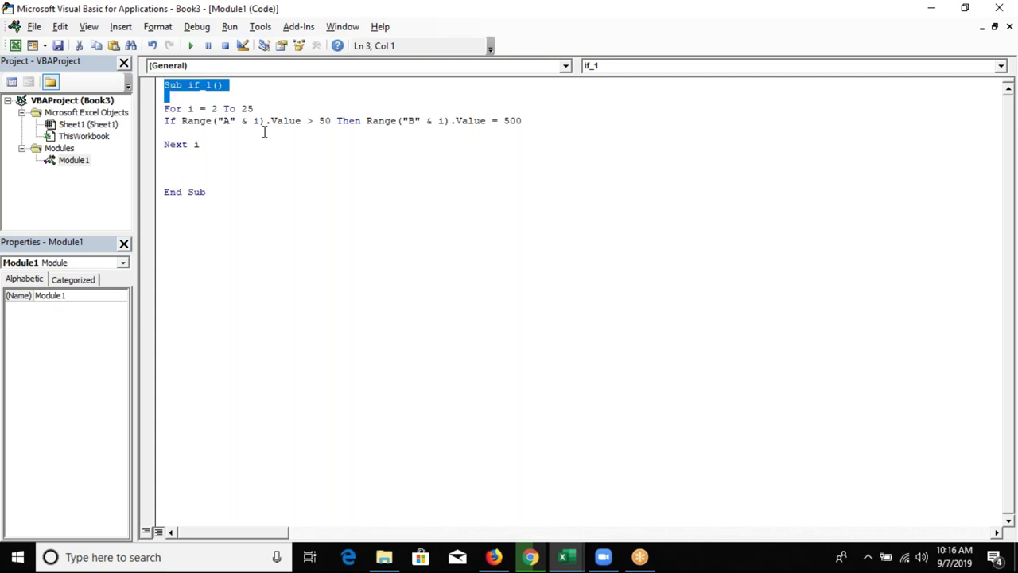
key(shift+Down)
key(shift+Down)
key(shift+Down)
key(ctrl+c)
key(Right)
key(ctrl+v)
click(209, 205)
key(Delete)
text(2)
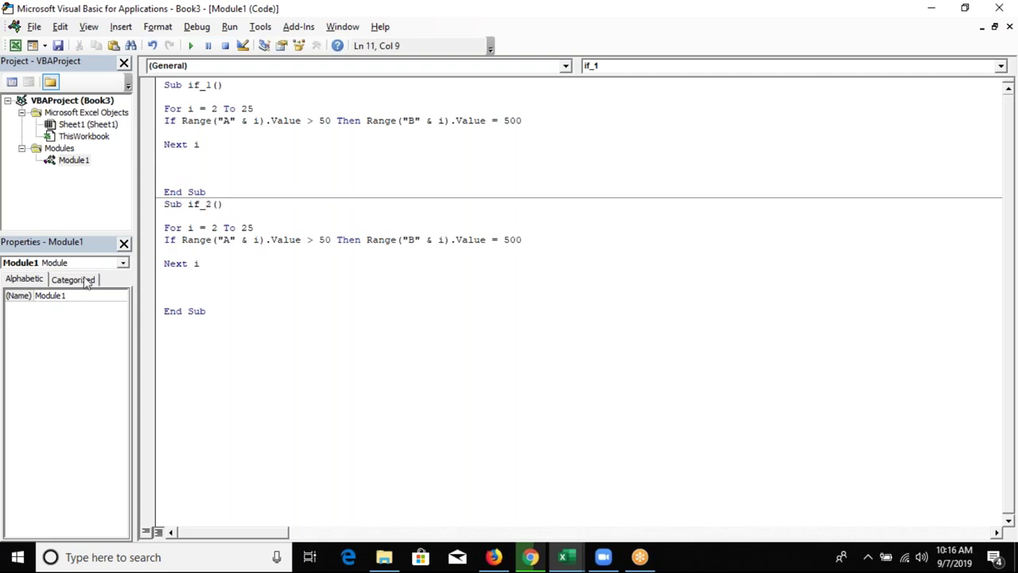
click(207, 253)
key(shift+Down)
key(Right)
After checking the sheet, break if_2's If line after Then, putting the 500 assignment on its own line
key(alt+Tab)
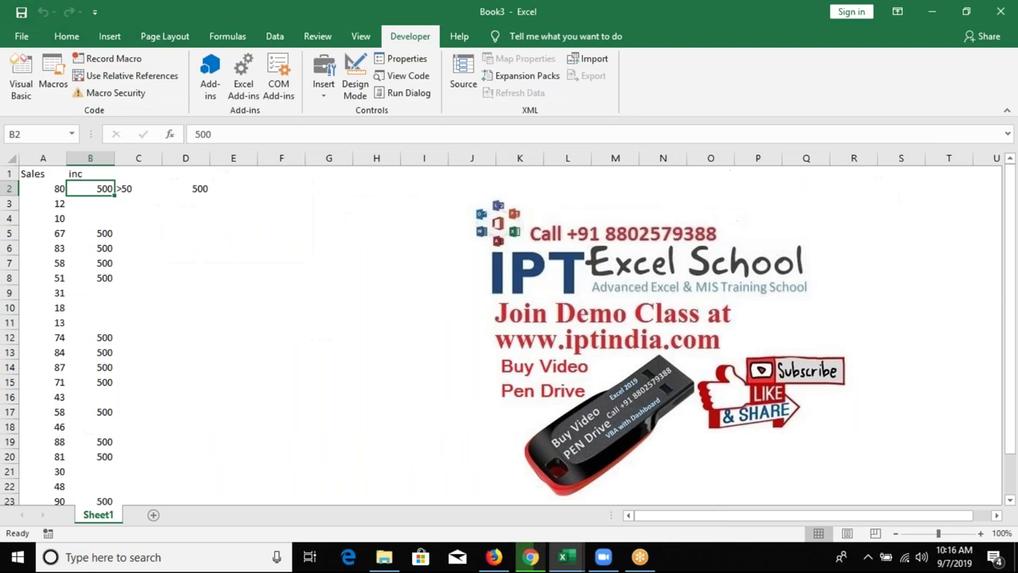
key(alt+Tab)
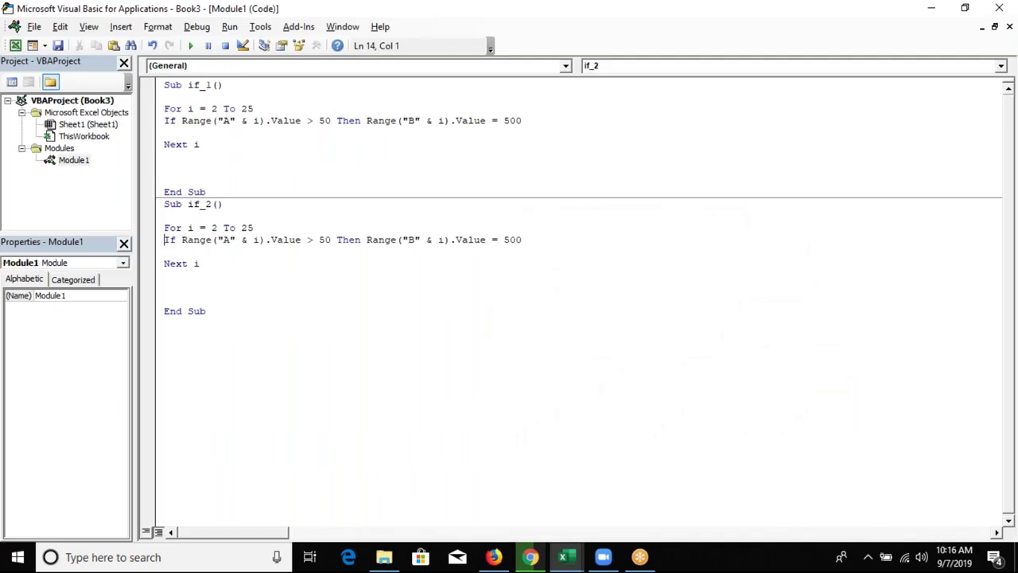
drag(165, 120, 385, 121)
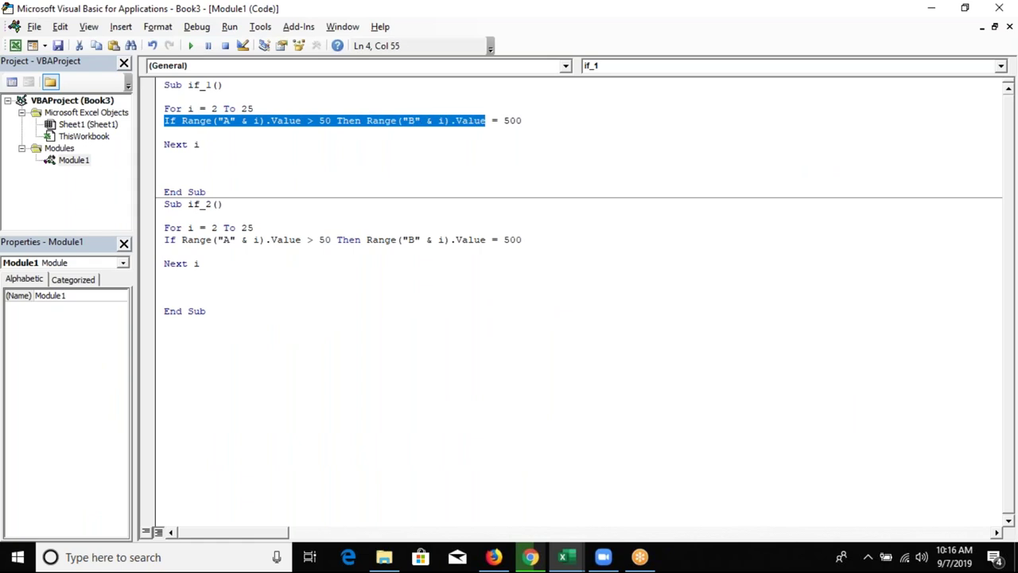
drag(385, 121, 510, 121)
click(354, 278)
click(370, 243)
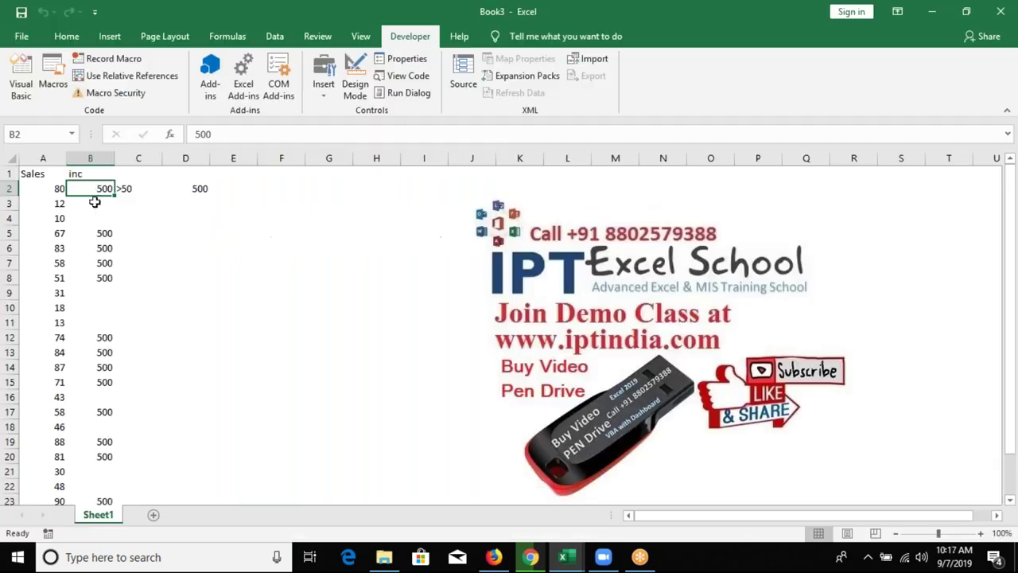
click(49, 189)
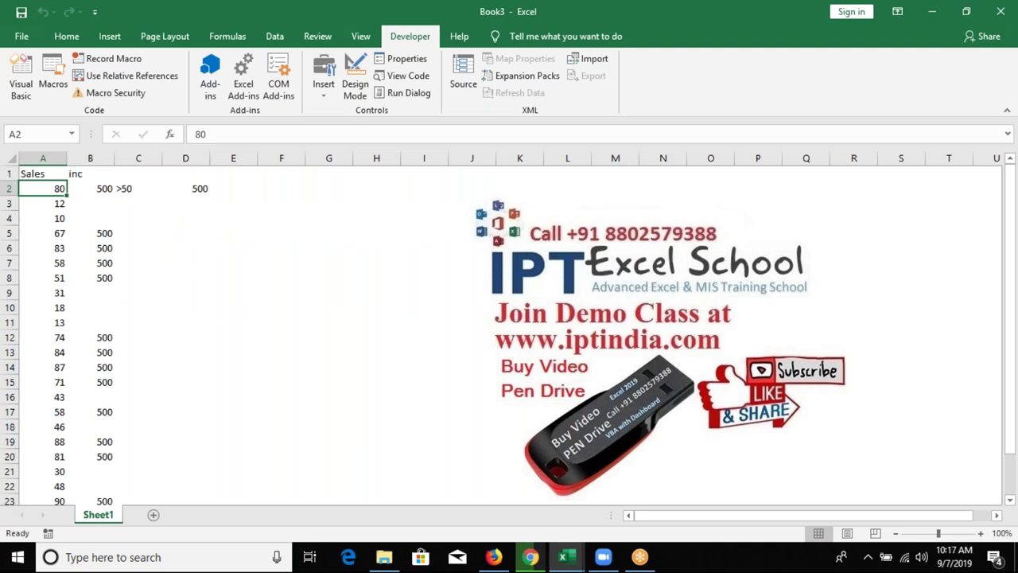
key(Return)
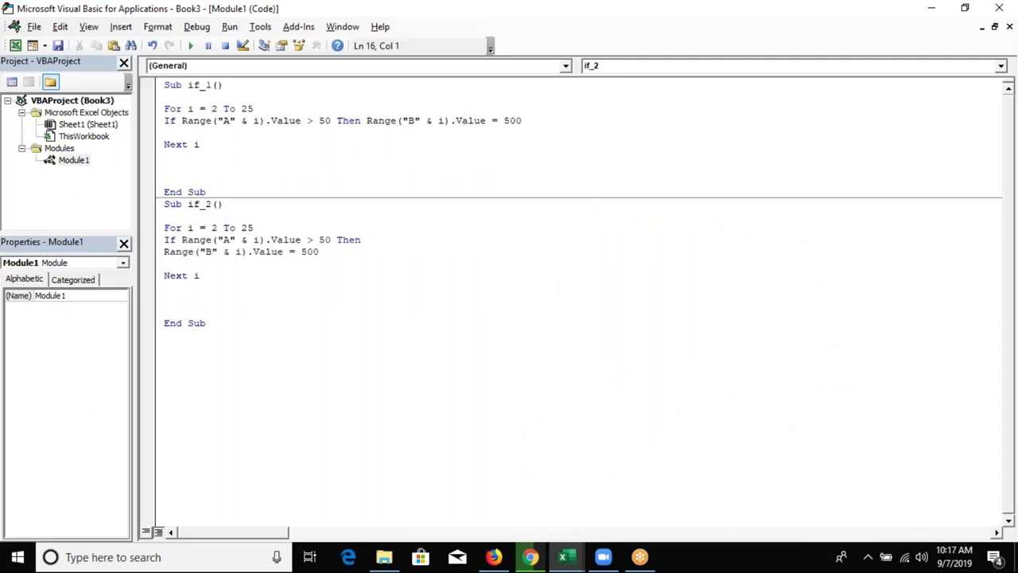
Add Range("A" & i).Interior.Color = vbRed below the 500 assignment in if_2
text(range)
text(("A")
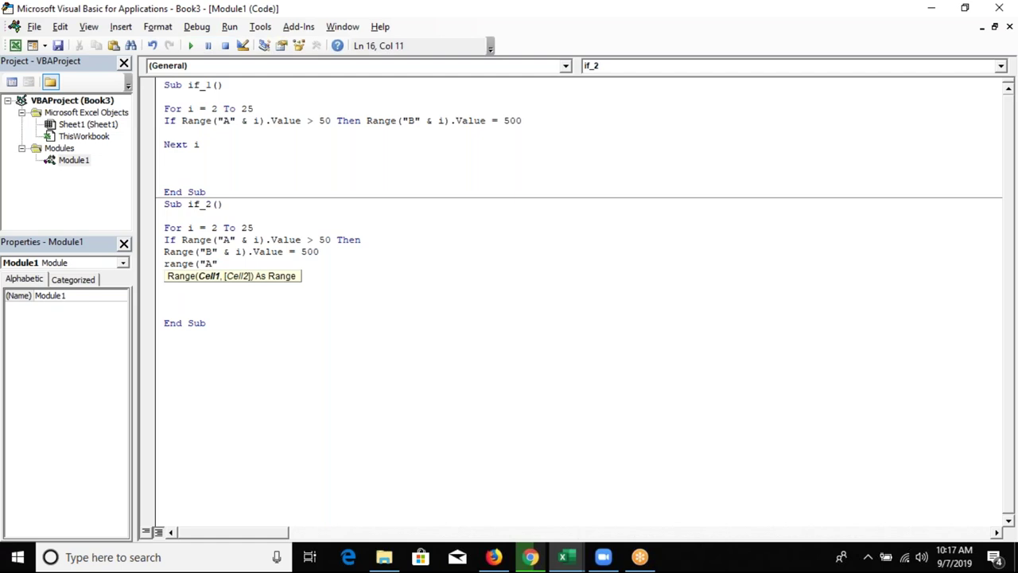
text( & i)
text().)
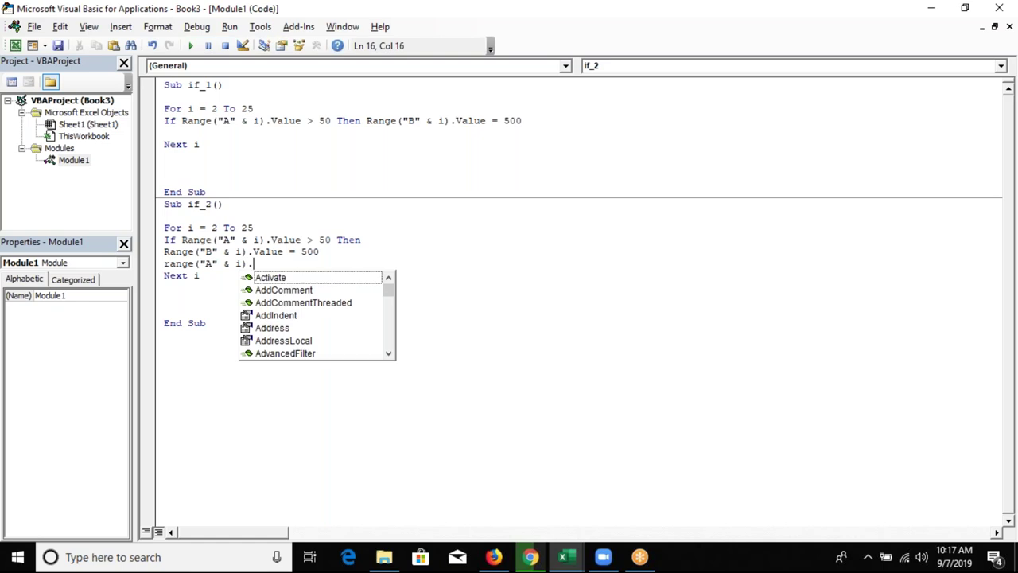
text(v)
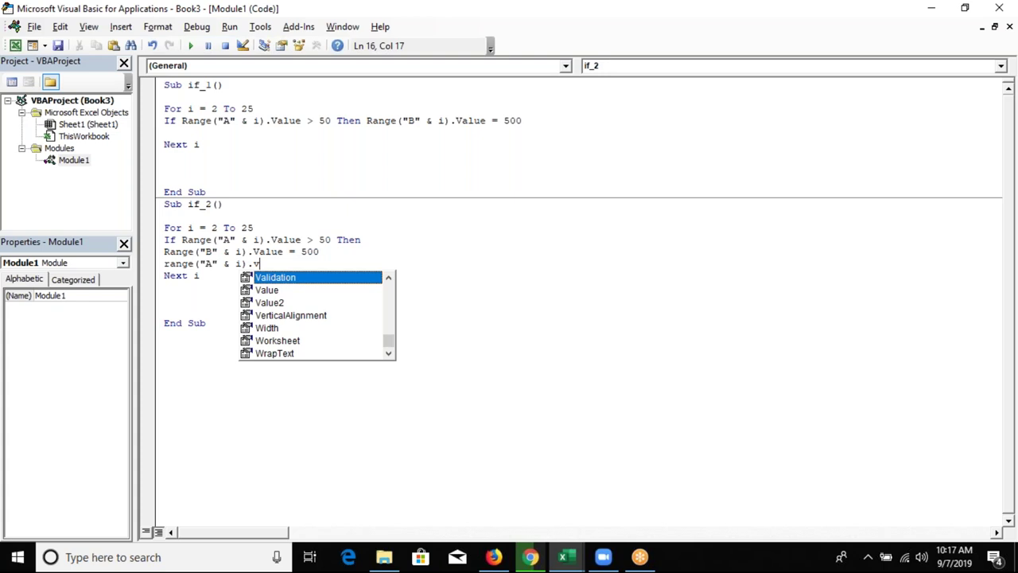
click(266, 290)
key(BackSpace)
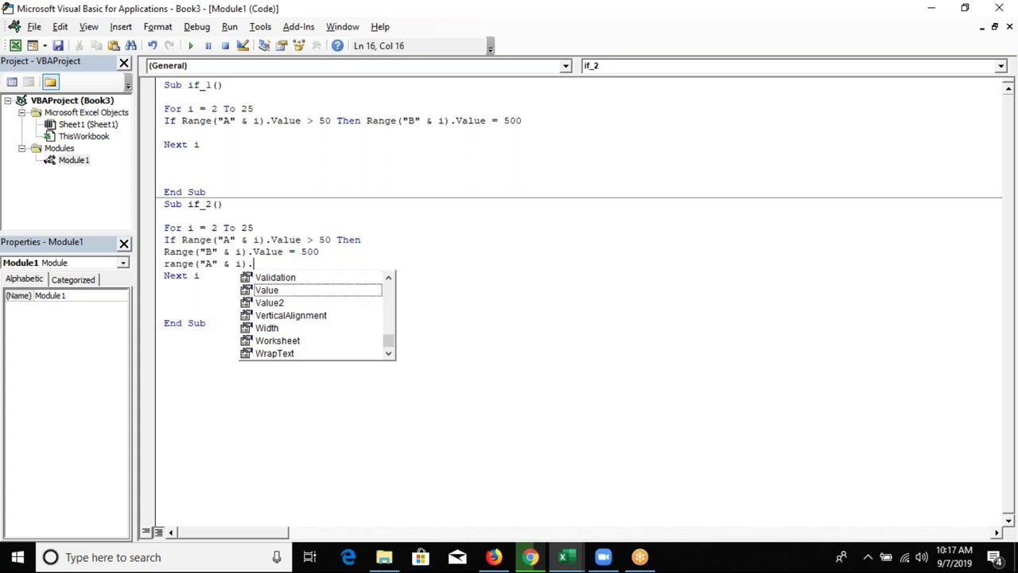
text(in)
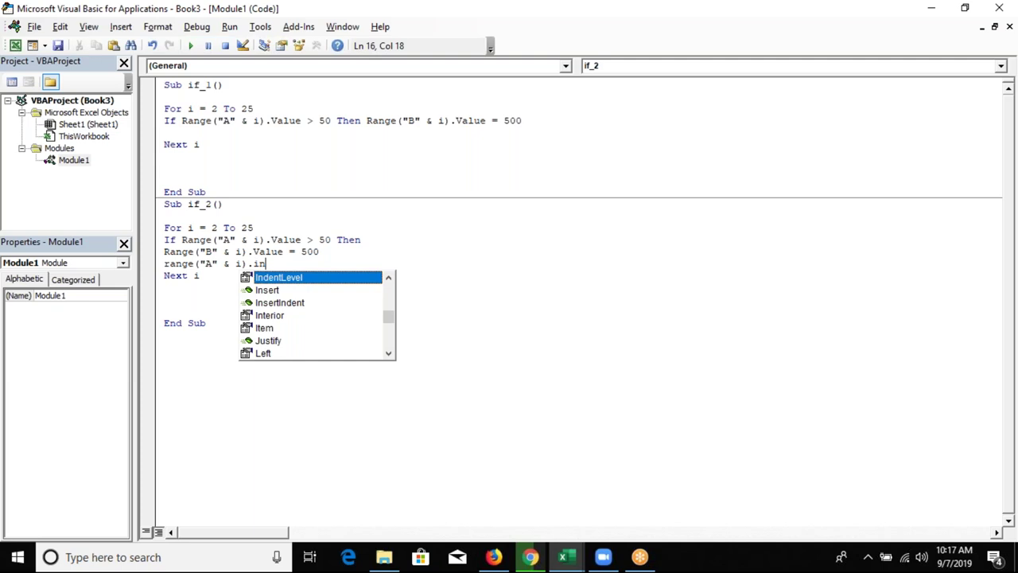
key(Down)
key(Down)
key(Down)
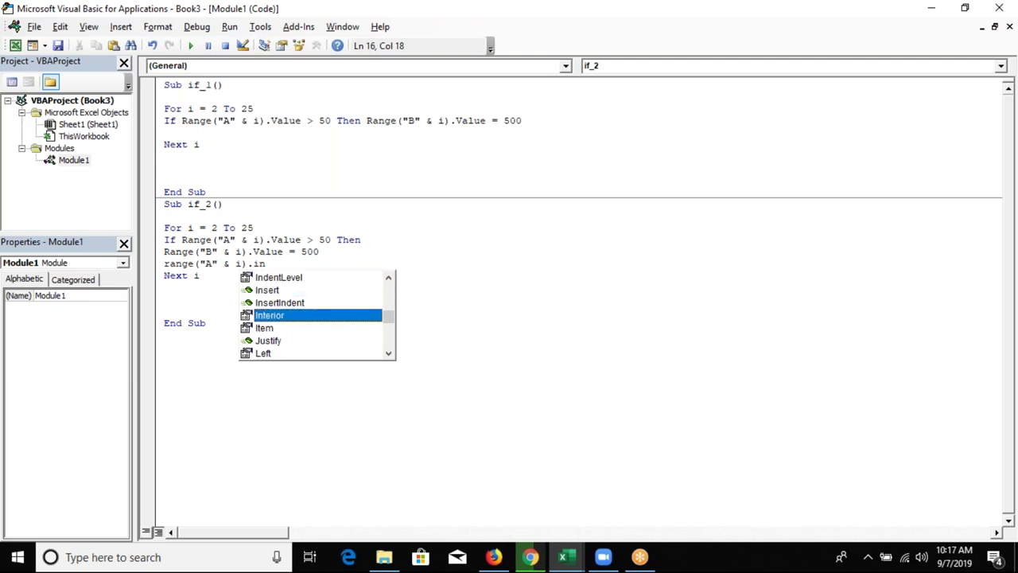
key(Tab)
text(.co)
key(Tab)
text(=v)
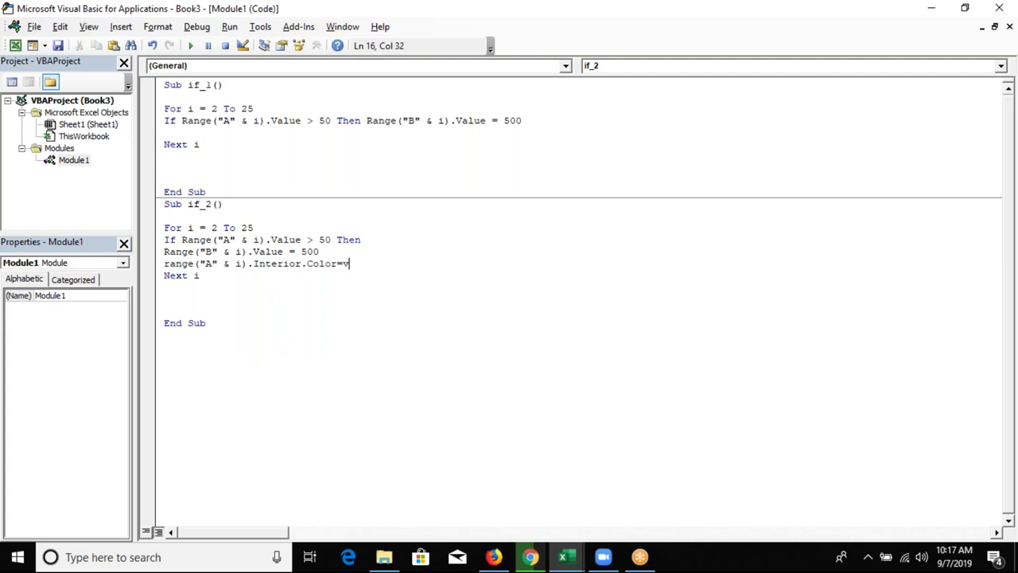
text(bred)
key(Down)
Close the multi-line If block with End If after the colour line
click(396, 262)
key(Return)
key(Return)
key(Up)
text(endIf)
key(Up)
key(Up)
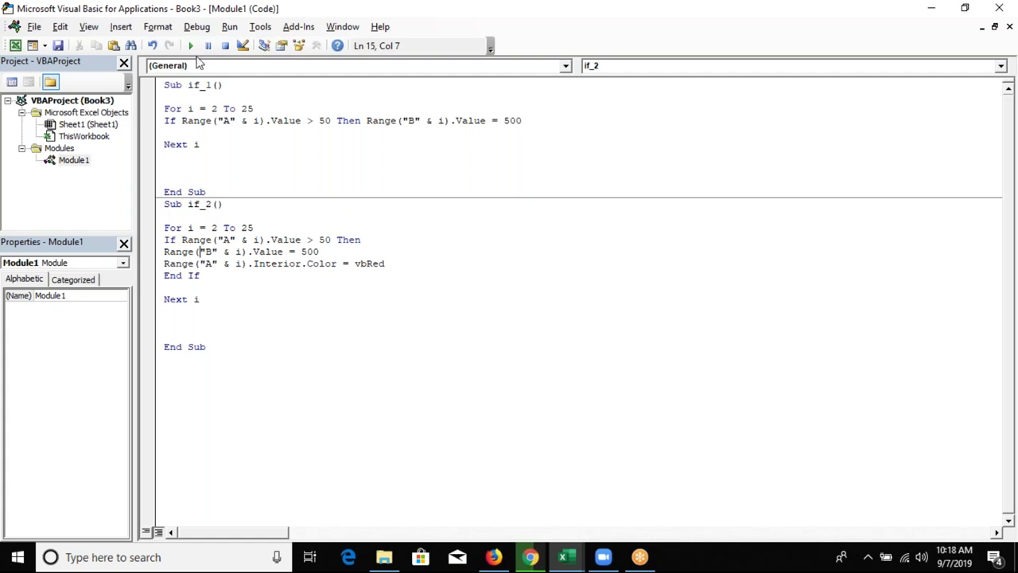
Run if_2, review the red Sales cells, and select B2:B16 to check their total
click(201, 299)
key(F5)
key(alt+F11)
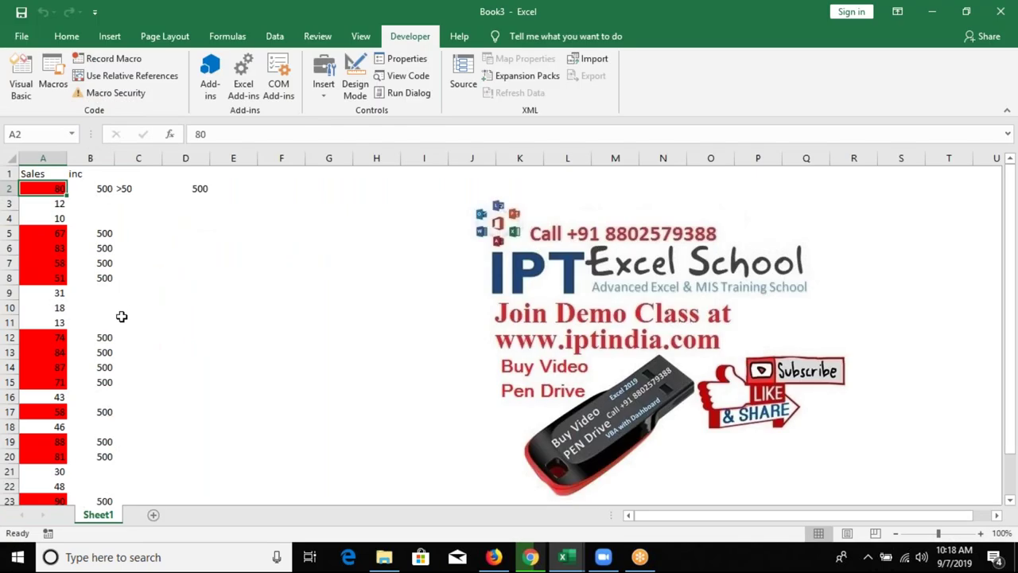
scroll(122, 316, down, 1)
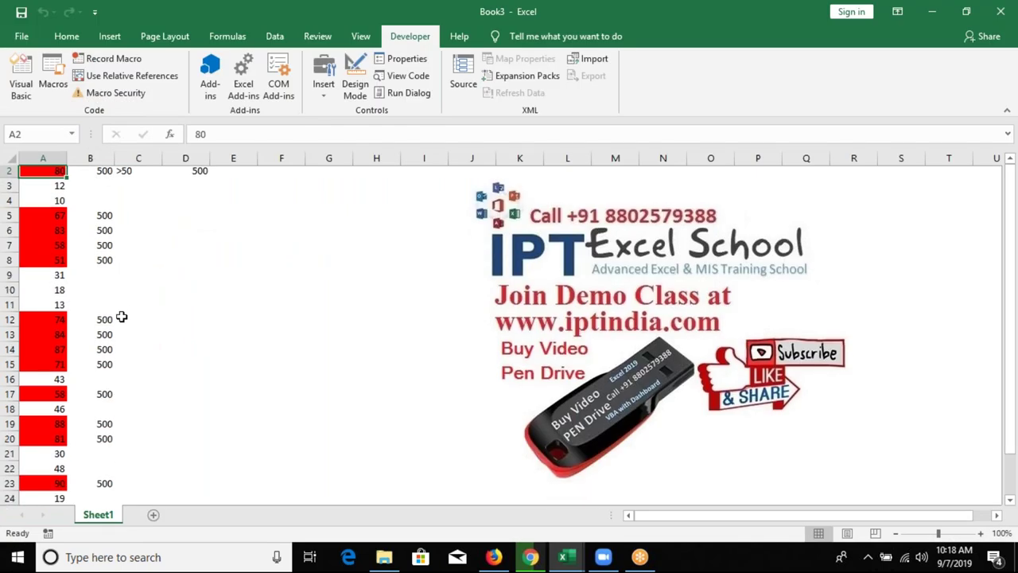
scroll(120, 315, down, 3)
scroll(118, 316, down, 1)
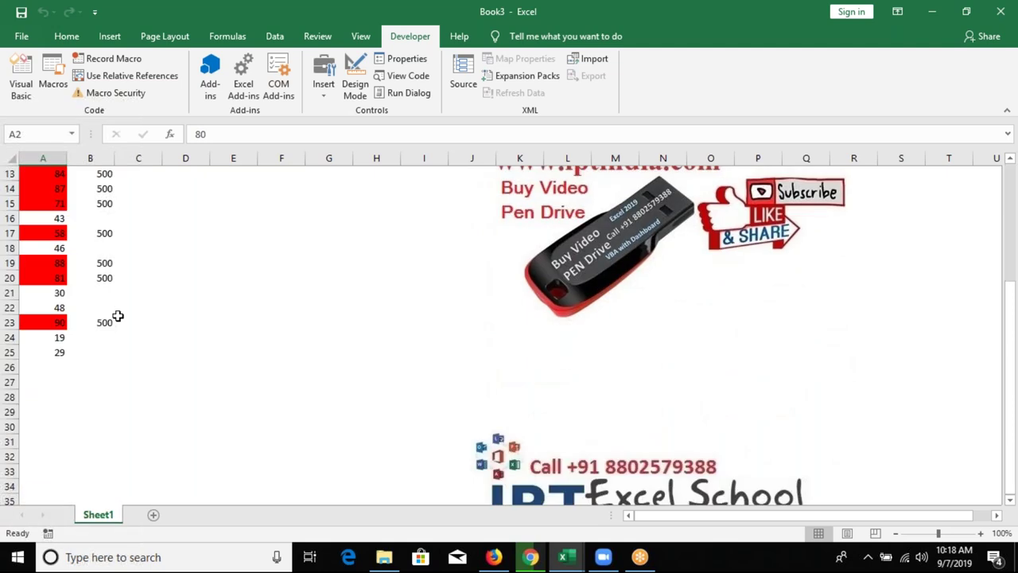
scroll(118, 316, up, 4)
click(98, 190)
mouse_move(97, 204)
mouse_down()
mouse_move(102, 552)
mouse_move(103, 443)
mouse_up()
scroll(159, 358, up, 3)
Enter 50 in cell E2
click(233, 188)
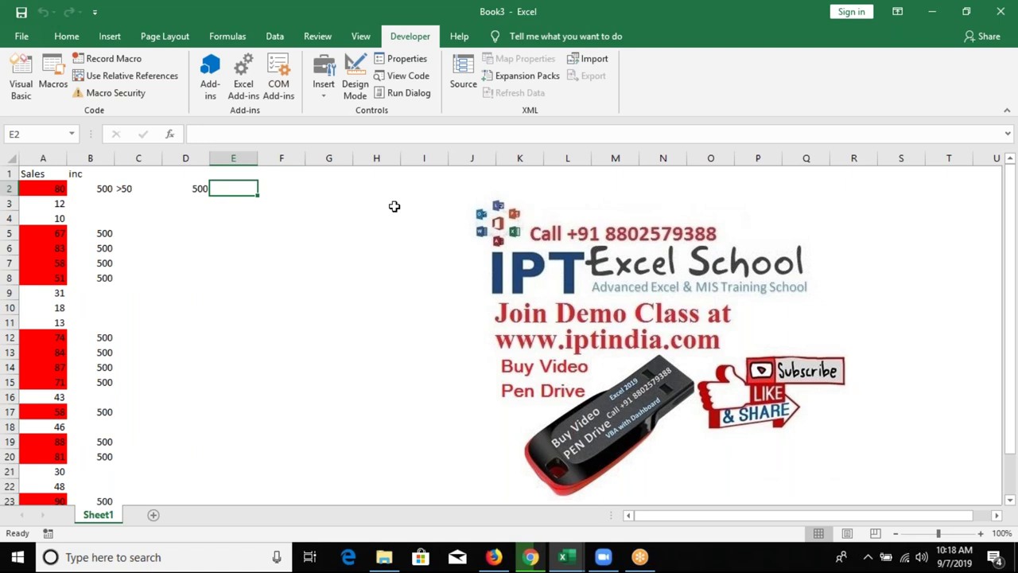
text(50)
key(Return)
Replace vbRed with vbGreen in if_2 and rerun it so qualifying Sales cells turn green
key(alt+F11)
double_click(387, 263)
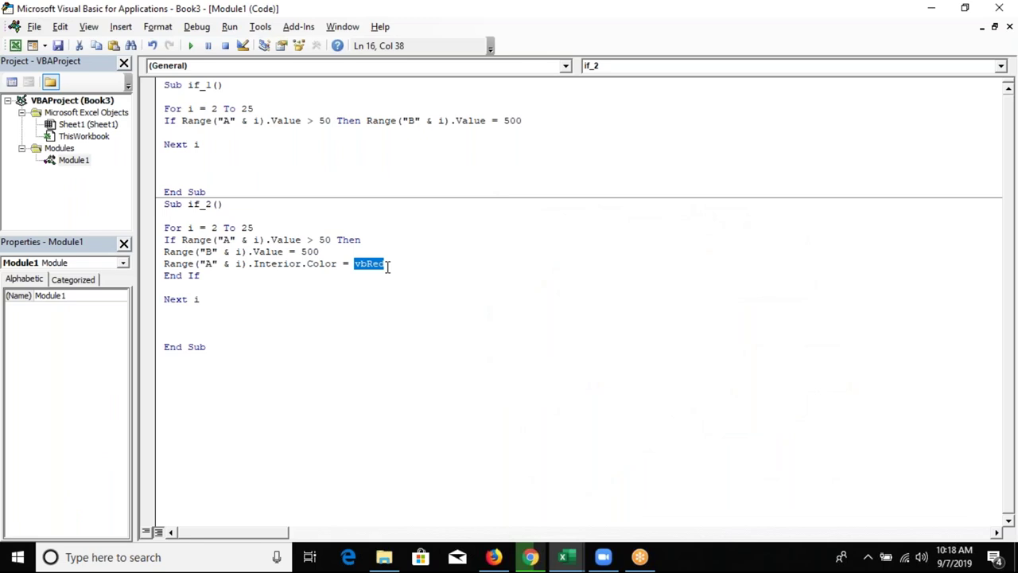
text(vbgree)
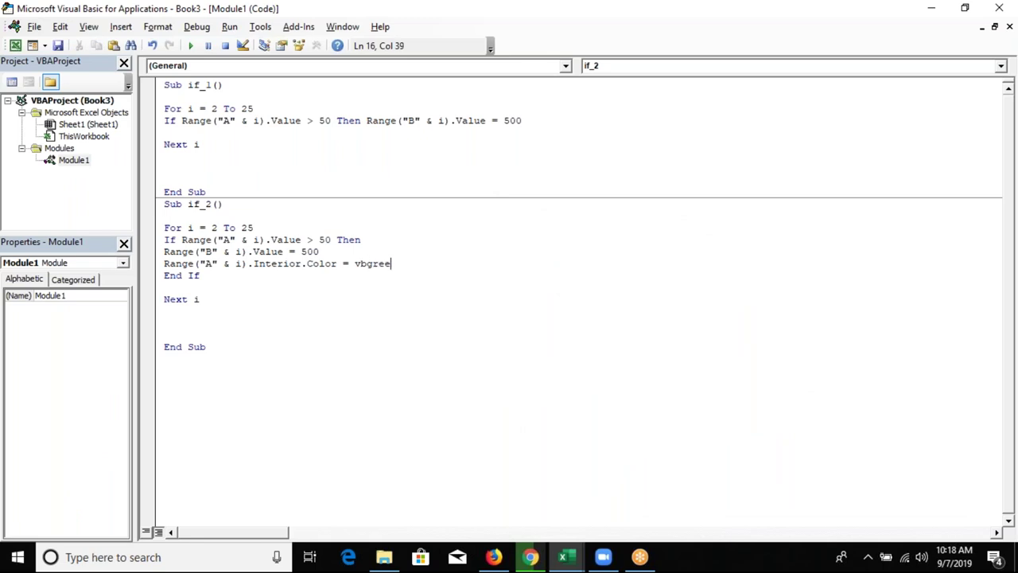
text(n)
click(321, 323)
click(190, 45)
click(213, 263)
key(alt+F11)
key(alt+F11)
drag(166, 359, 159, 203)
key(ctrl+c)
Paste another copy of if_2 and add an Else branch with Range("B" & i).Value = 50 before End If
click(166, 370)
key(ctrl+v)
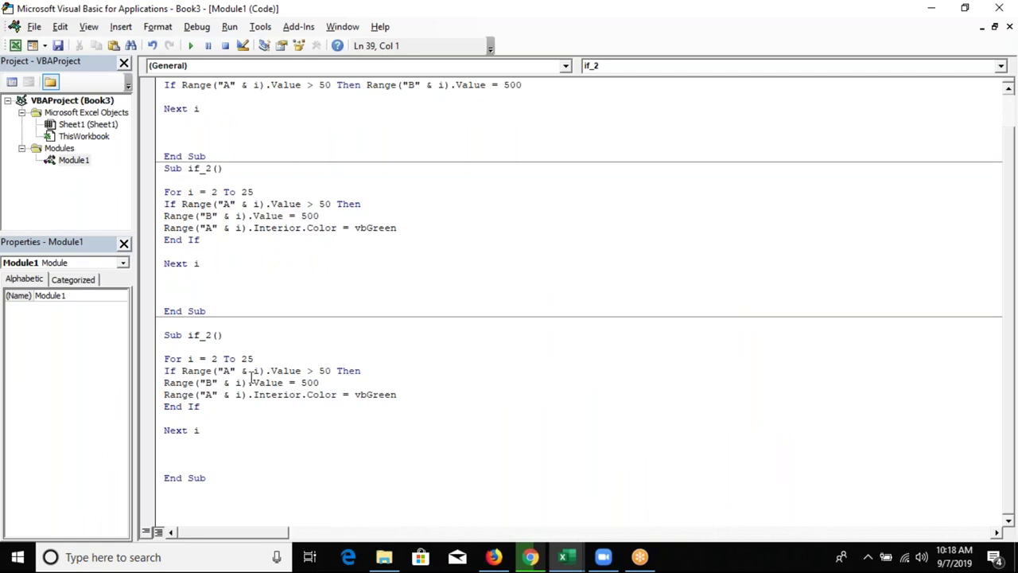
click(169, 406)
key(Return)
key(Return)
key(Up)
key(Up)
text(else)
key(Return)
key(Up)
key(Up)
key(shift+Down)
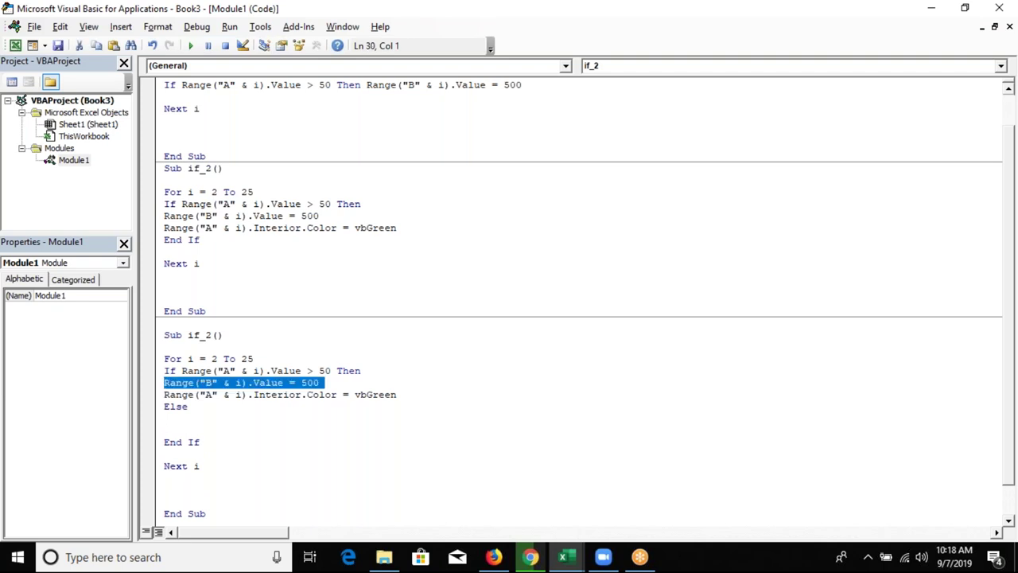
key(ctrl+c)
key(Down)
key(Down)
key(ctrl+v)
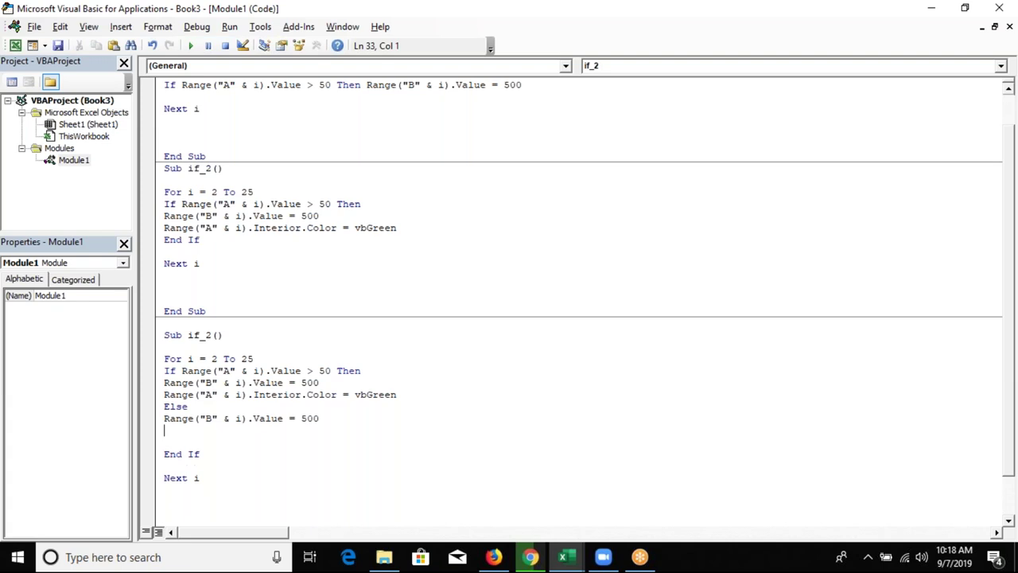
key(BackSpace)
key(BackSpace)
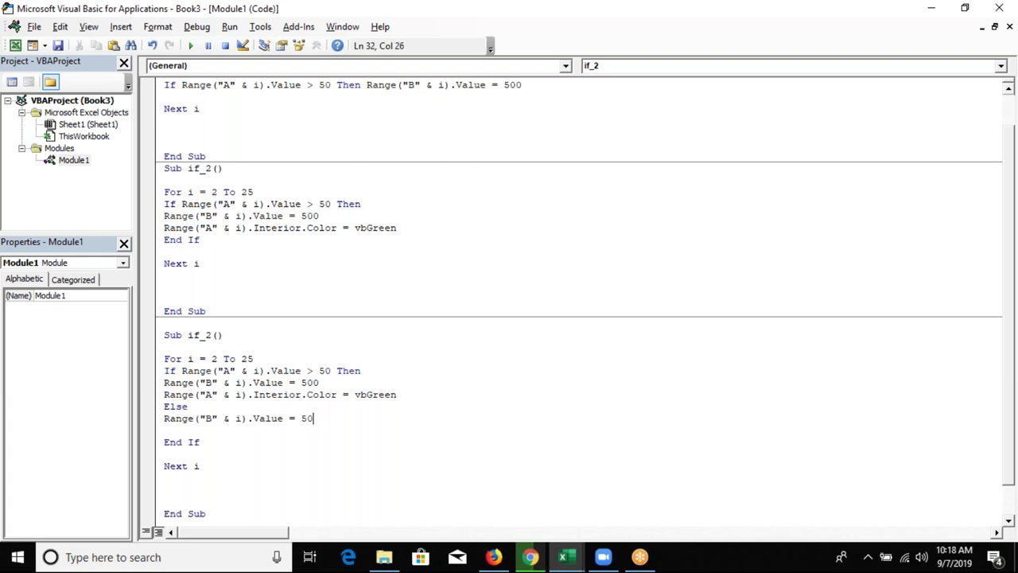
Remove the extra blank lines above End If and tidy spacing around the If block
key(Down)
key(Delete)
key(Down)
key(Down)
key(Up)
key(Return)
key(Return)
click(164, 383)
key(Return)
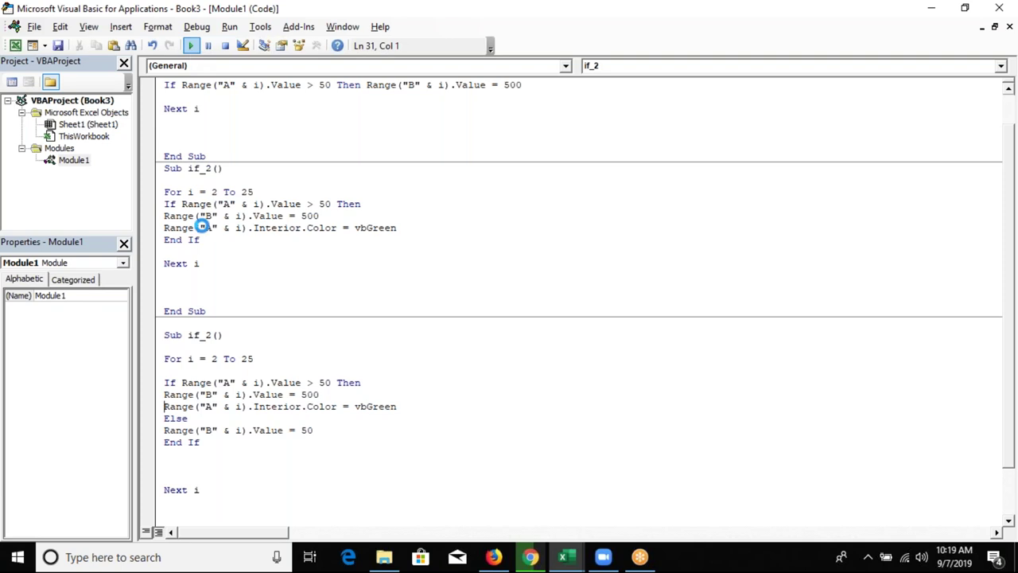
Dismiss the Ambiguous name error, rename the second Sub if_2 to if_3, and go back to Excel
drag(164, 335, 212, 336)
key(F5)
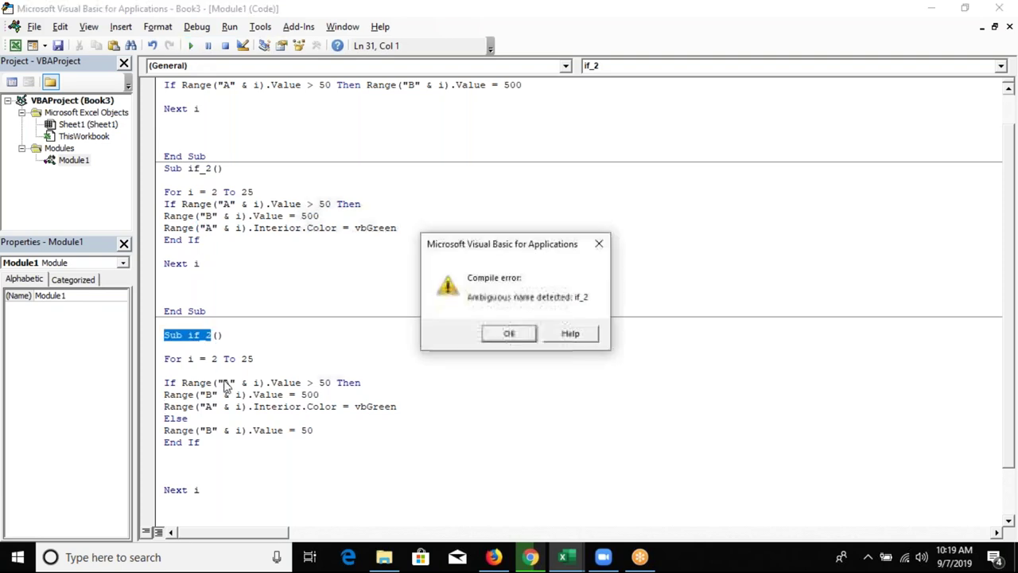
key(Return)
click(213, 336)
key(BackSpace)
text(3)
click(227, 395)
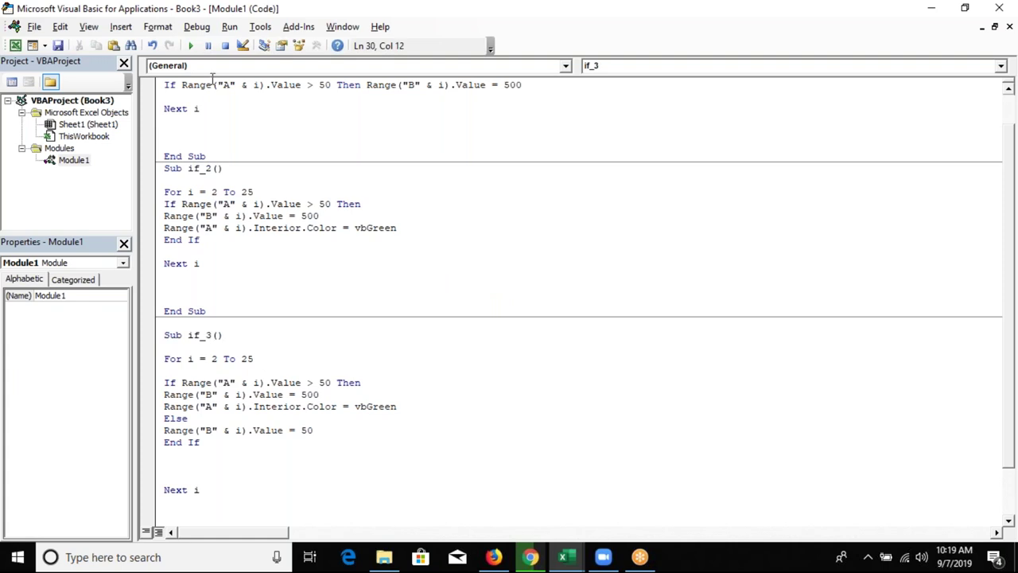
click(211, 406)
key(alt+F11)
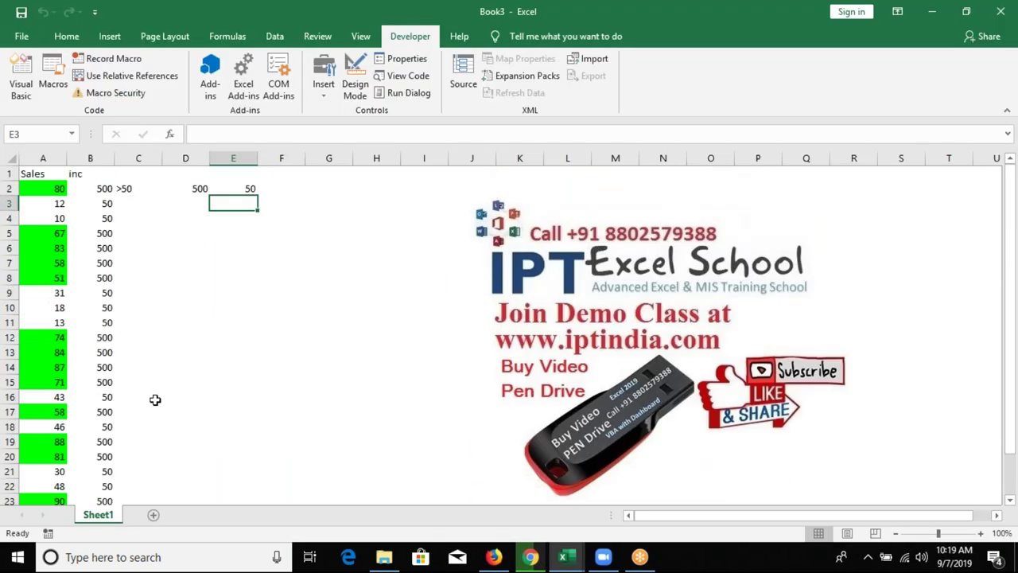
Clear the inc values from column B, B2 through B22
drag(102, 189, 102, 486)
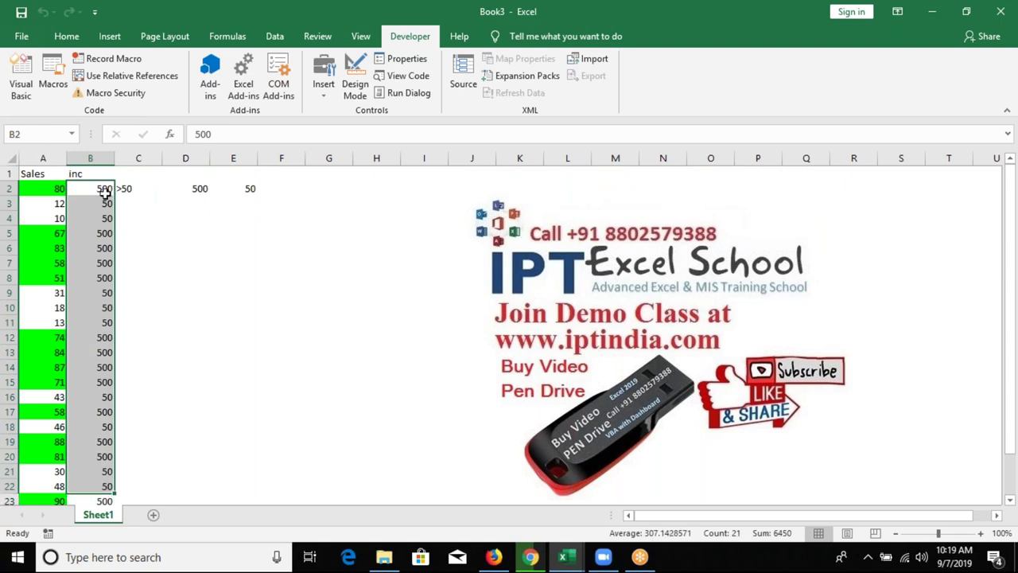
text(1)
key(Up)
key(Down)
key(ctrl+shift+Down)
key(Delete)
key(ctrl+BackSpace)
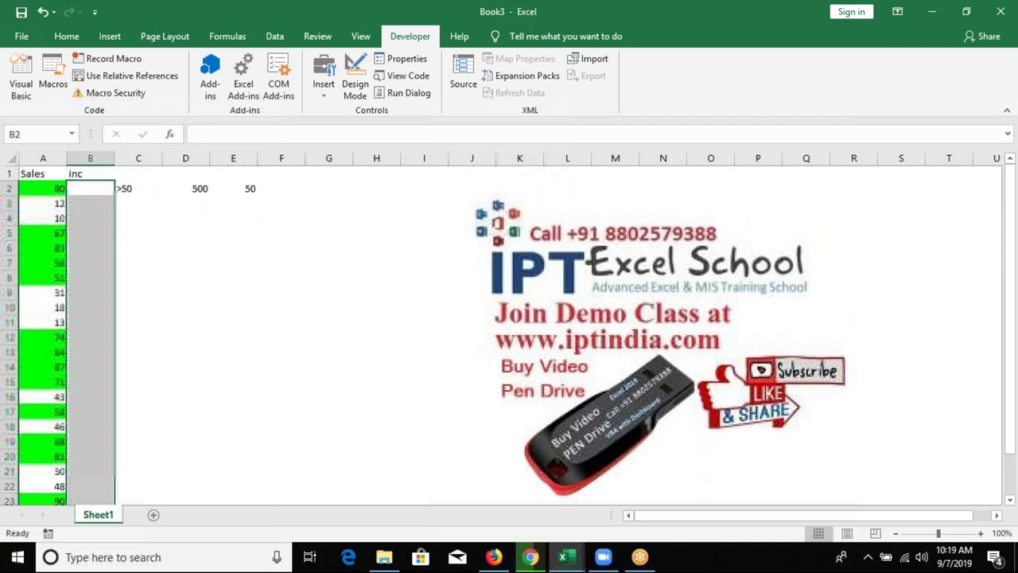
Note the next rule in row 3: 85-95 in D3, 800 in E3, NE in F3
click(233, 189)
click(186, 204)
text(8)
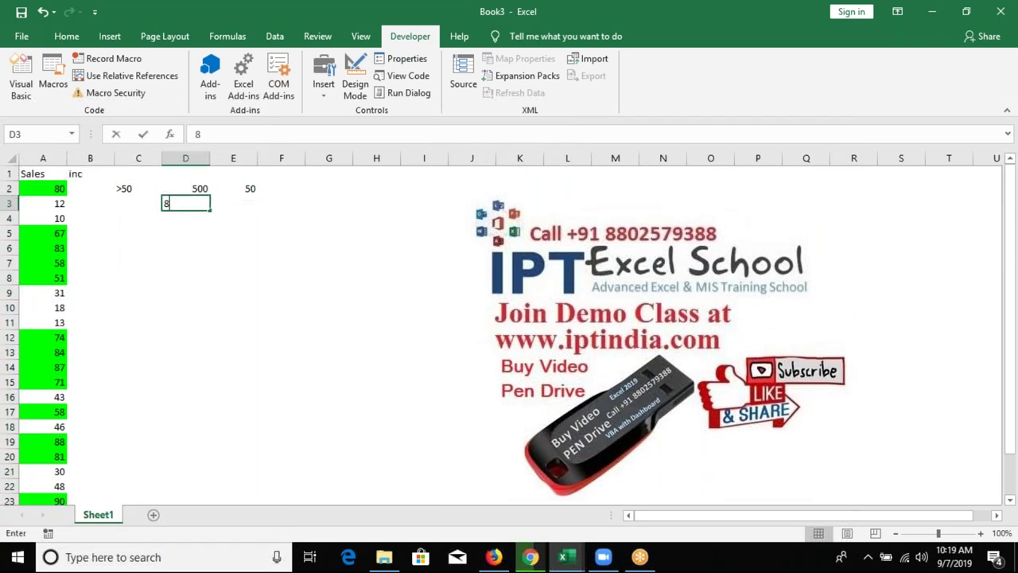
text(5-95)
key(Tab)
text(800)
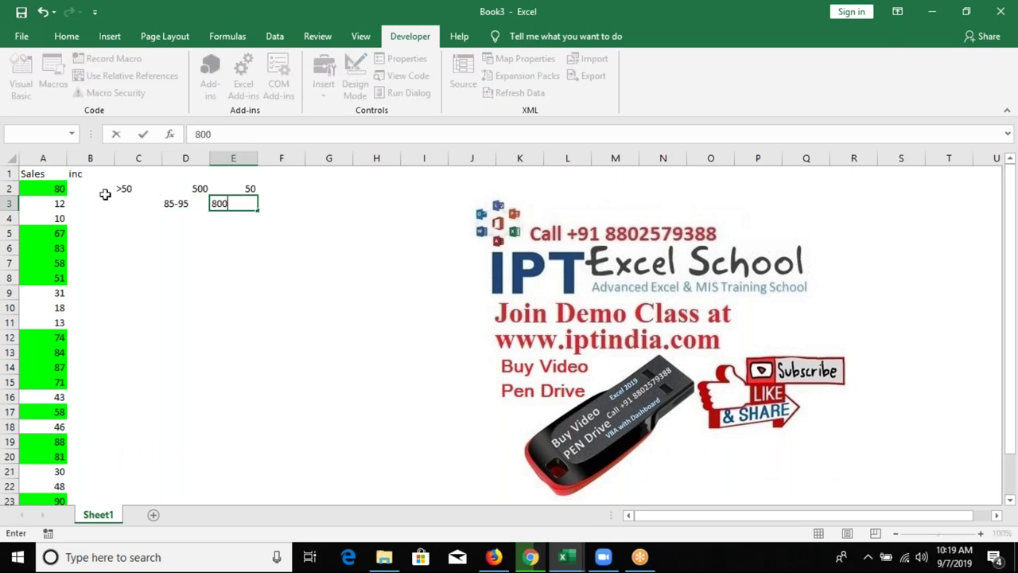
key(Tab)
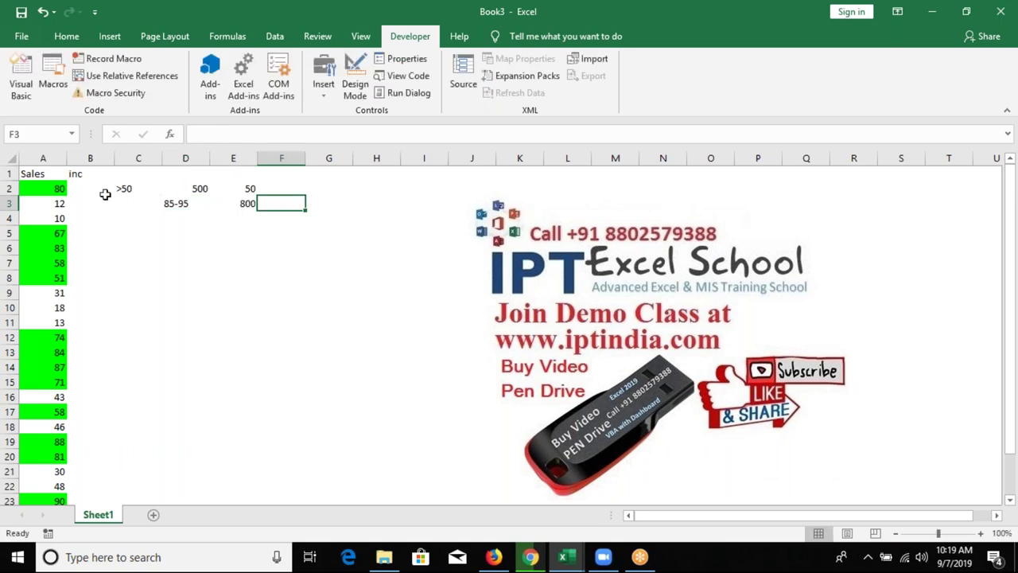
text(n)
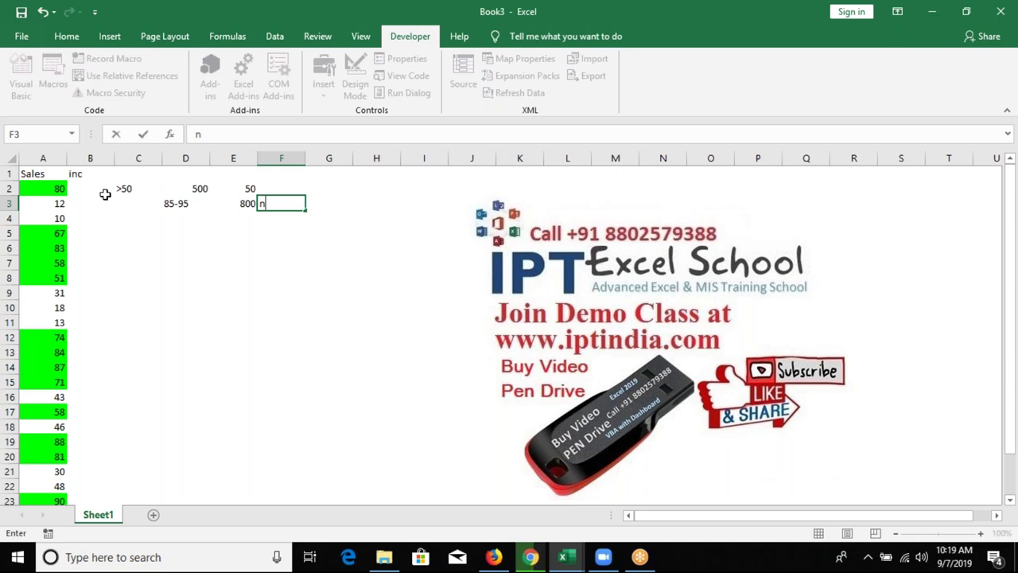
key(BackSpace)
text(na)
key(BackSpace)
key(BackSpace)
text(NE)
key(Return)
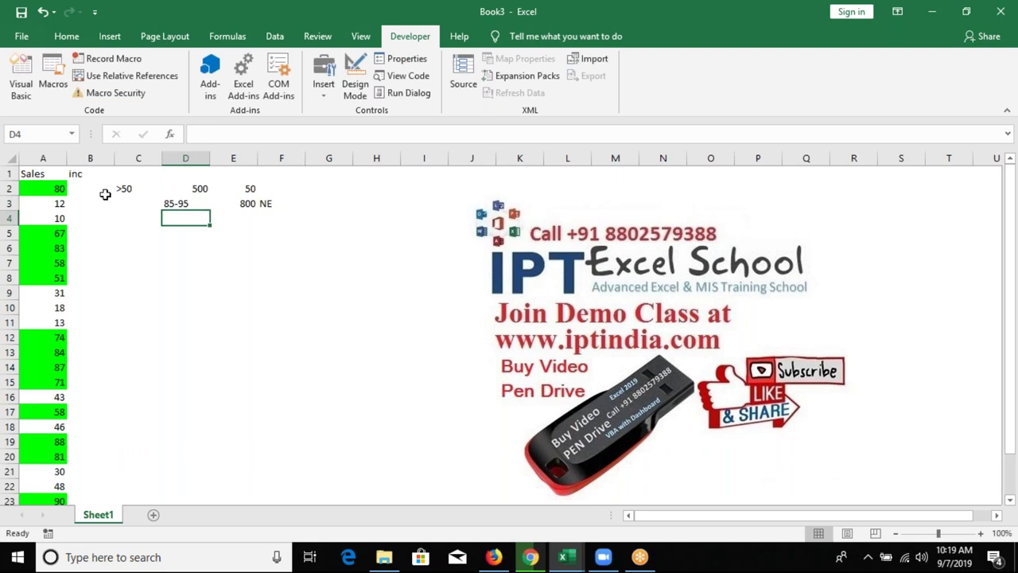
key(alt+F11)
Copy the whole if_3 procedure, Sub if_3() through End Sub, and paste it below the original
mouse_move(234, 496)
mouse_down()
mouse_move(151, 370)
mouse_move(144, 338)
mouse_up()
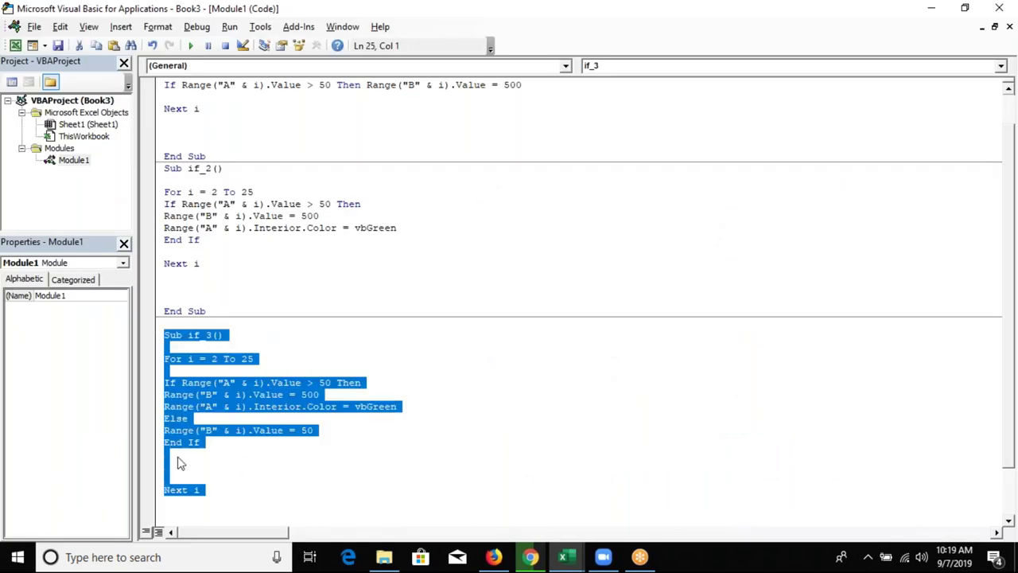
scroll(183, 465, down, 2)
drag(218, 483, 157, 340)
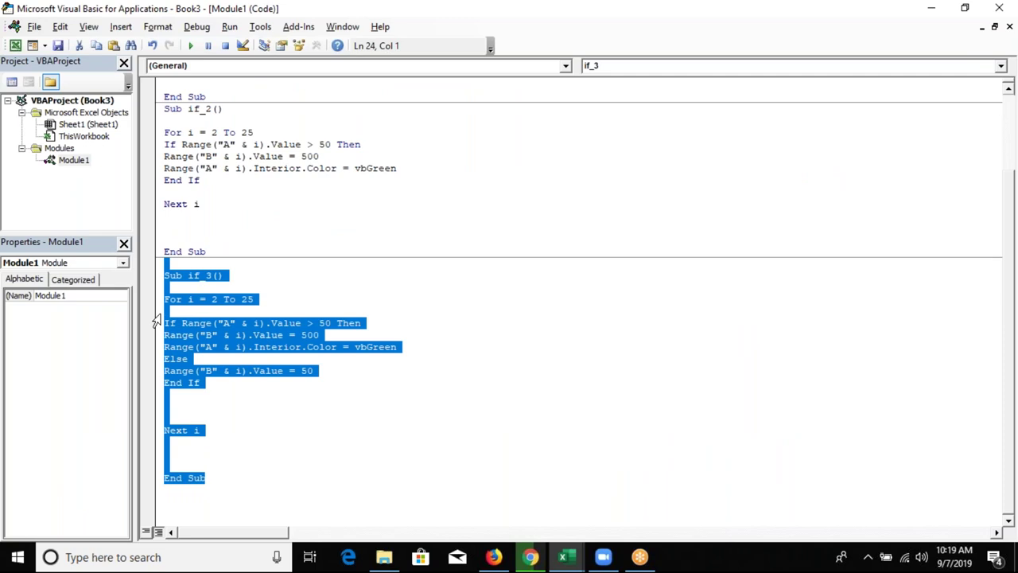
click(223, 484)
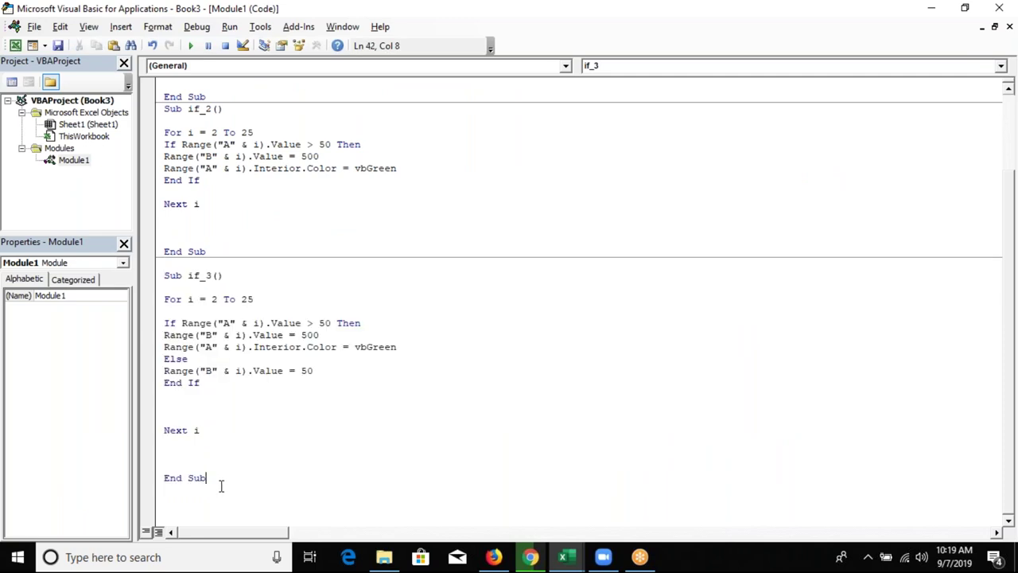
key(ctrl+v)
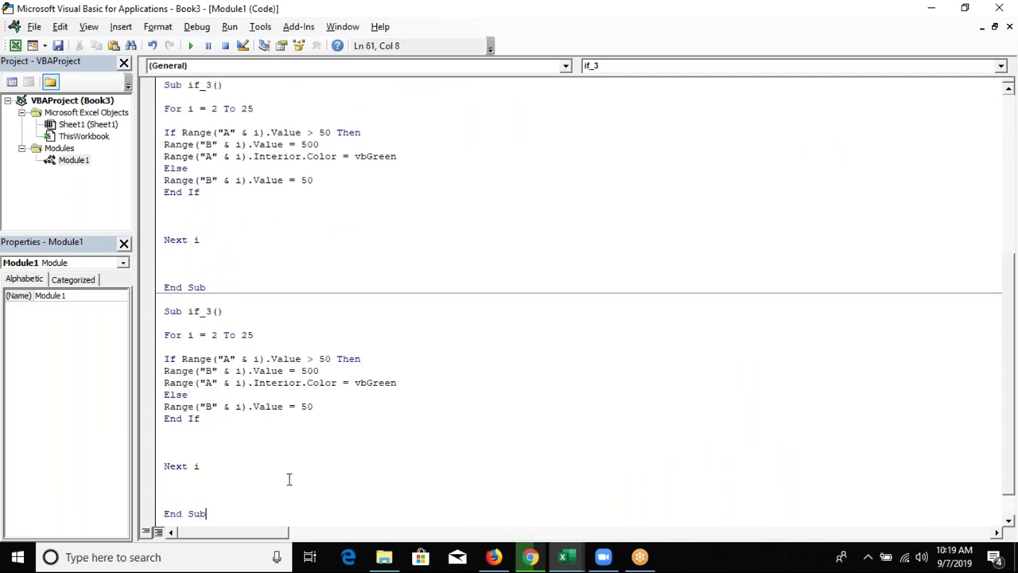
Replace the Else branch's 50 with "NE"
double_click(335, 412)
text("se)
key(BackSpace)
key(BackSpace)
text(NE")
Rewrite the If test as Range("A" & i).Value > 85 And Range("A" & i).Value > 95
click(337, 359)
key(Left)
key(Left)
key(Delete)
key(Left)
text(85)
text( and)
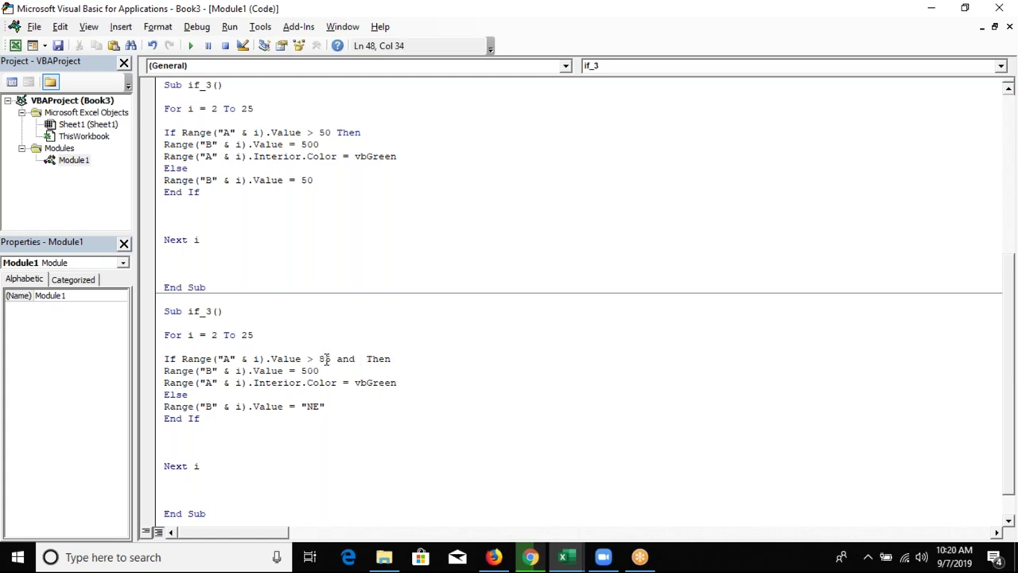
drag(181, 358, 329, 359)
key(ctrl+c)
click(362, 359)
key(ctrl+v)
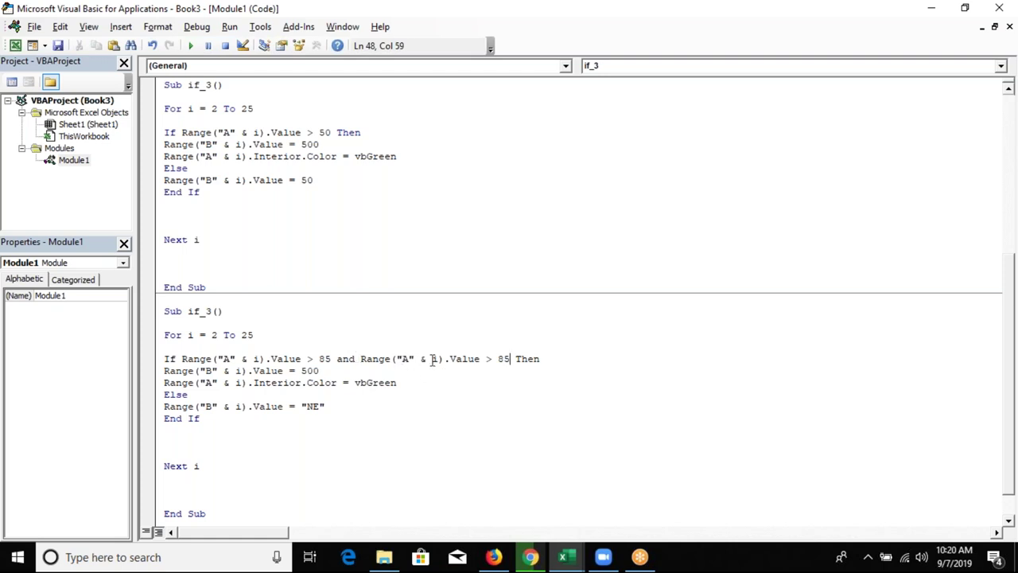
double_click(503, 359)
text(95)
click(480, 411)
Change the column B result value from 500 to 800
drag(164, 371, 313, 371)
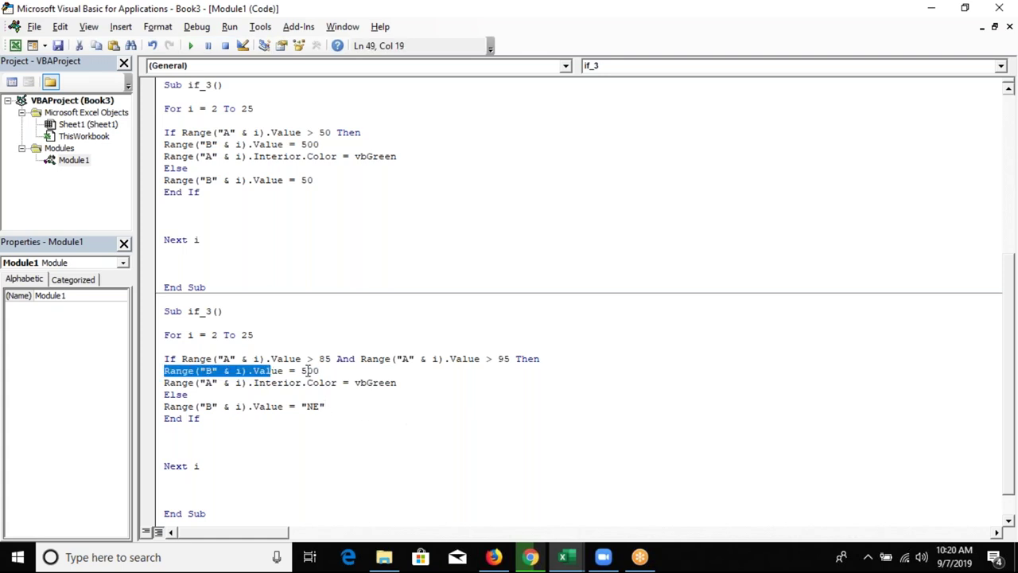
click(337, 413)
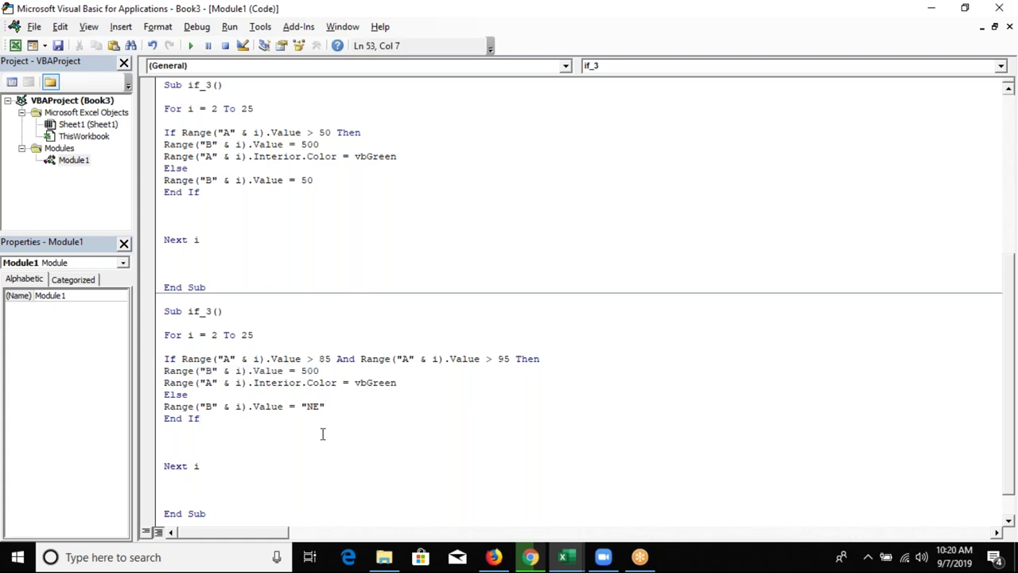
double_click(310, 371)
text(80)
text(0)
click(371, 419)
Change the second comparison to <= 95, removing the stray typed characters
scroll(274, 398, down, 1)
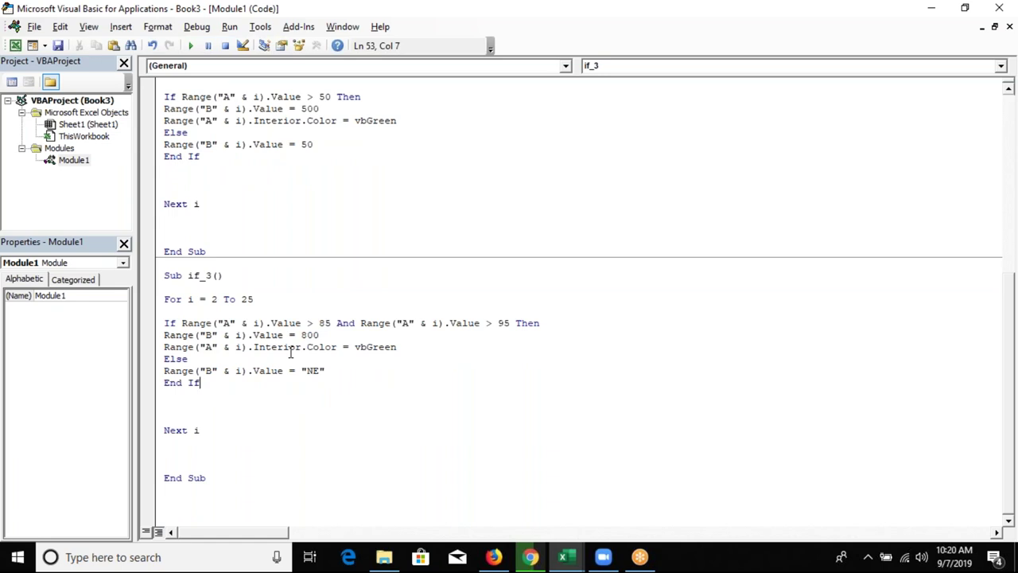
click(511, 323)
text(az)
text(nd)
key(BackSpace)
key(BackSpace)
key(BackSpace)
text(nd)
key(BackSpace)
key(BackSpace)
key(BackSpace)
click(510, 323)
key(Left)
key(Left)
key(BackSpace)
key(BackSpace)
text(<=)
Make the first comparison >= 85 so the test reads >= 85 And <= 95
click(318, 323)
text(=)
click(319, 382)
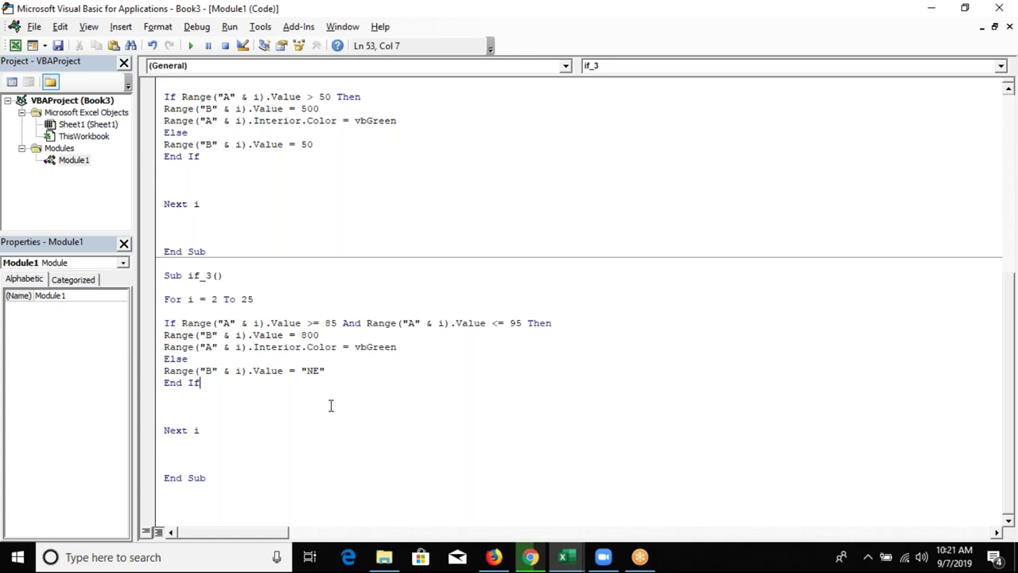
click(202, 509)
Add a new worksheet and make a copy of Sheet1 as Sheet1 (2)
key(alt+Tab)
click(153, 517)
drag(171, 514, 175, 516)
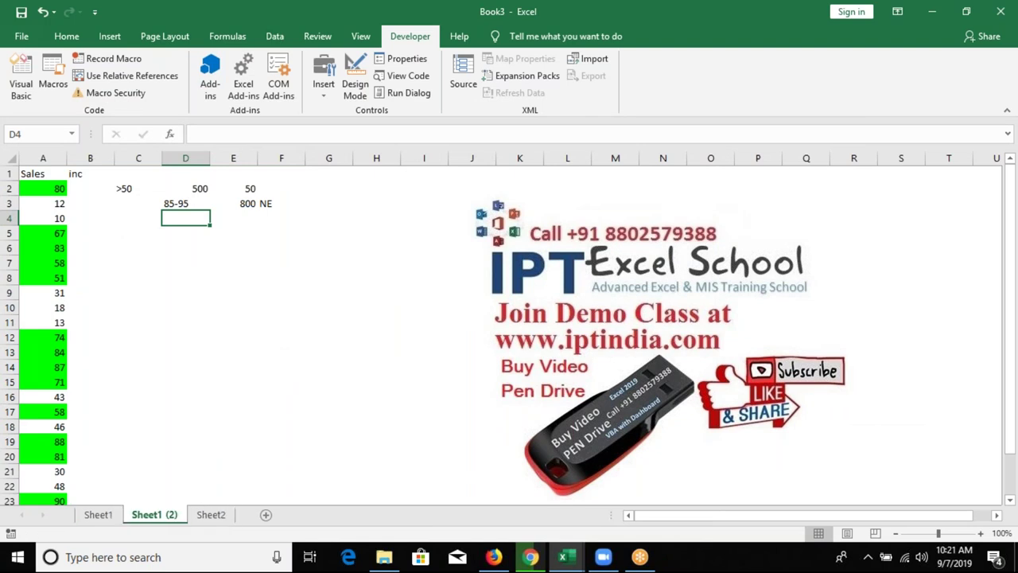
click(35, 188)
Clear the rule notes in C2:F3 on the copied sheet
key(Up)
key(Right)
key(Right)
key(Down)
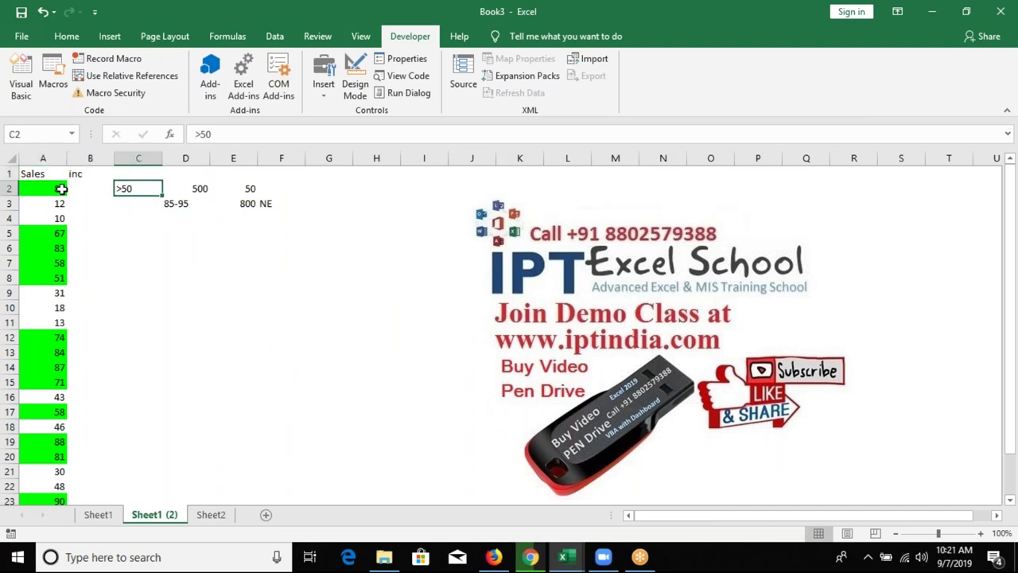
key(shift+Right)
key(shift+Right)
key(shift+Right)
key(shift+Down)
key(Delete)
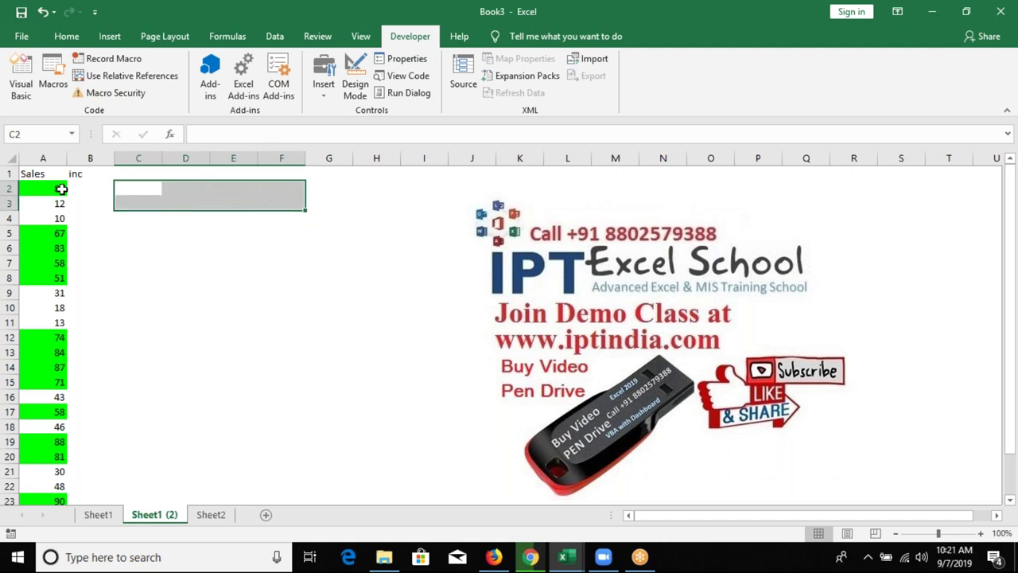
Head column A with Date, enter 8/1 in A2, and fill the August dates down
click(61, 189)
key(Up)
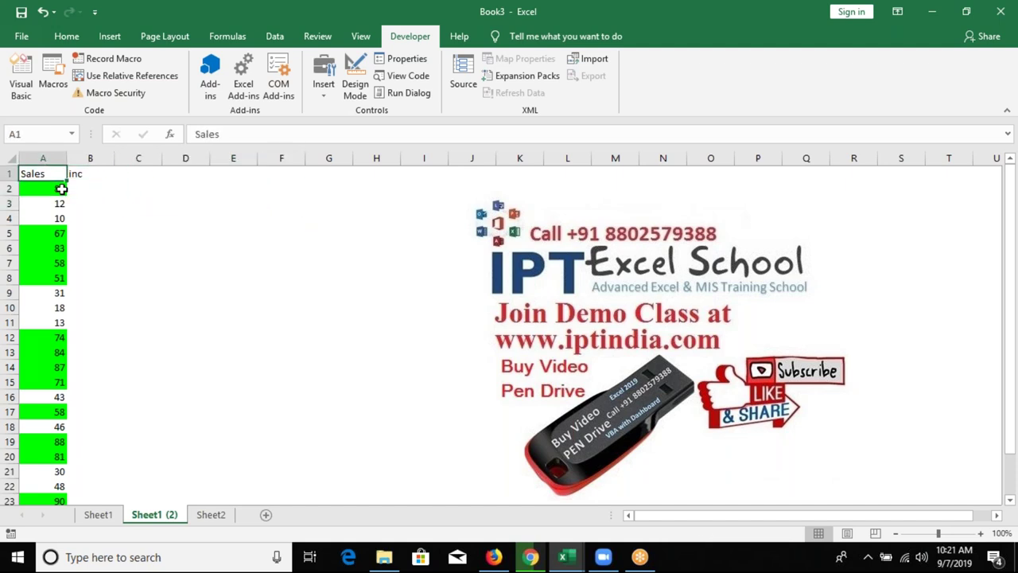
text(Date)
key(Return)
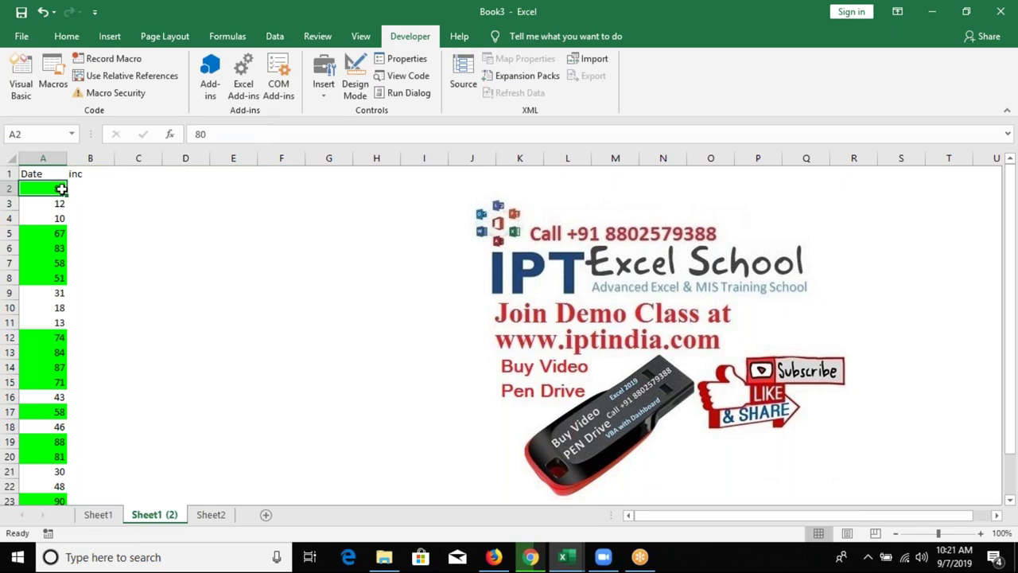
text(8/1)
key(Return)
click(43, 189)
double_click(67, 193)
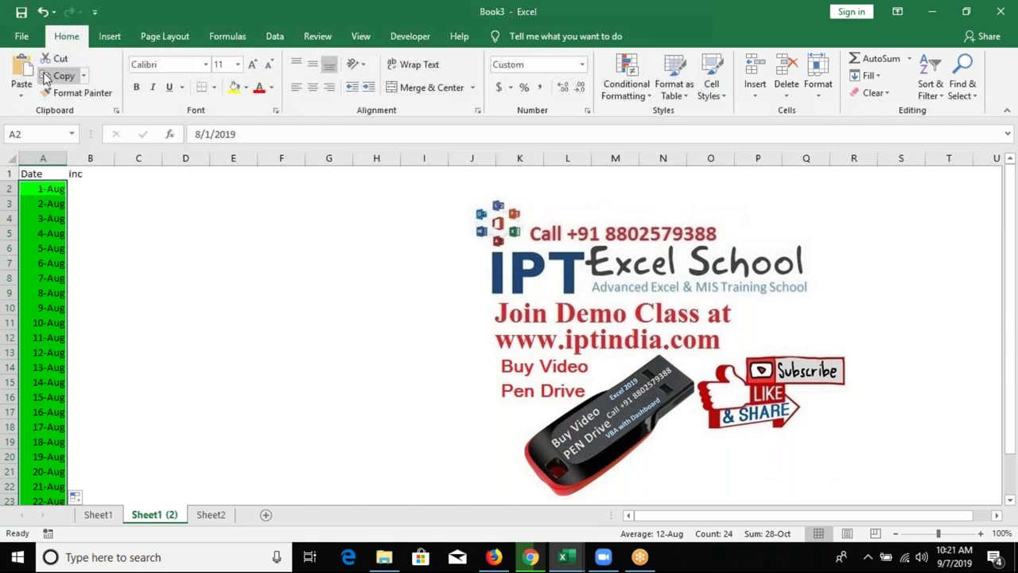
click(21, 92)
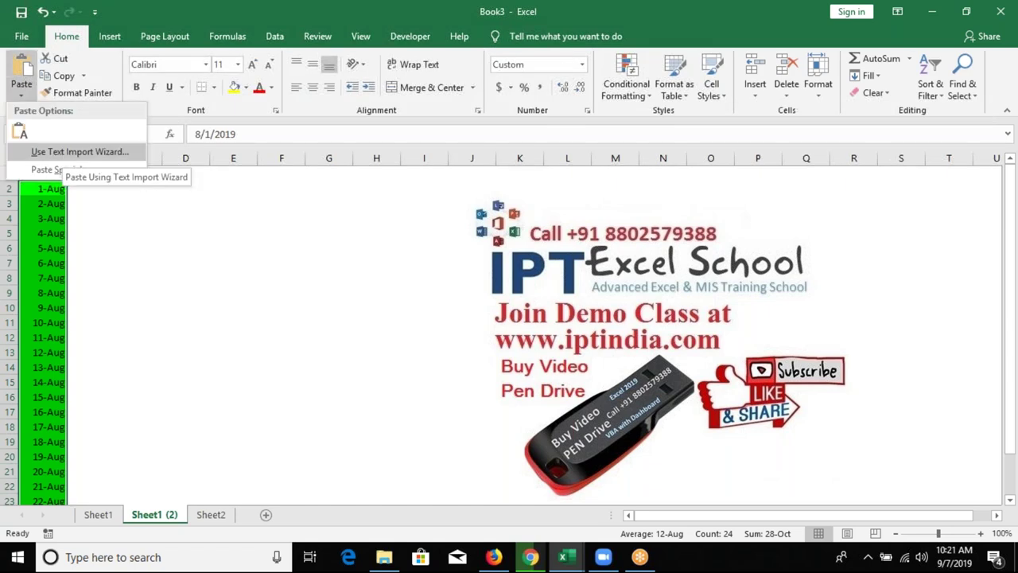
click(247, 89)
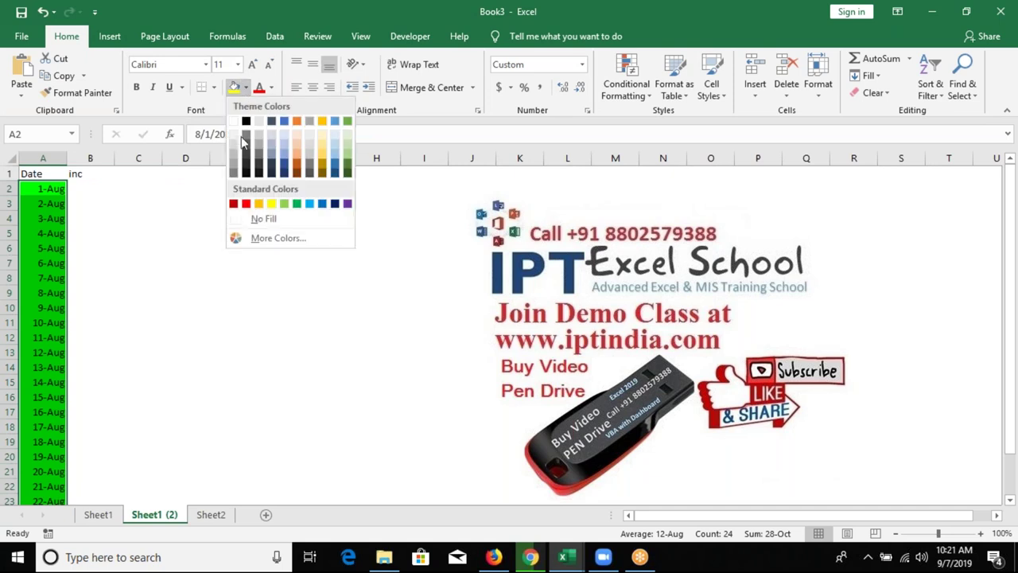
key(Escape)
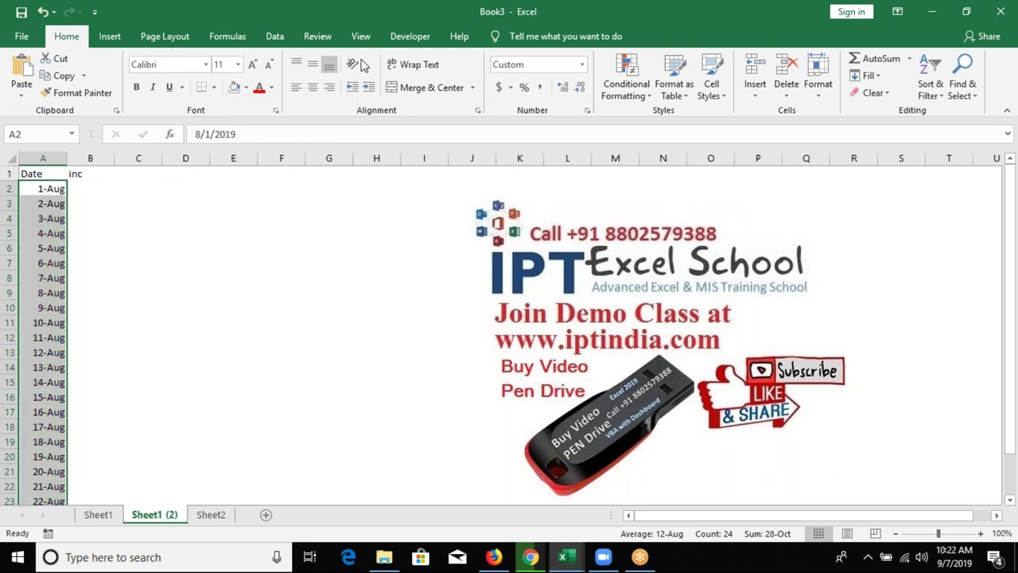
click(396, 38)
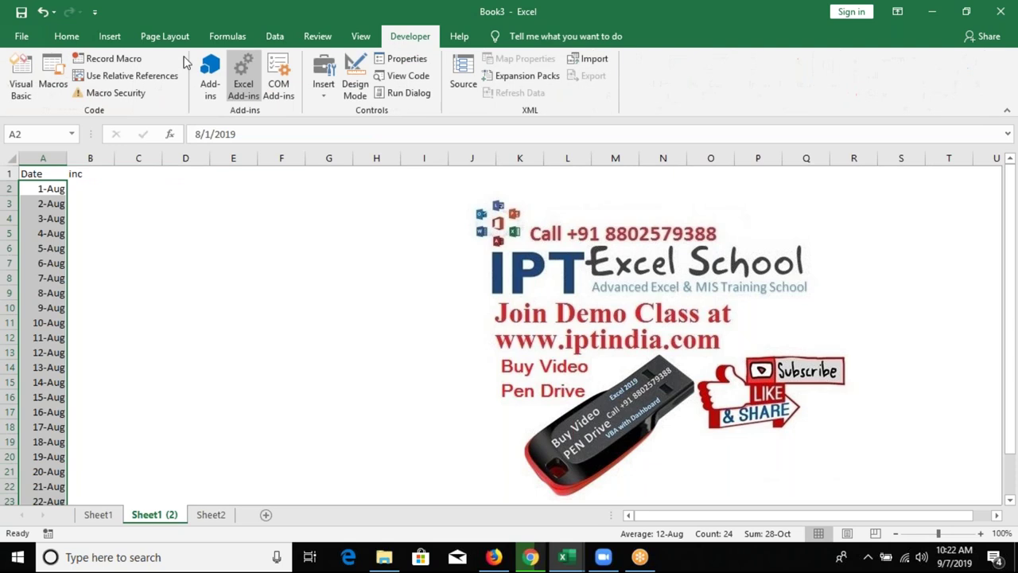
click(52, 80)
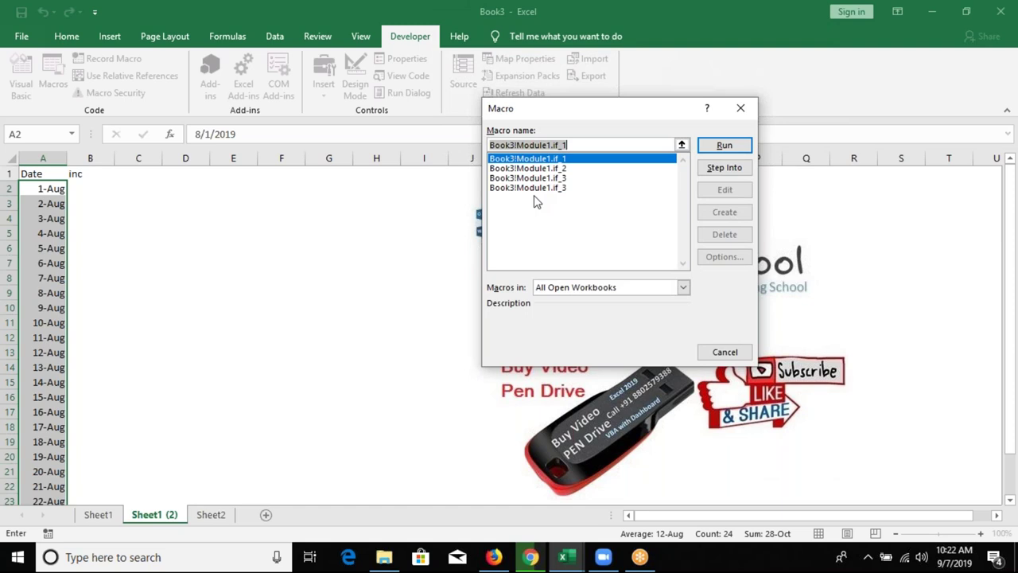
key(Escape)
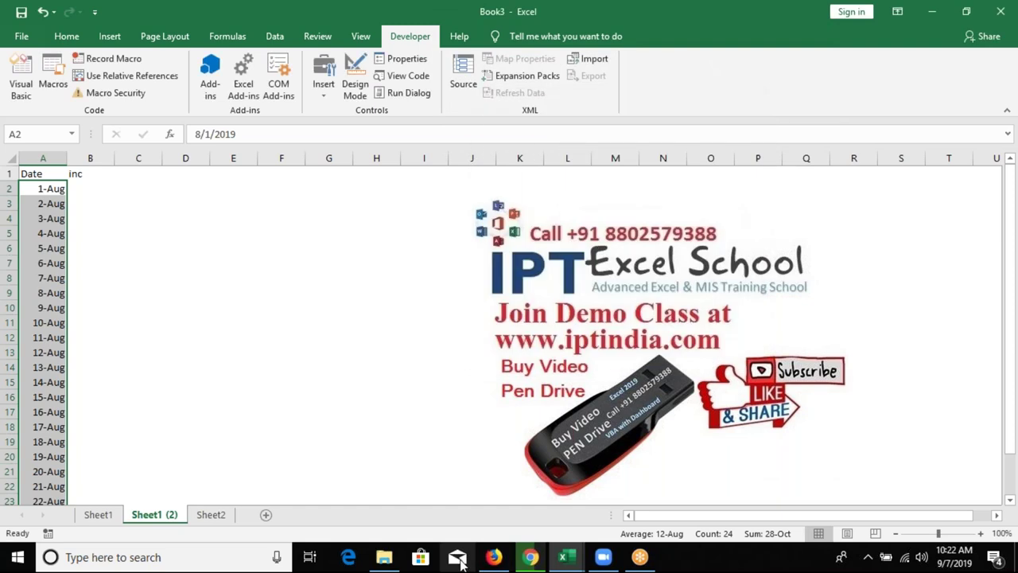
key(alt+F11)
Review the if_3 macro code in Module1
mouse_move(383, 557)
click(486, 412)
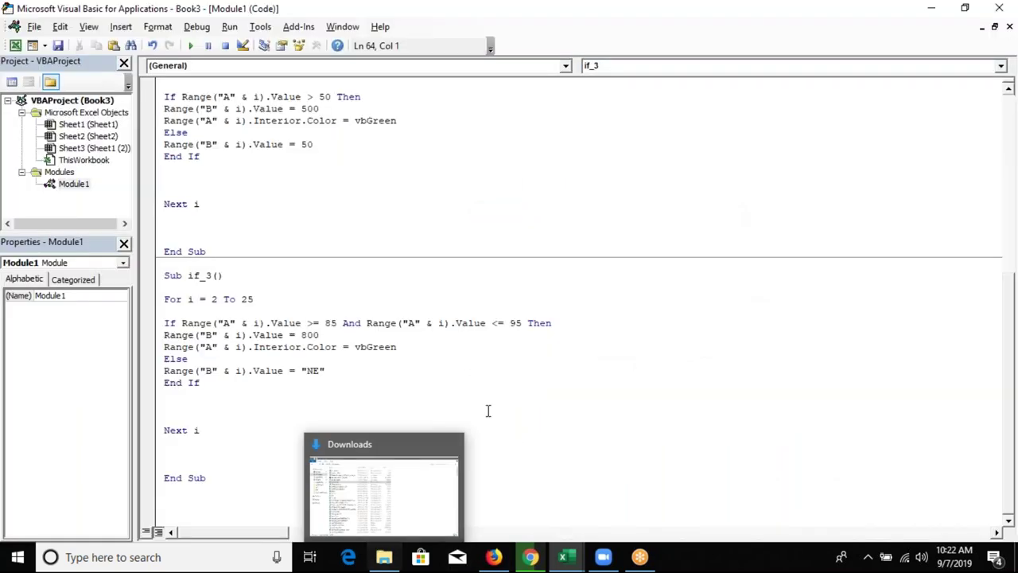
click(196, 371)
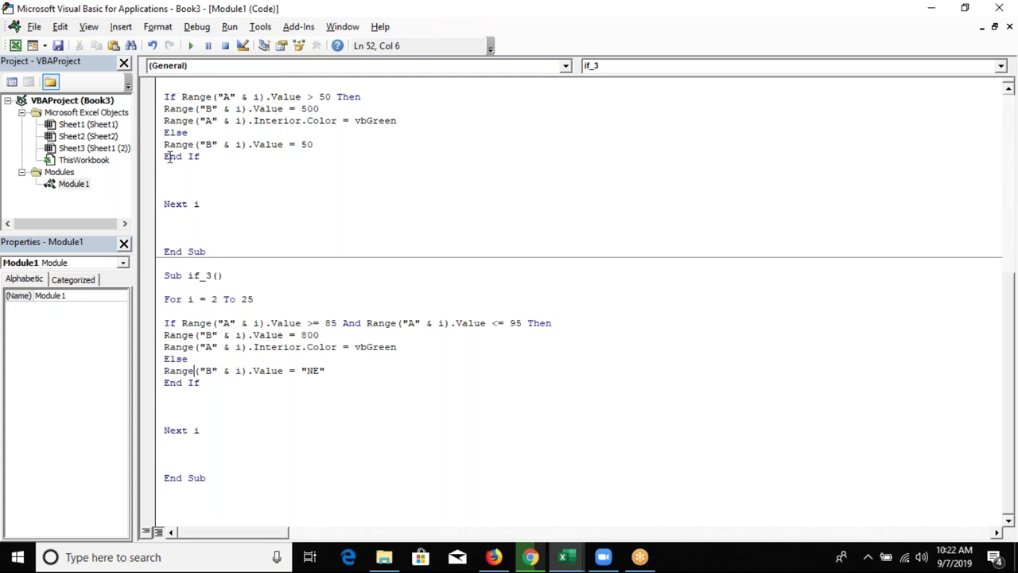
click(78, 185)
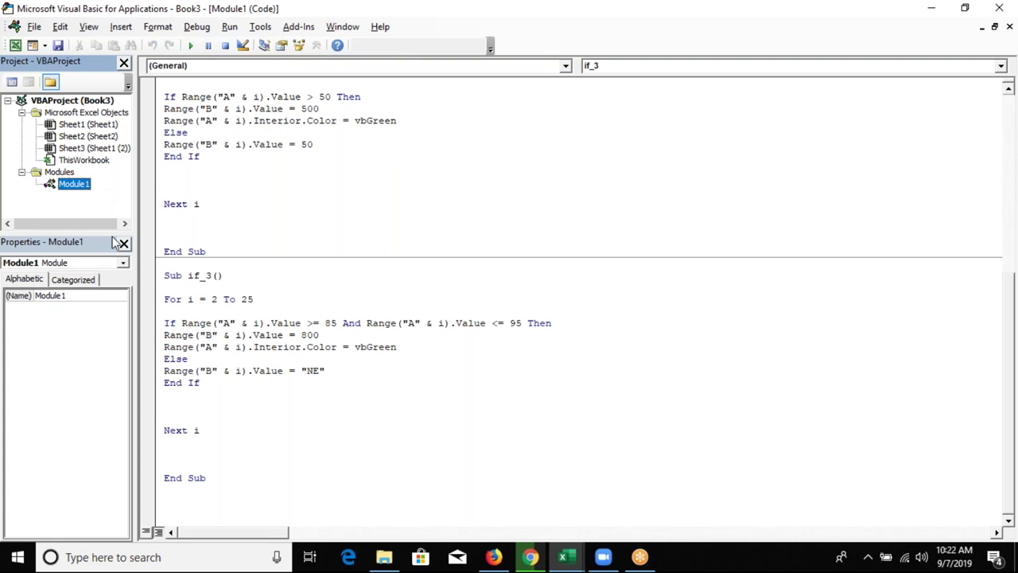
click(198, 461)
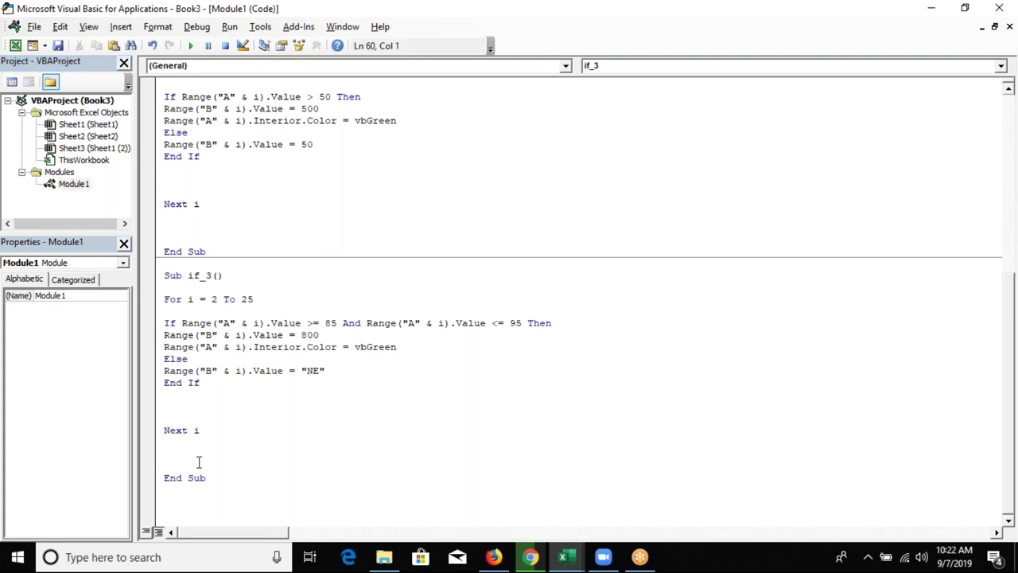
Return to the Sheet1 (2) worksheet and select cell D2
key(alt+F11)
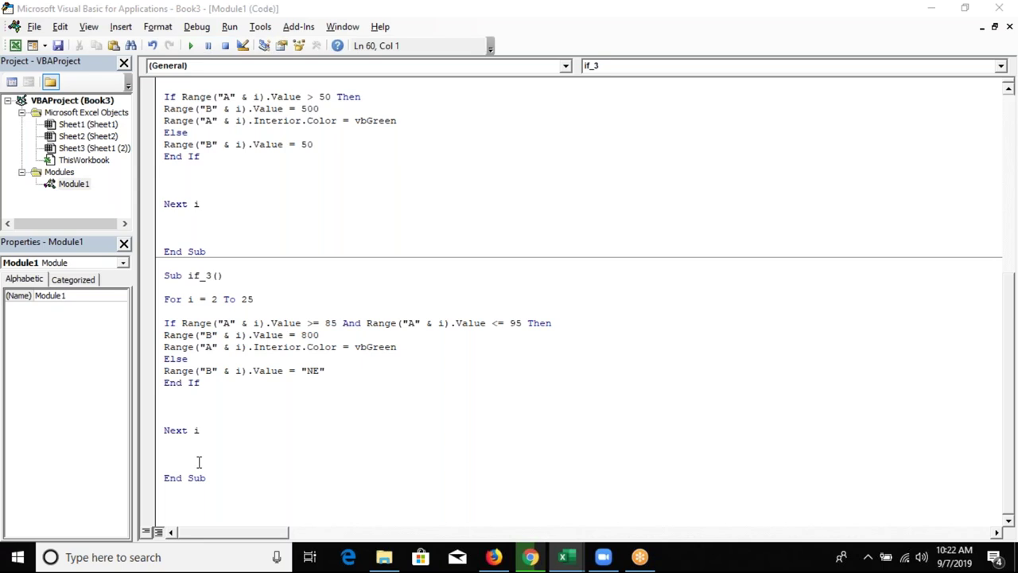
drag(186, 203, 231, 189)
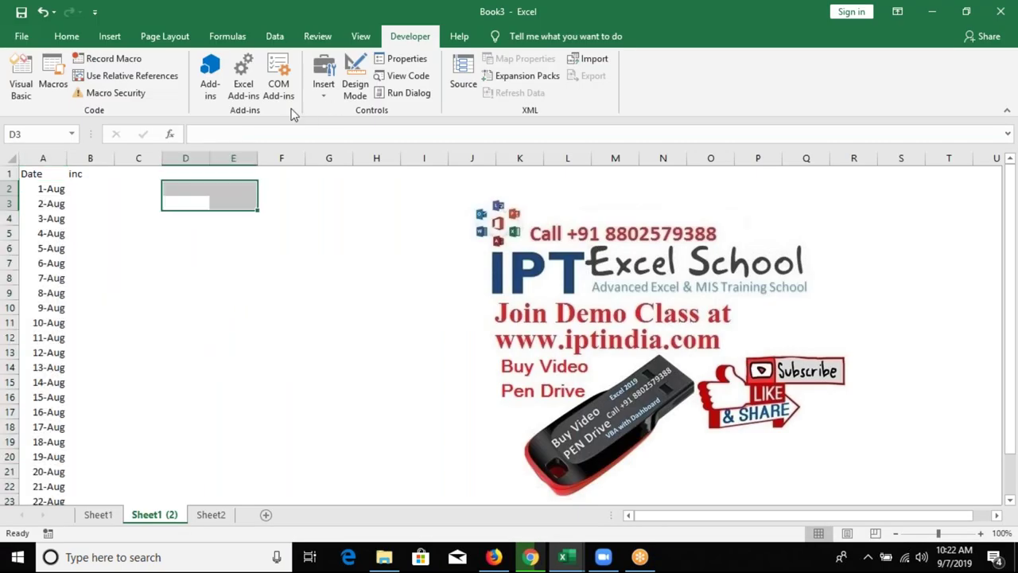
click(189, 189)
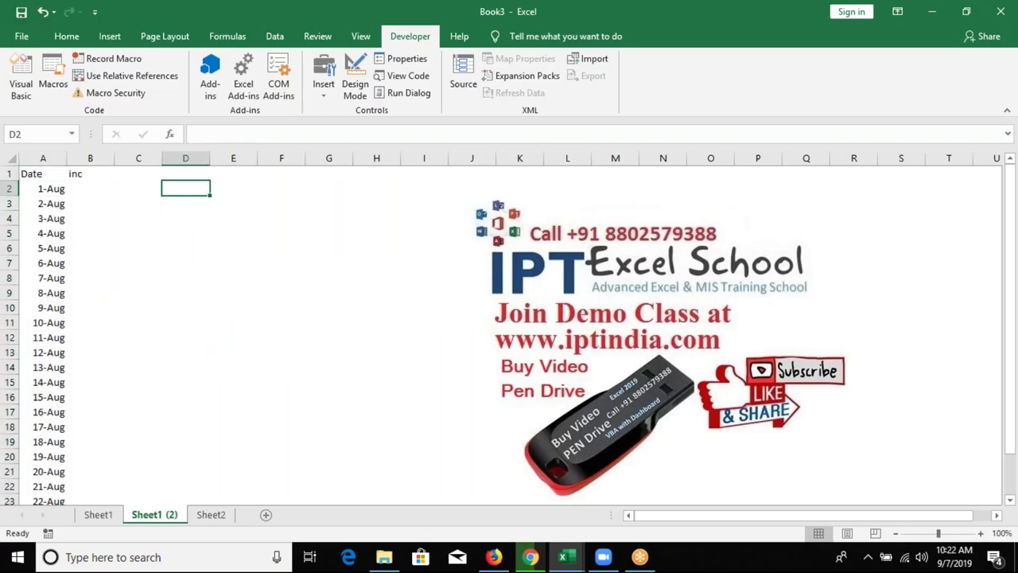
click(318, 103)
click(323, 129)
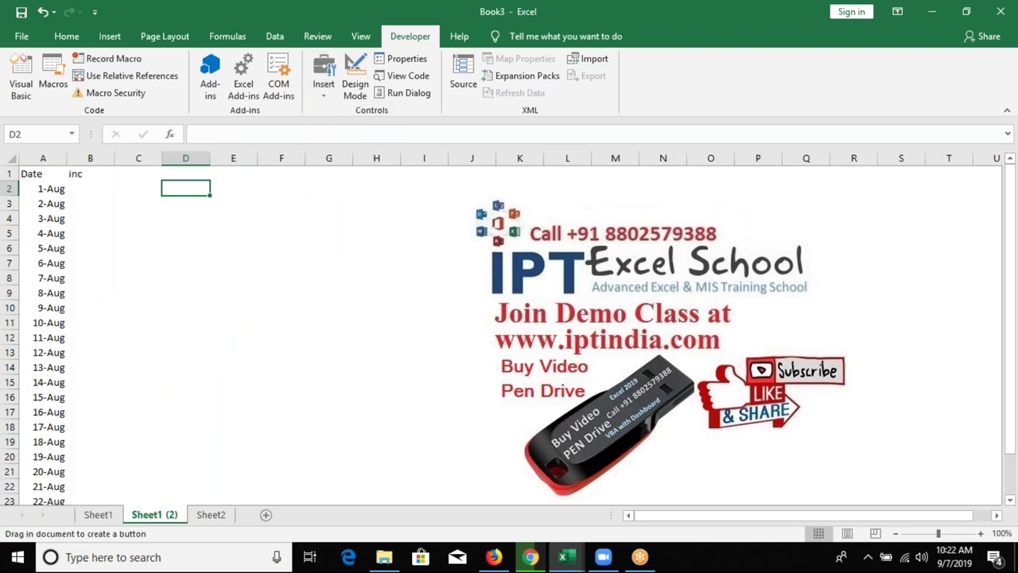
drag(231, 195, 314, 223)
click(314, 223)
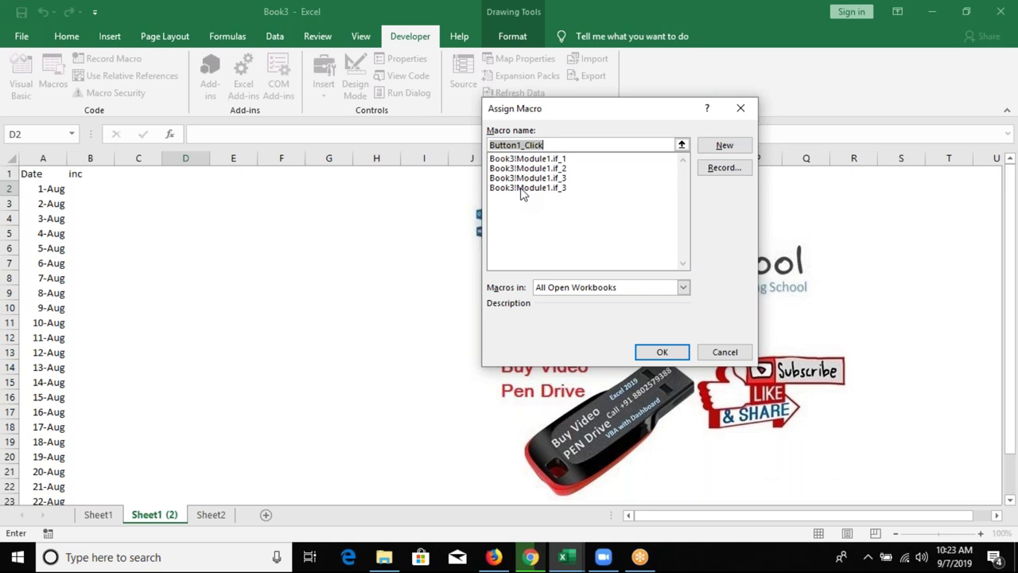
click(541, 160)
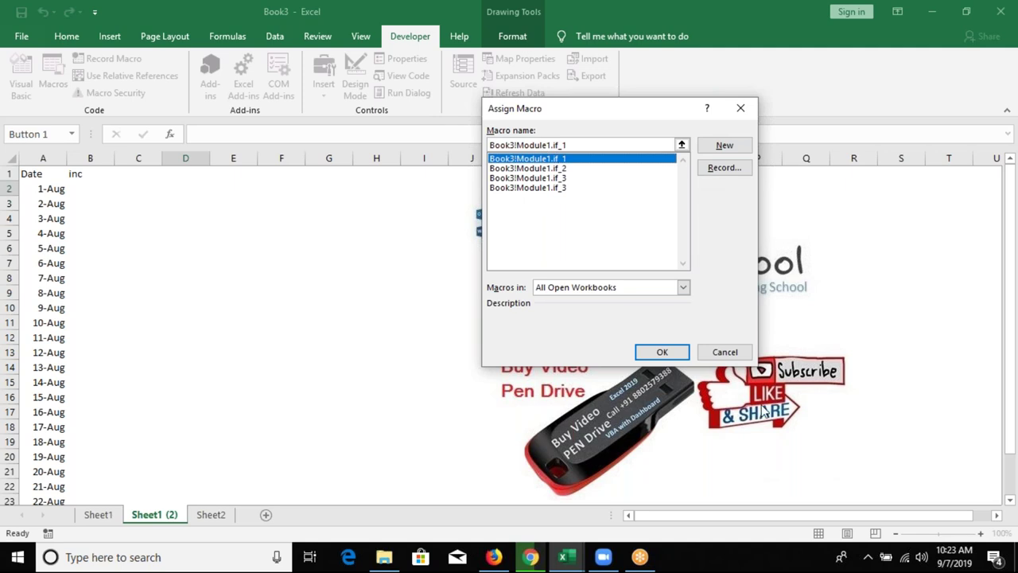
click(676, 354)
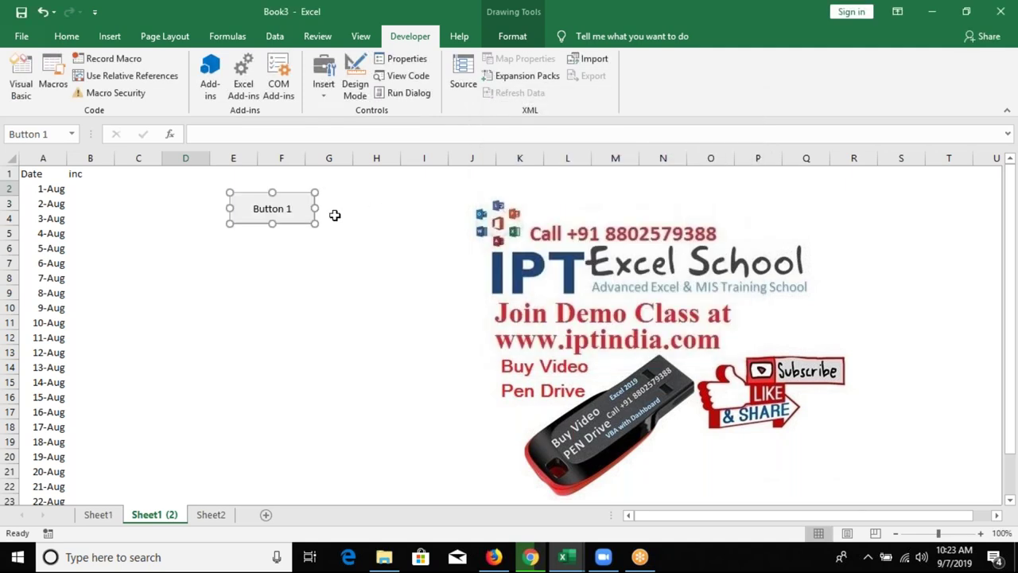
key(Escape)
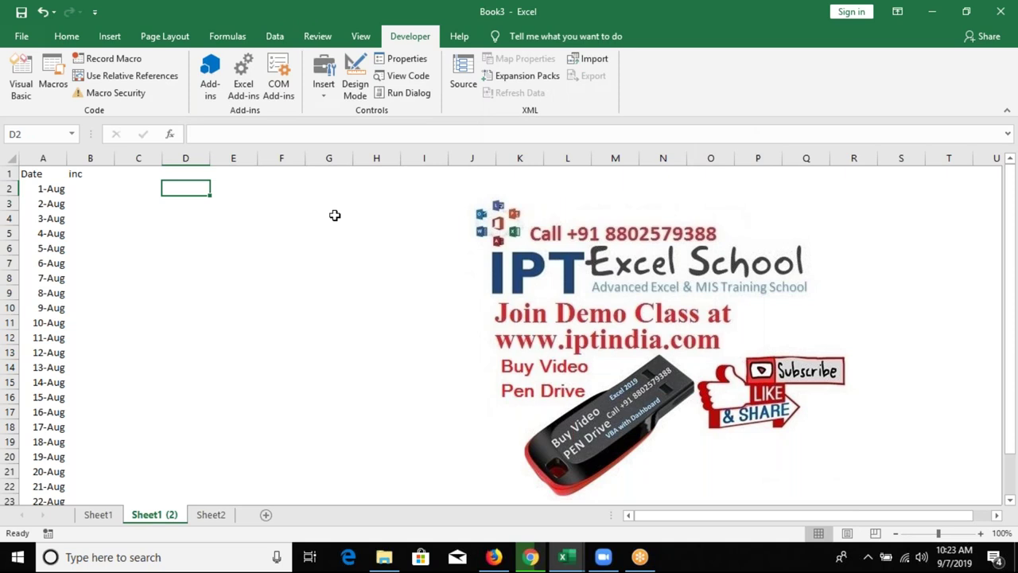
key(alt+F11)
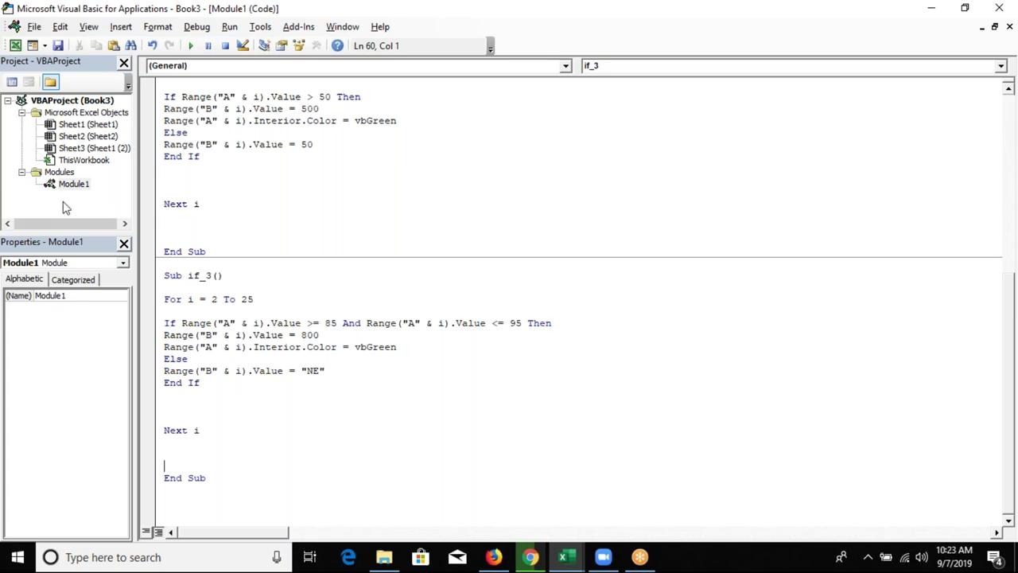
Insert a new Module2 containing an empty Sub rr()
click(119, 26)
click(141, 76)
text(sub rr)
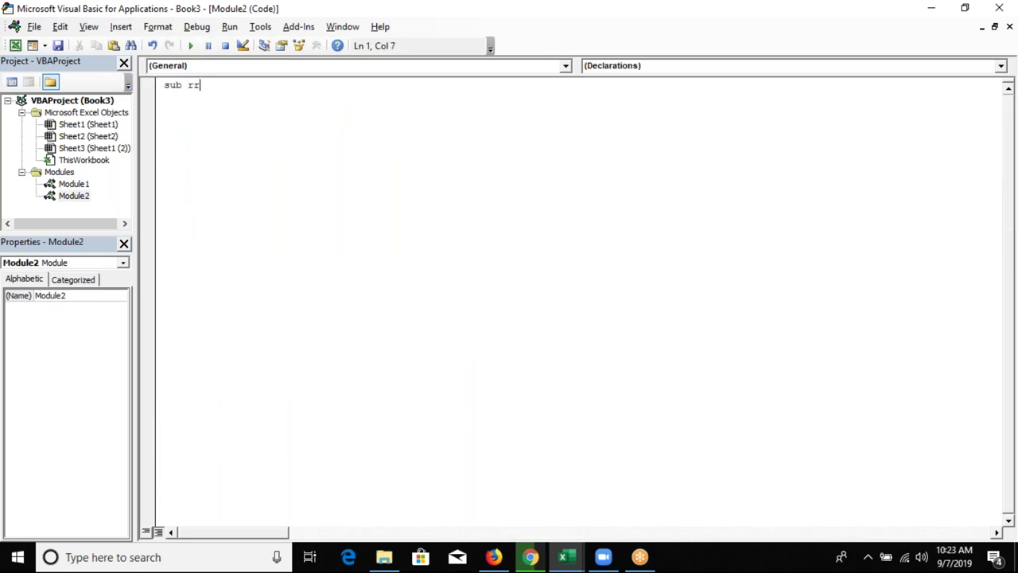
text(())
key(Return)
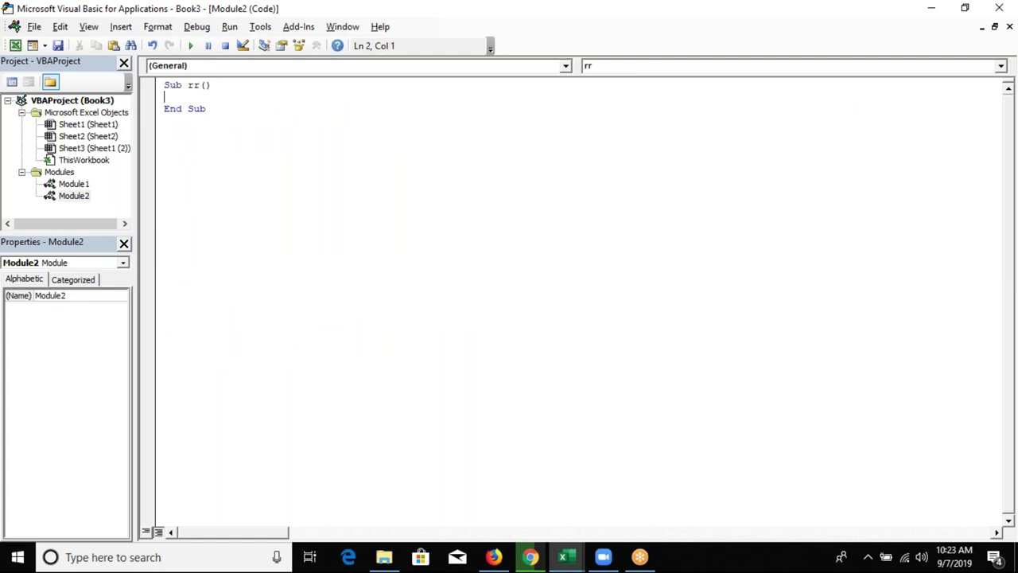
Add a call to rr after Next i in if_3 and return to Excel
double_click(88, 184)
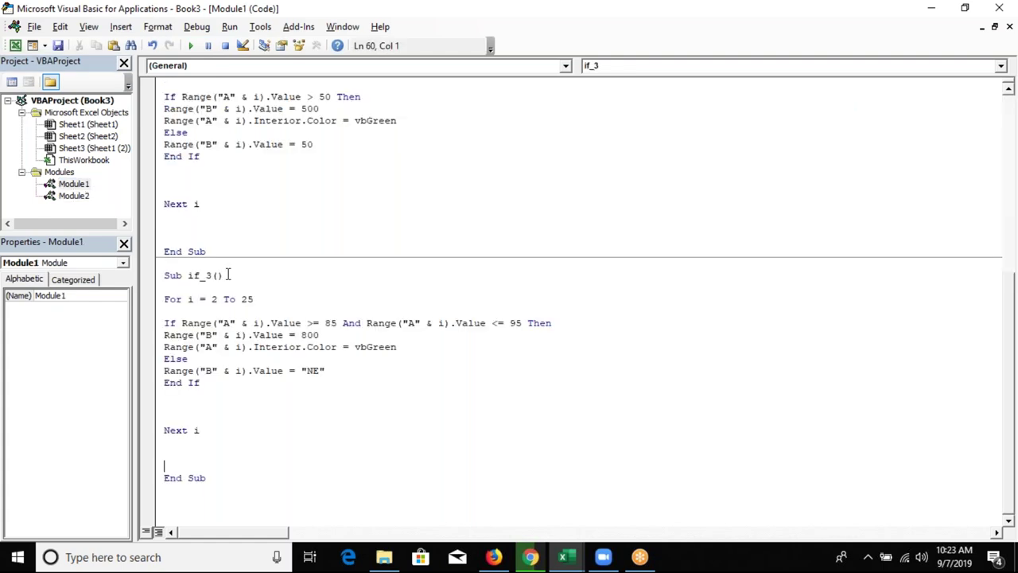
click(177, 444)
text(rr)
click(221, 502)
key(alt+F11)
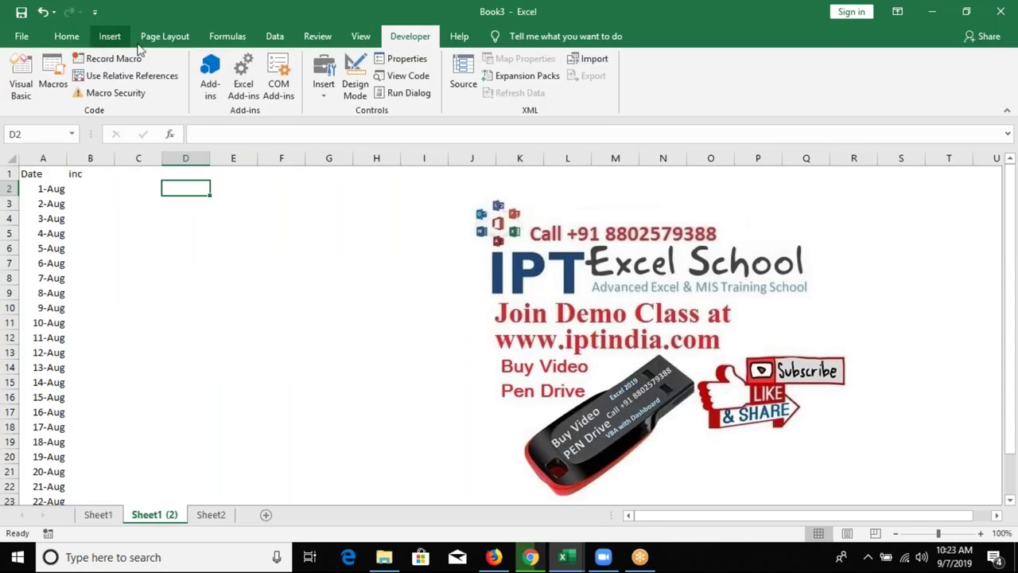
Run the rr macro, widen column A, and format its dates as d-mmm-yy (1-Aug-19)
click(52, 80)
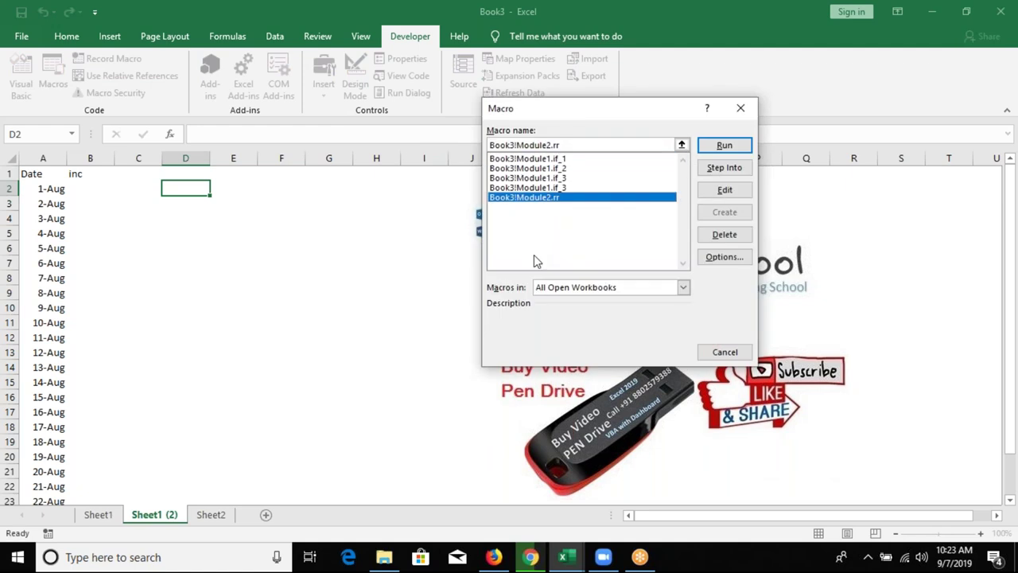
key(Return)
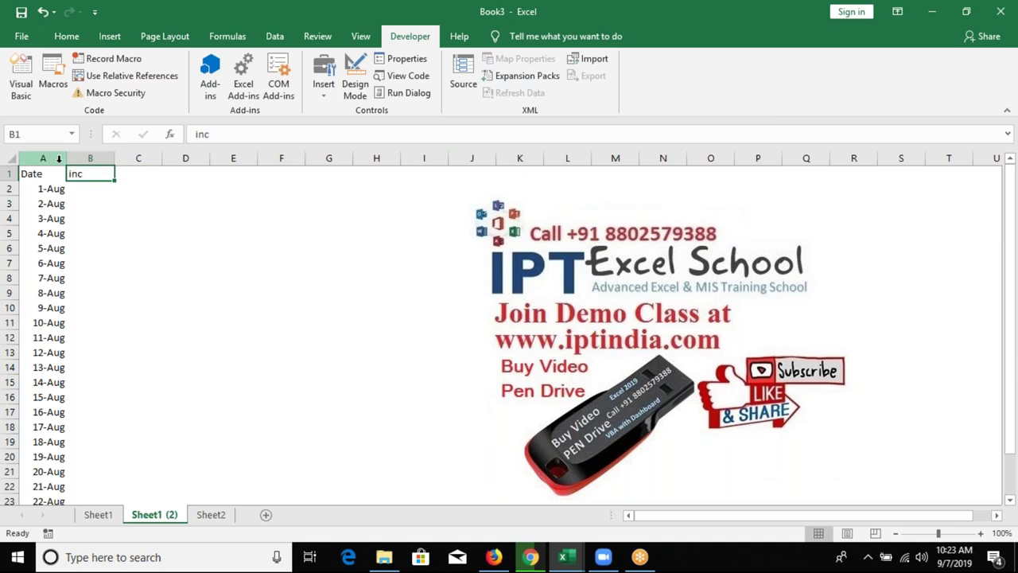
drag(67, 160, 86, 160)
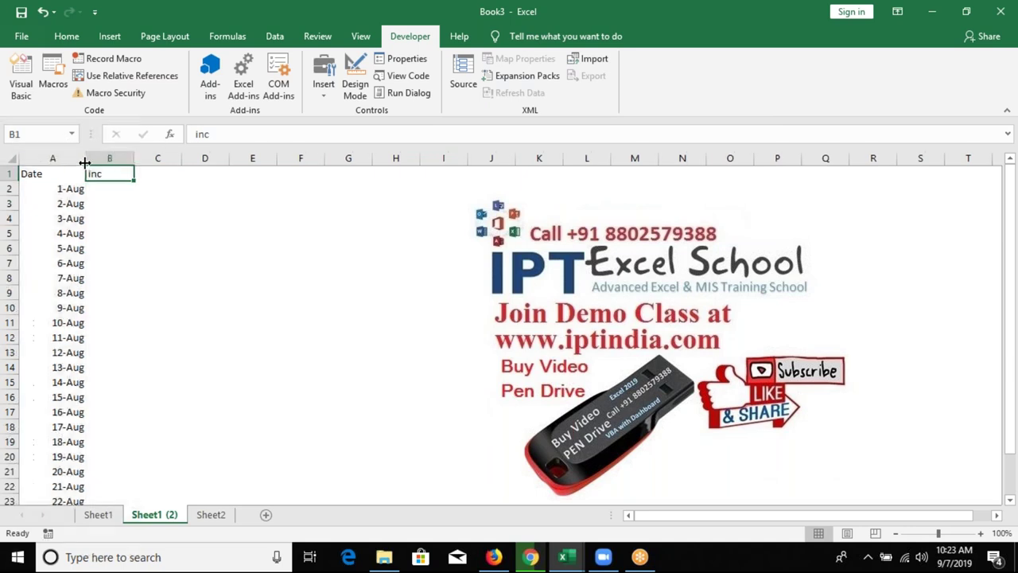
click(70, 154)
key(ctrl+shift+3)
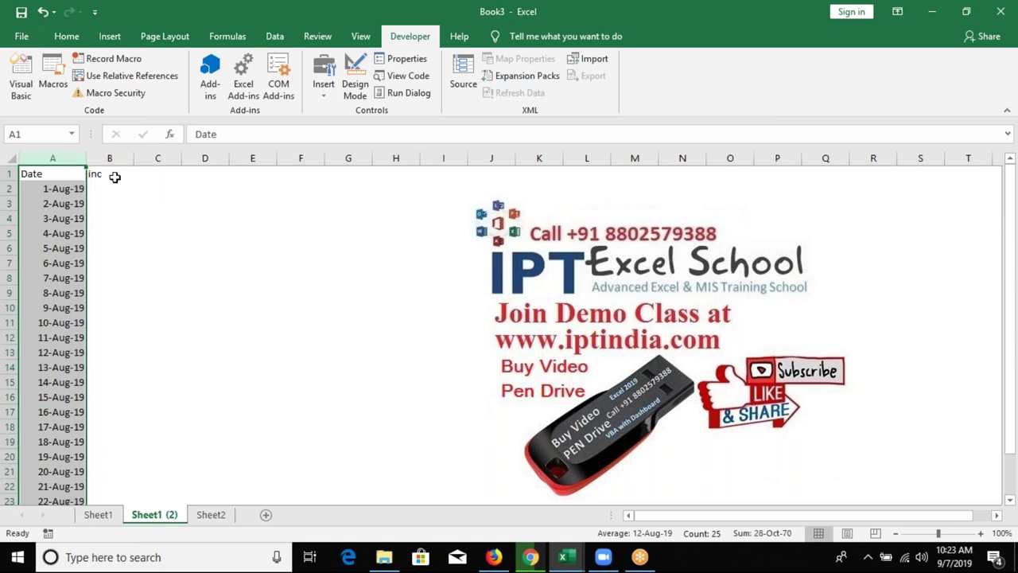
click(114, 177)
Type Weekend in B1 and rename the duplicate Sub if_3 to if_4
text(Wee)
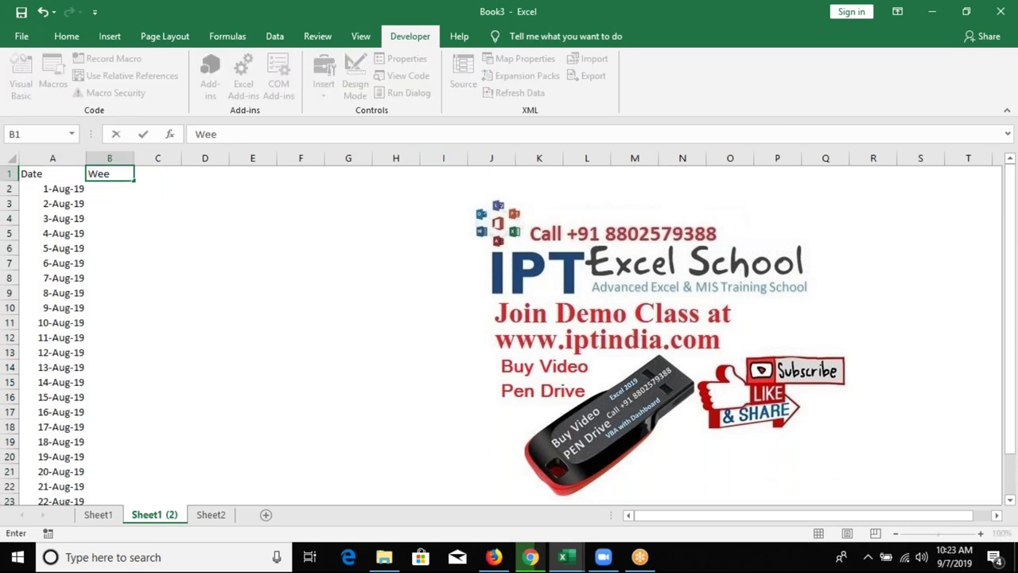
text(kend)
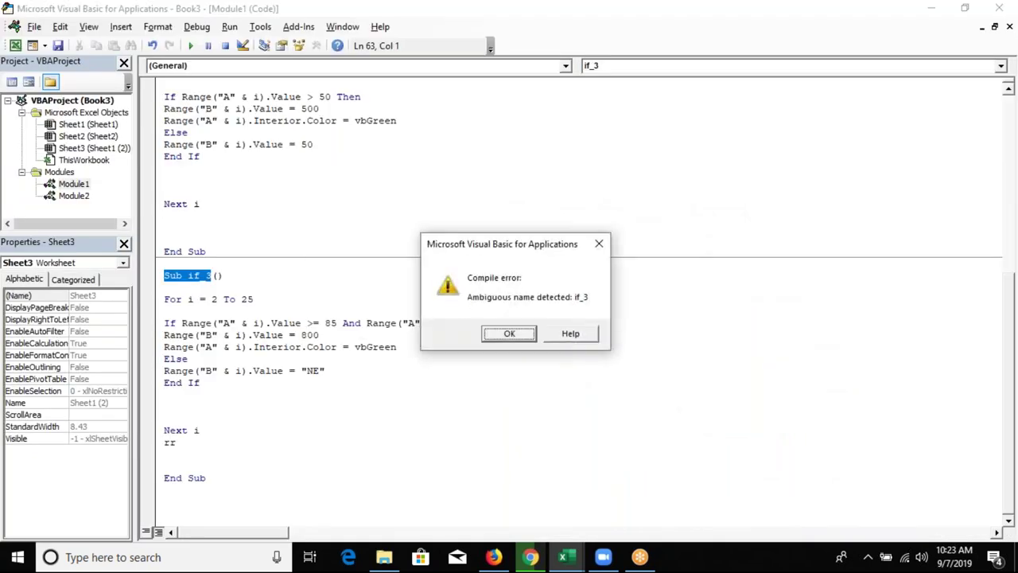
scroll(209, 273, up, 3)
scroll(209, 273, up, 1)
click(213, 419)
key(BackSpace)
text(4)
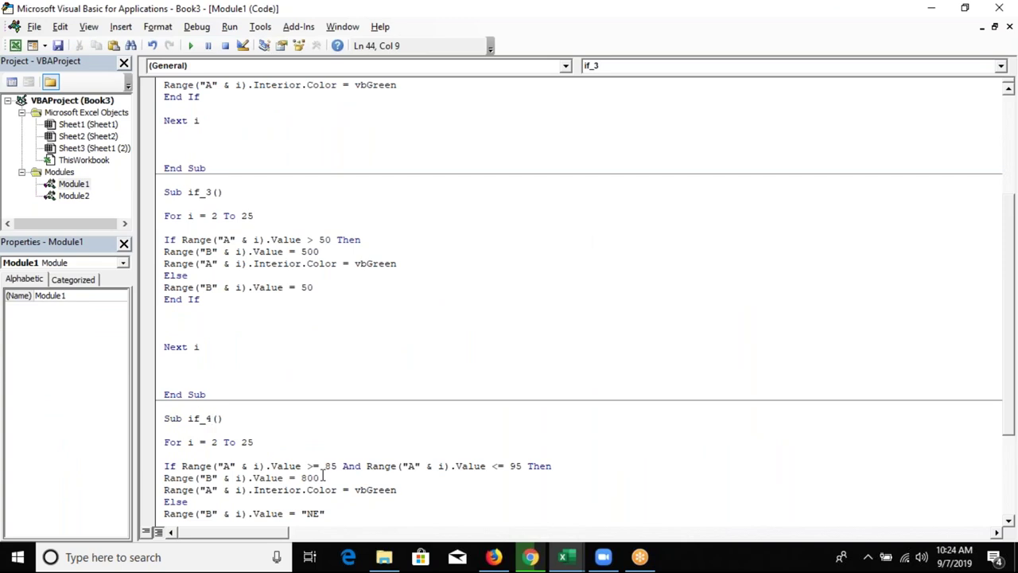
click(366, 445)
scroll(366, 445, down, 2)
scroll(366, 445, down, 2)
click(227, 503)
key(alt+F11)
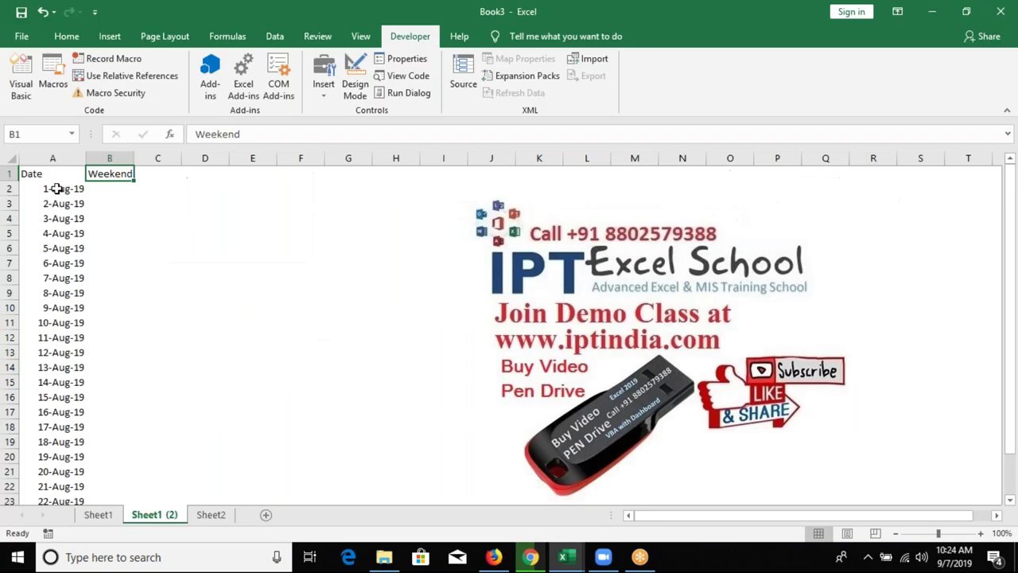
click(77, 188)
Change the B1 header from Weekend to Days
click(118, 188)
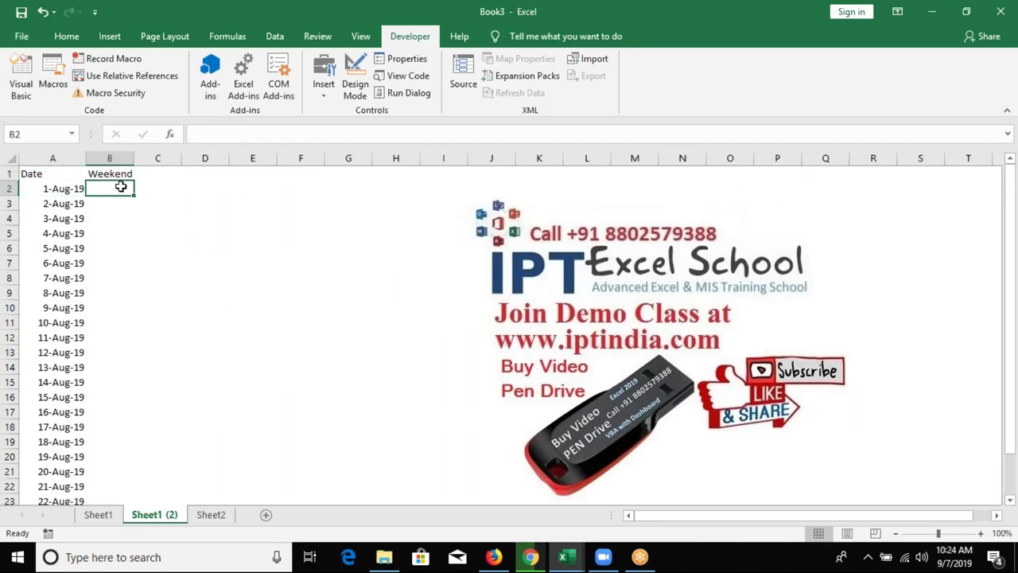
click(119, 173)
key(F2)
key(BackSpace)
key(BackSpace)
key(BackSpace)
text(Days)
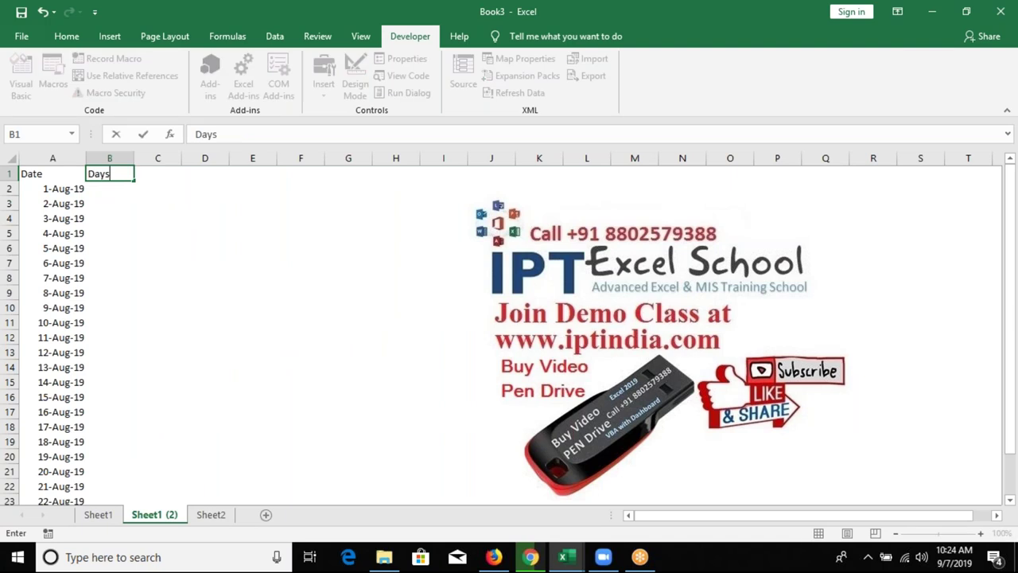
key(Return)
Enter the note 'Fri - Sat - Weekend' in D2
key(Right)
key(Right)
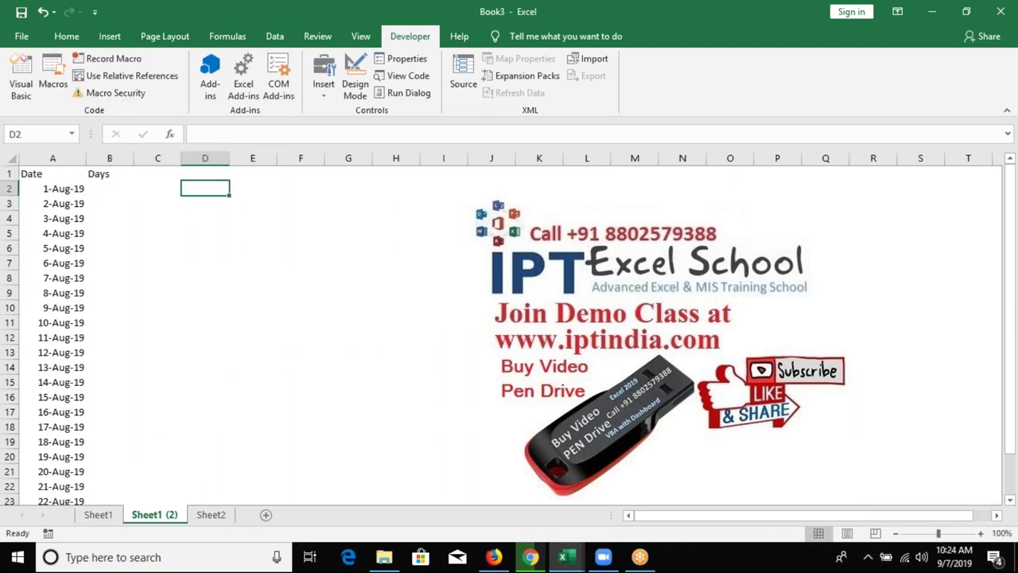
text(FRi)
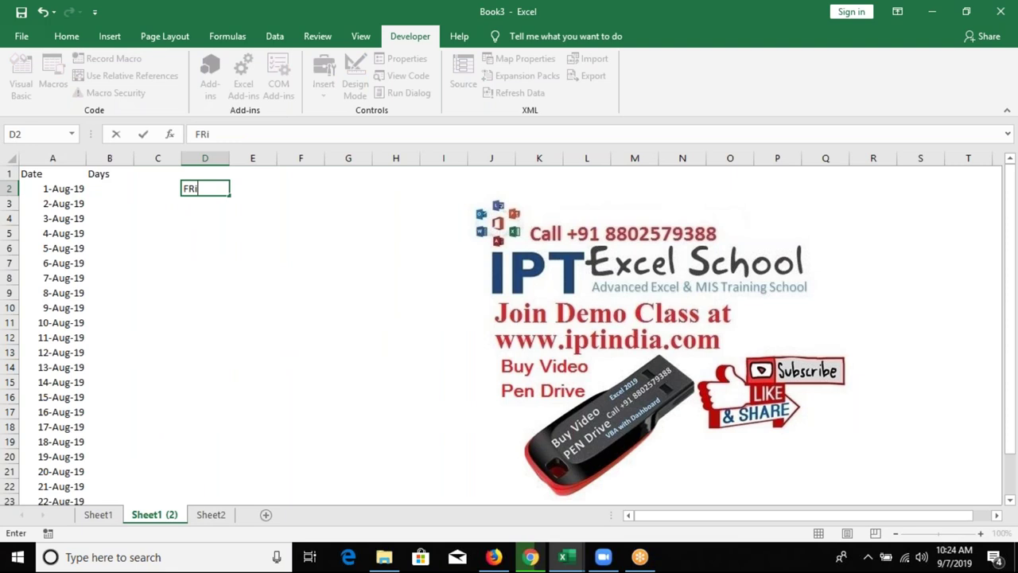
key(BackSpace)
key(BackSpace)
text(ri - SAt )
text(-)
text( Wee)
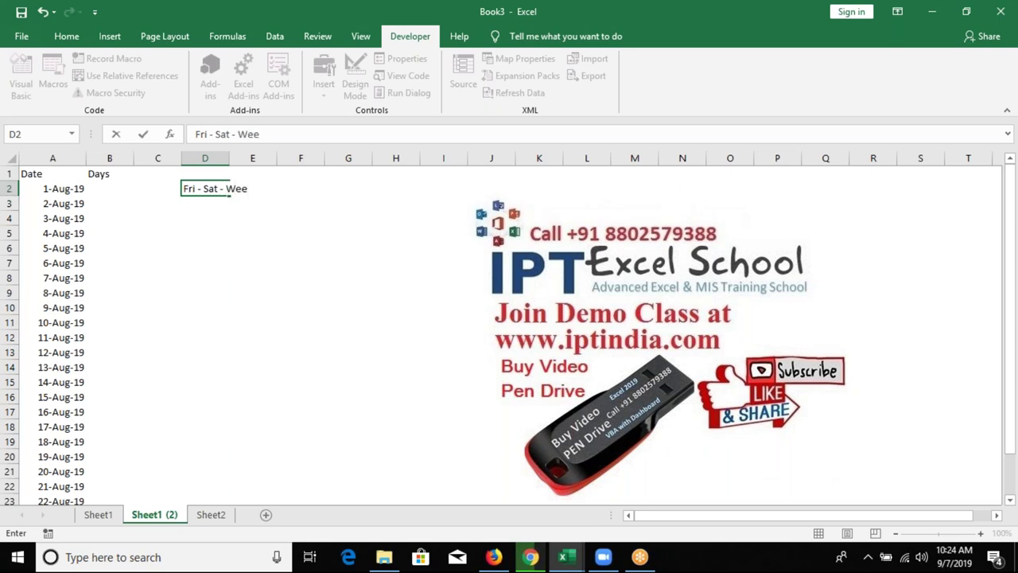
text(kend ,W)
key(BackSpace)
key(BackSpace)
key(Return)
Enter 'weekday' in D3 and move back to cell B2
text(weekday)
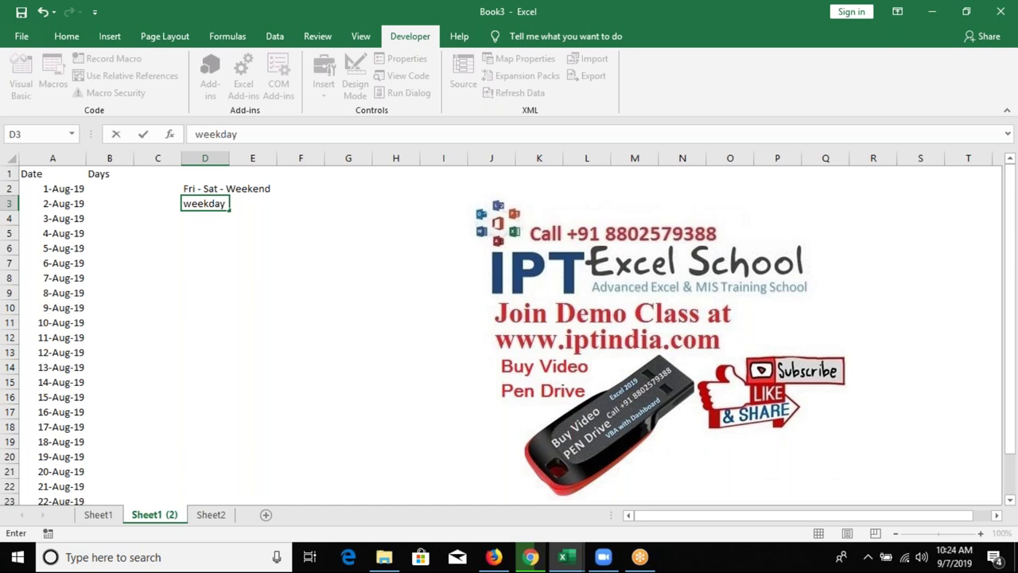
key(Return)
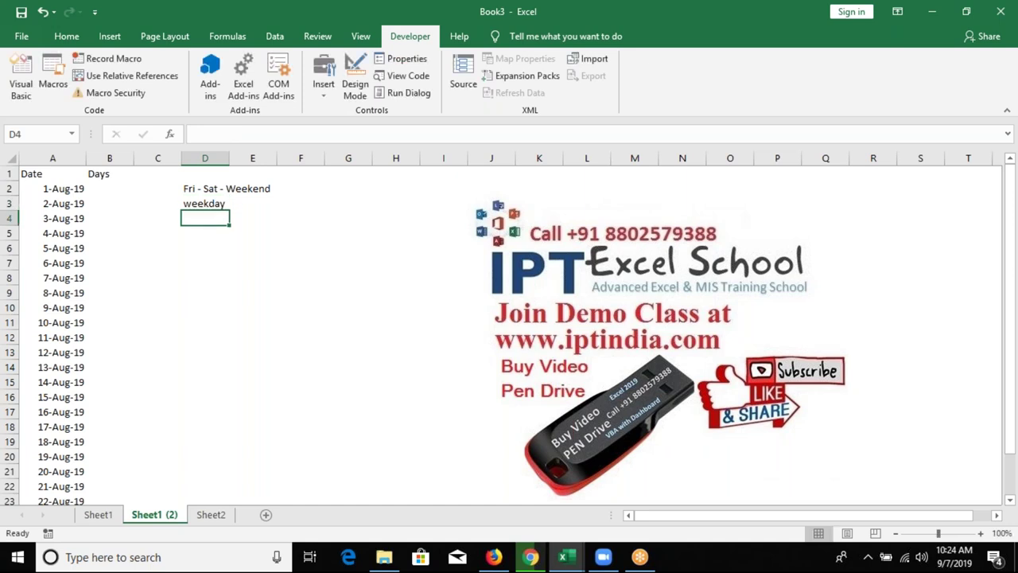
key(Up)
key(Up)
key(Left)
key(Left)
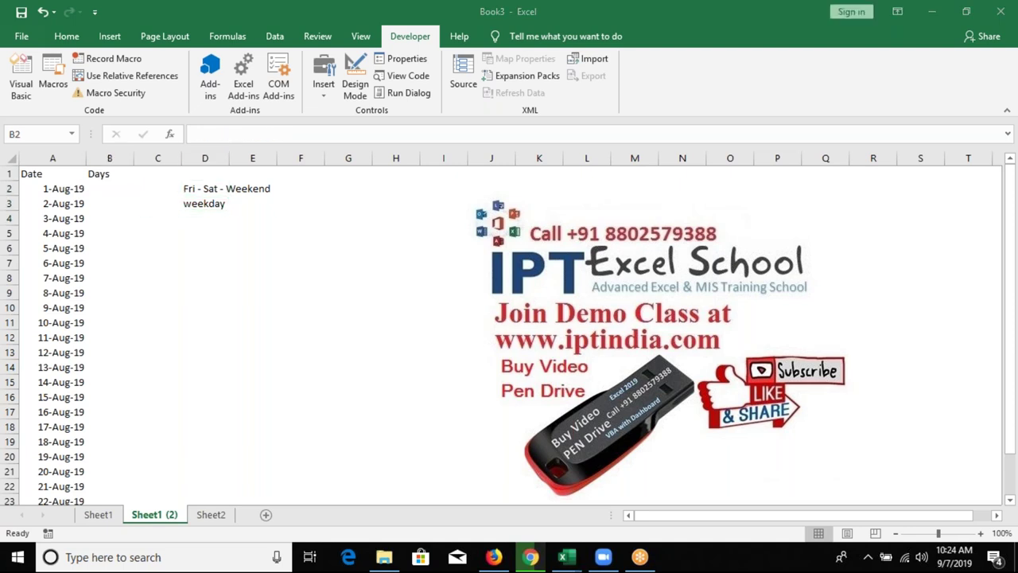
key(alt+F11)
Add a new Sub if_5() with its End Sub below if_4 in Module1
scroll(216, 509, down, 1)
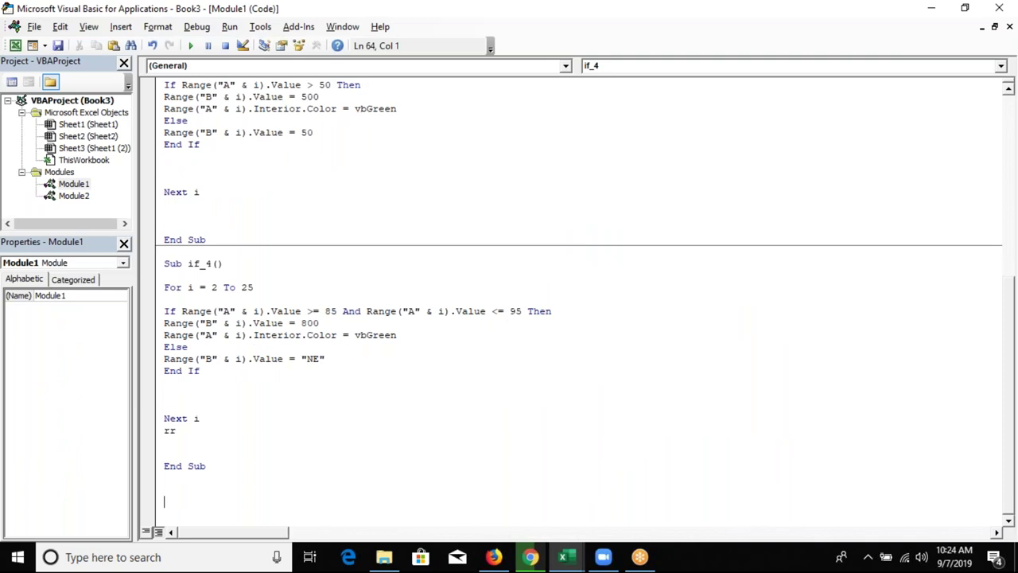
scroll(216, 509, down, 1)
text(sub if)
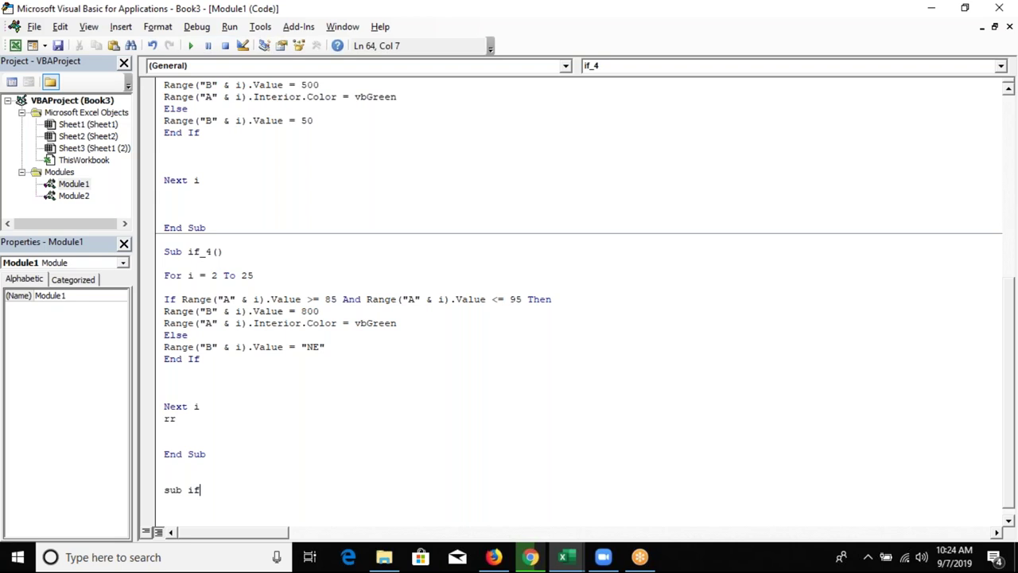
text(_5())
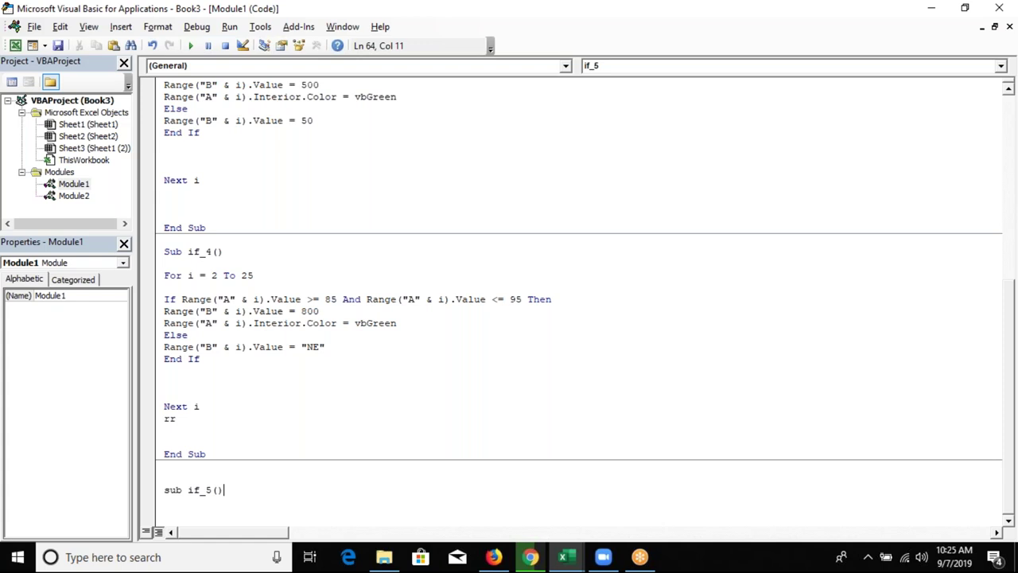
key(Return)
Start the if_5 loop line with 'for i = 2 to'
scroll(348, 451, down, 1)
key(Return)
key(Return)
key(Return)
scroll(204, 443, down, 2)
click(199, 439)
text(for i = )
text(2 ti)
key(BackSpace)
text(o)
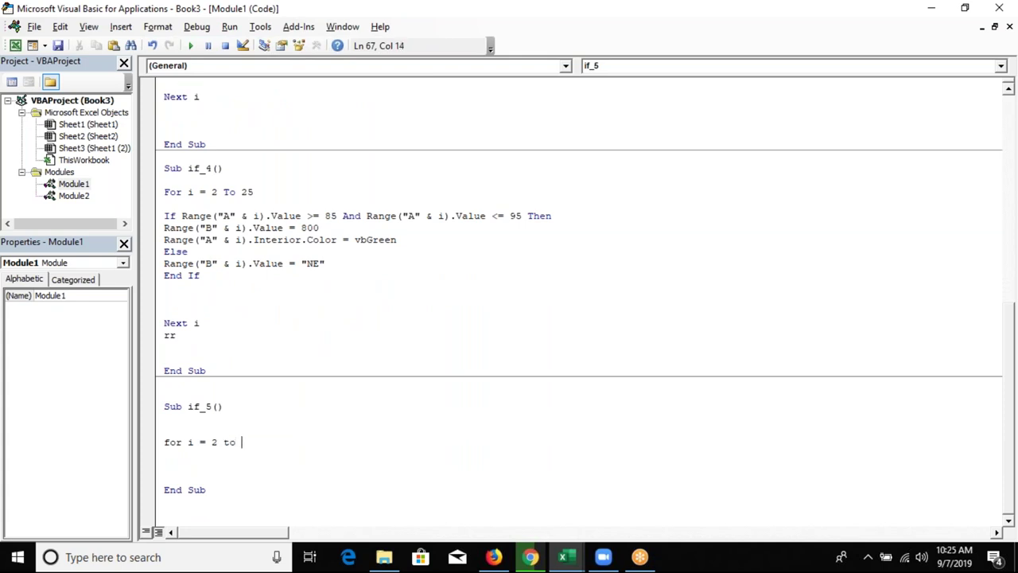
key(alt+Tab)
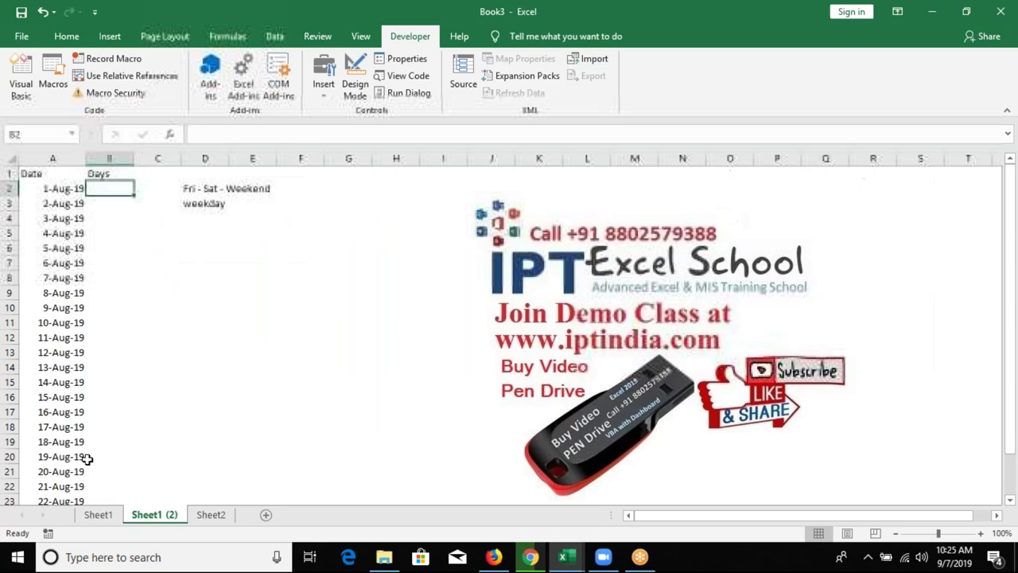
Confirm the dates end at 24-Aug-19 in row 25, and close the if_5 loop with Next i
click(36, 427)
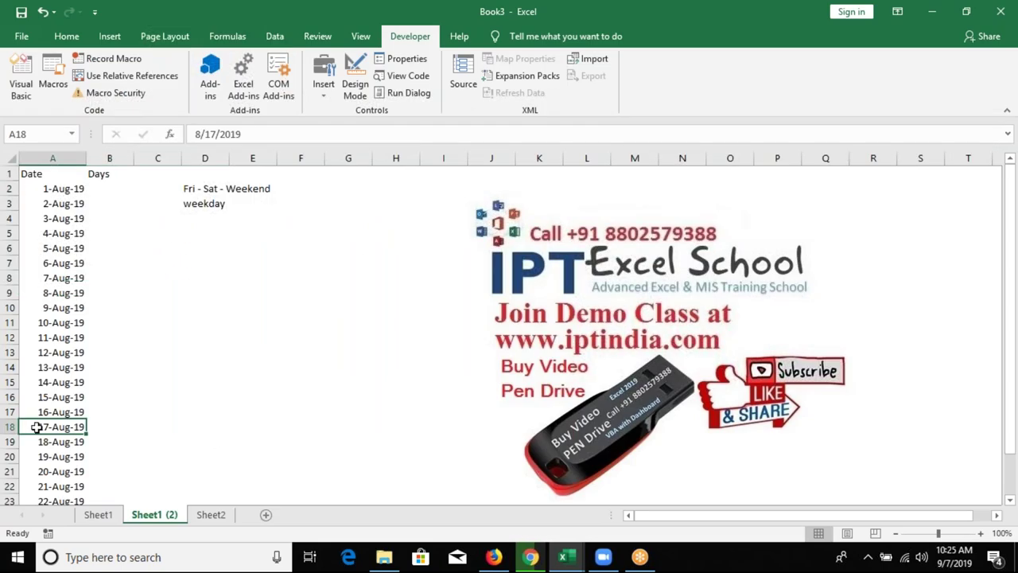
key(Down)
key(Down)
key(Down)
key(alt+F11)
text(next i)
key(Up)
key(Return)
key(Return)
key(Up)
key(Up)
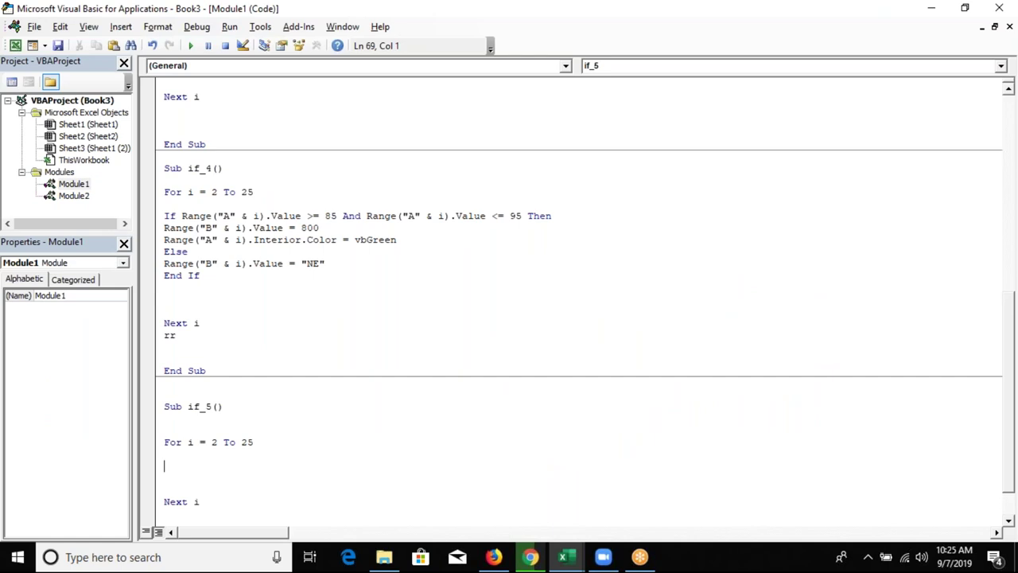
key(alt+Tab)
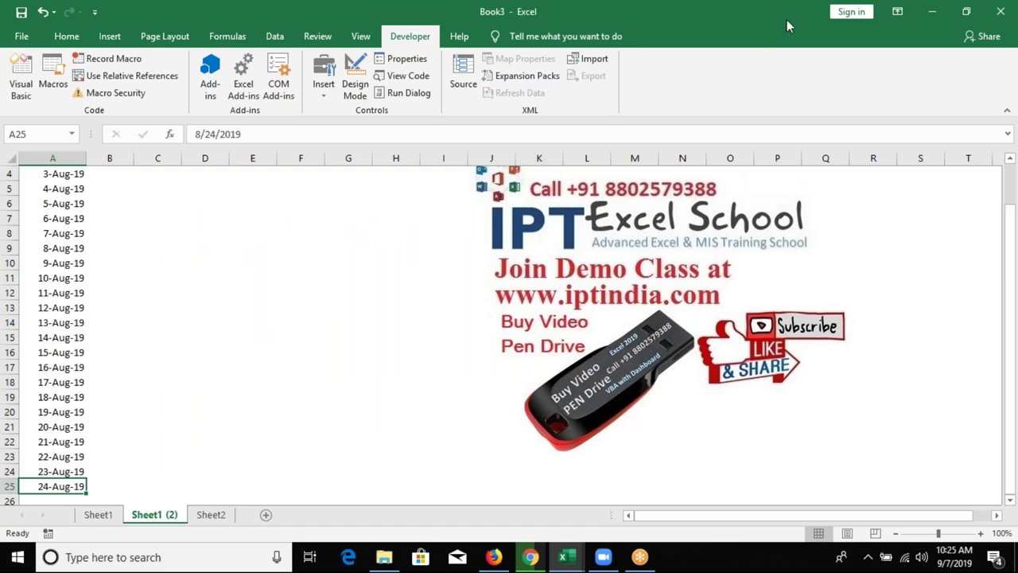
key(alt+Tab)
Scan the Aug-19 dates in column A from A2 down to row 25, then return to the VBA editor
click(130, 186)
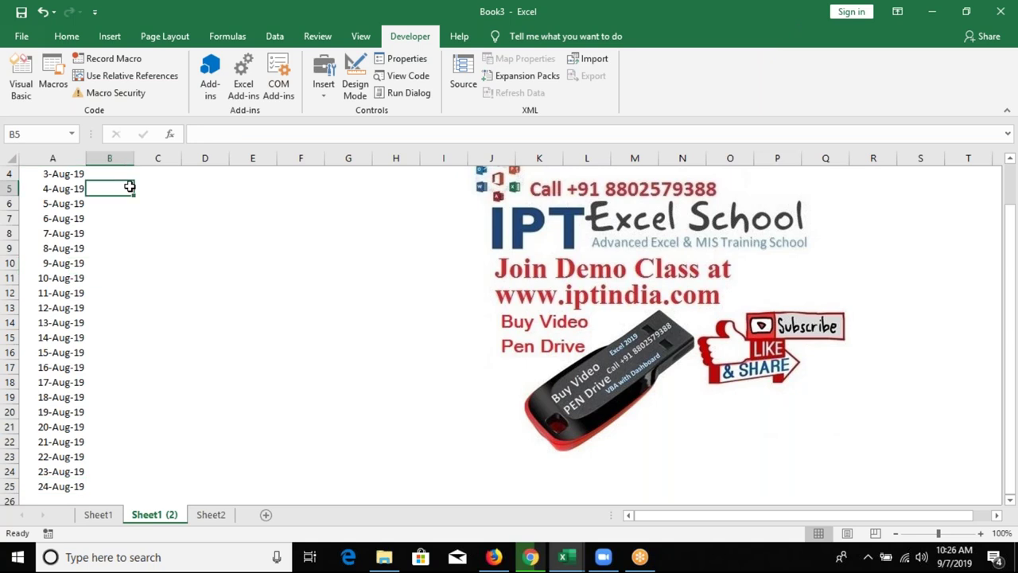
key(ctrl+Up)
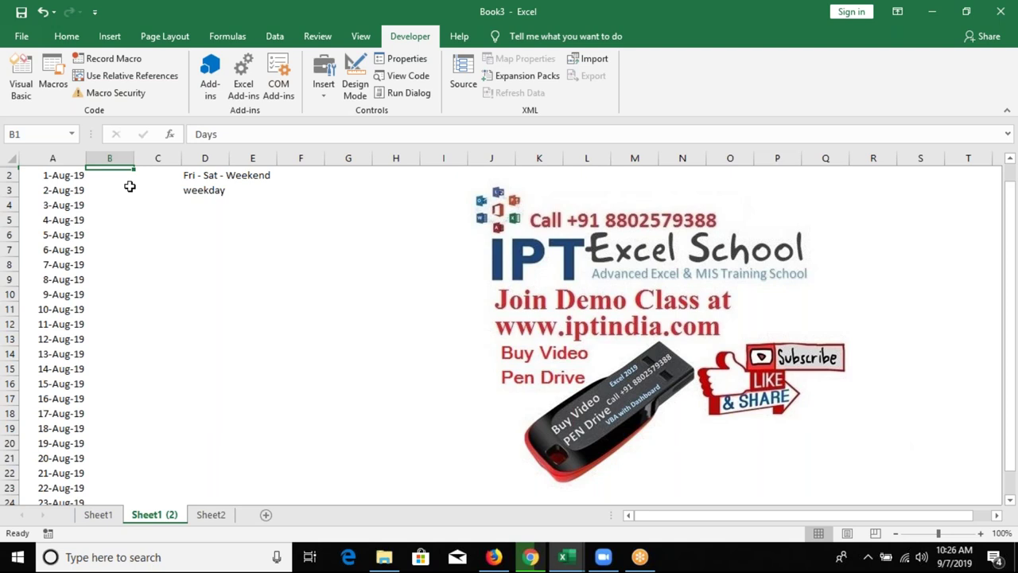
scroll(130, 187, up, 1)
key(Down)
key(Down)
key(Left)
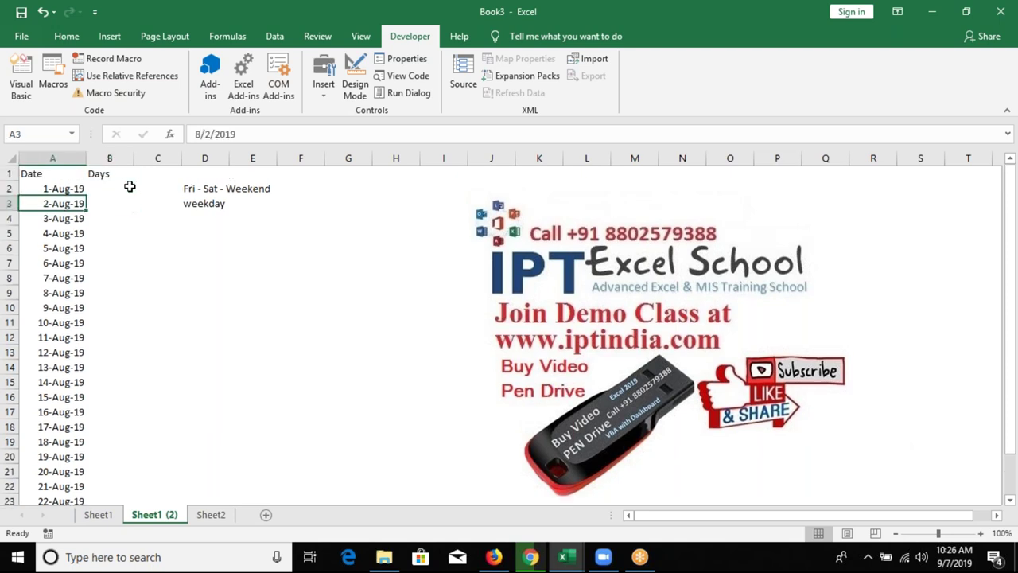
key(ctrl+Down)
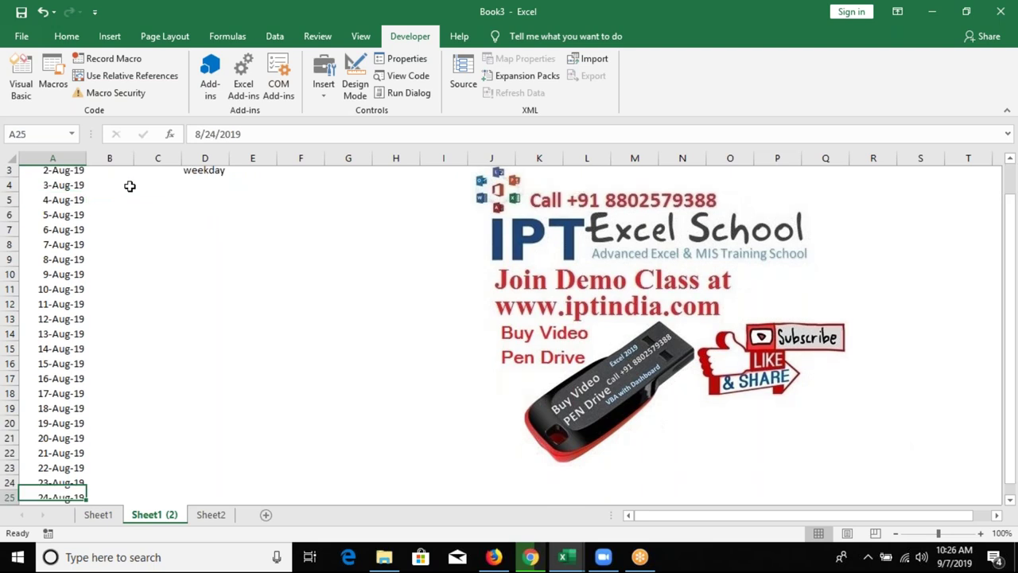
key(ctrl+Up)
key(Down)
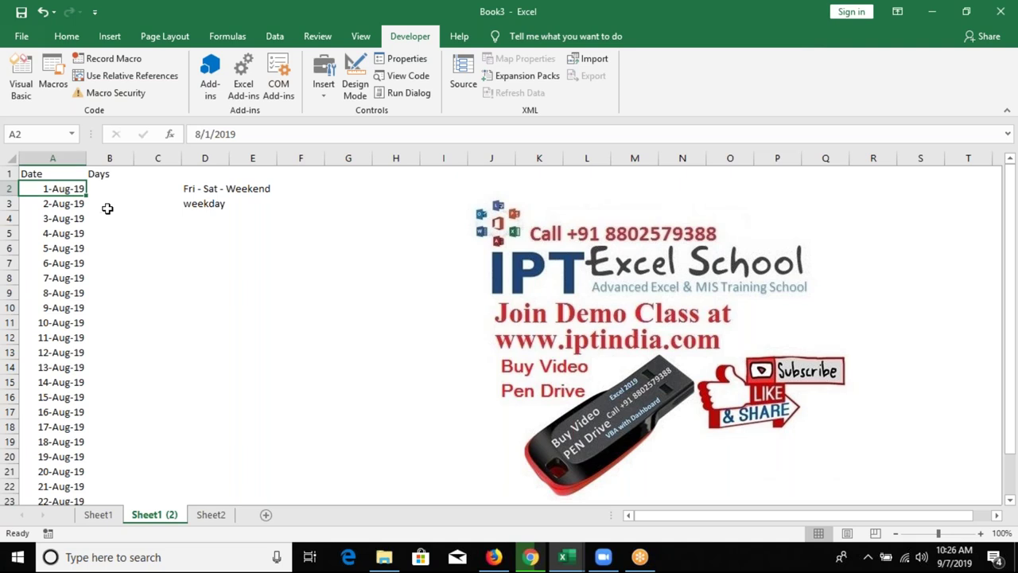
key(alt+F11)
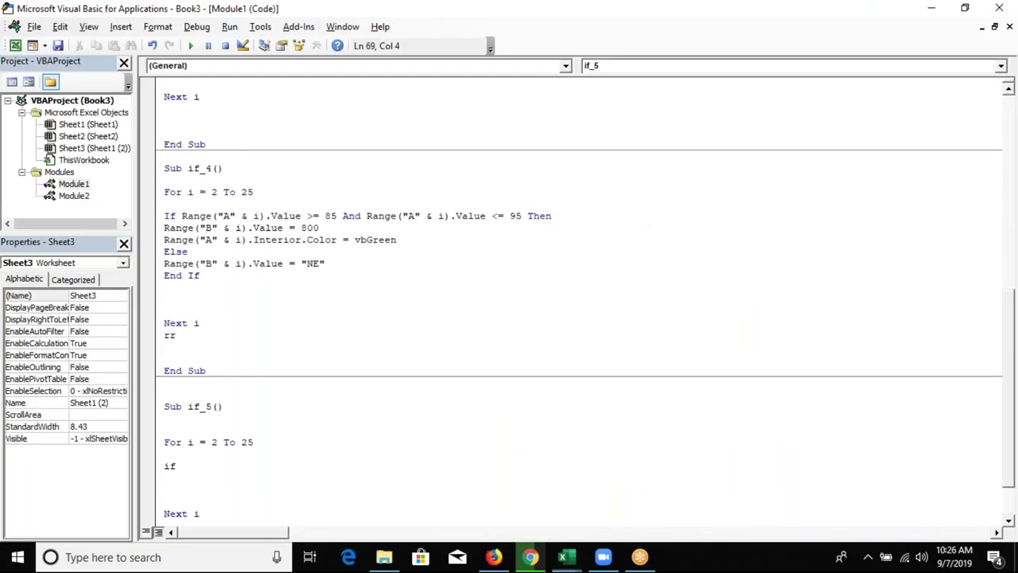
Write the first condition Format(Range("A" & i).Value,"DDD")="Fri" followed by Or
text(foe)
key(BackSpace)
text(r)
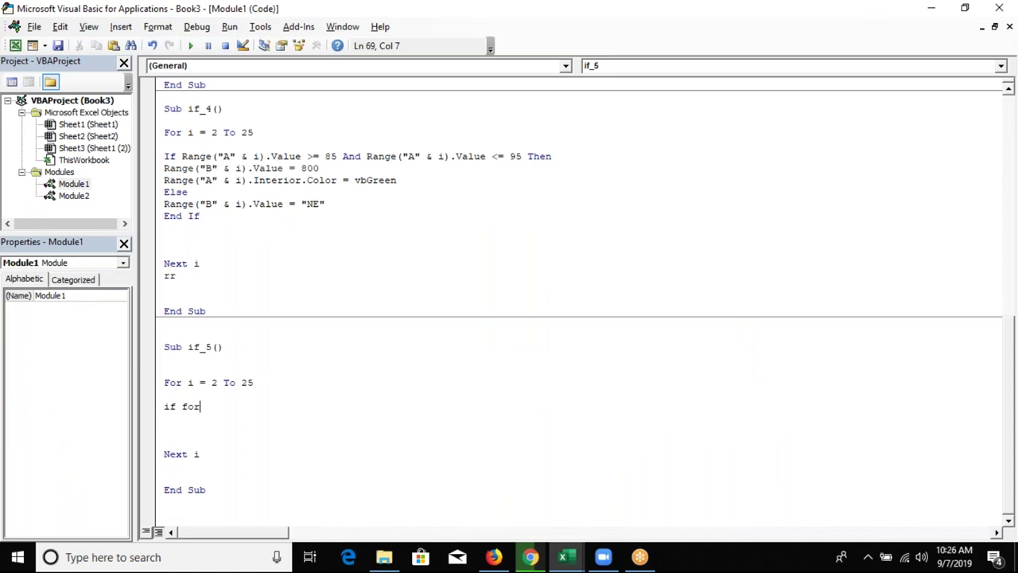
text(mat)
text((range()
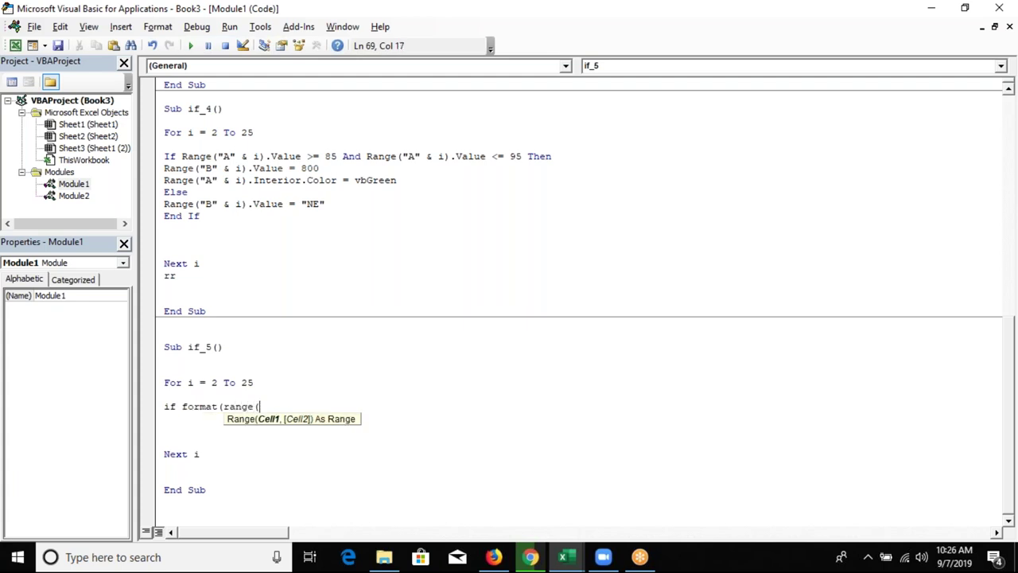
text("A" & i))
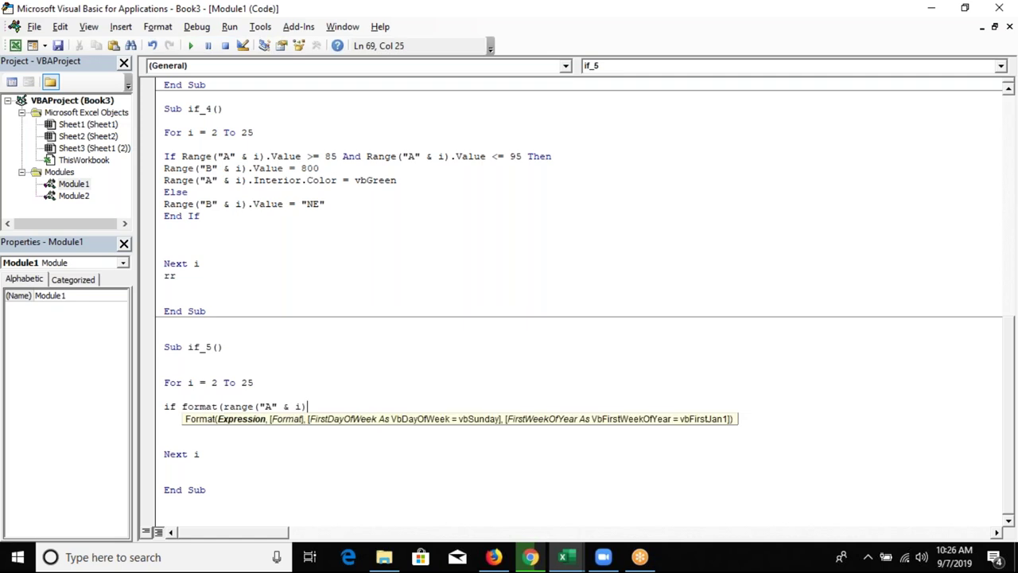
text(.v)
key(Tab)
text(,"DDD")=)
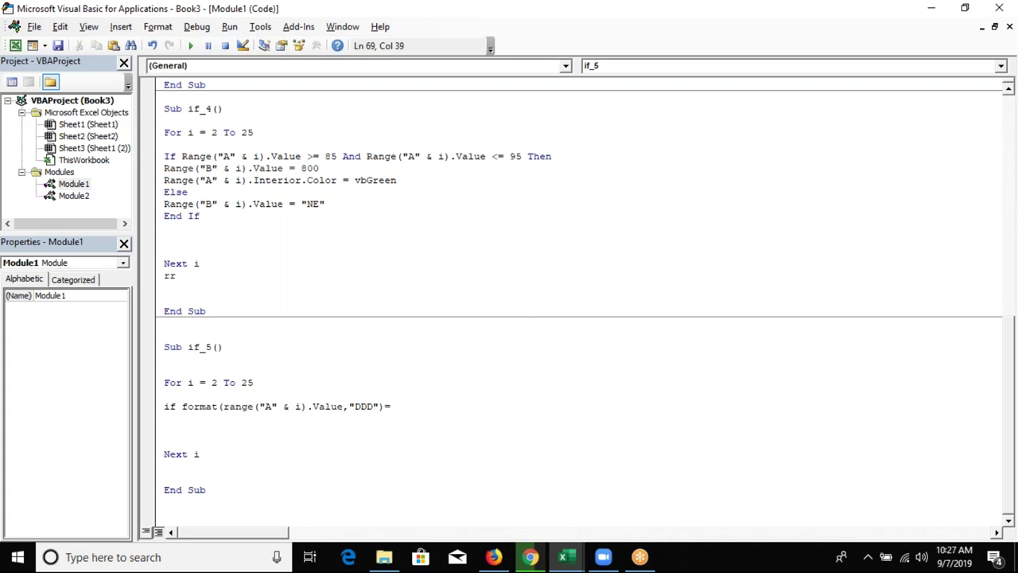
text("Fri)
text(" )
text(and)
key(BackSpace)
key(BackSpace)
key(BackSpace)
key(BackSpace)
text(or)
Duplicate the weekday comparison after Or and change its day to "Sat"
drag(182, 407, 422, 407)
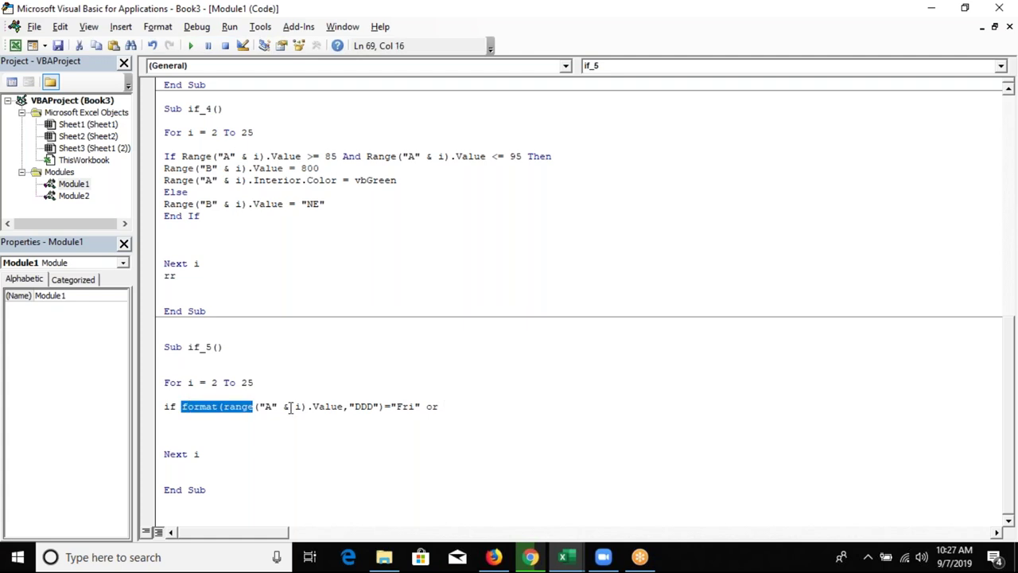
key(ctrl+c)
click(444, 406)
key(ctrl+v)
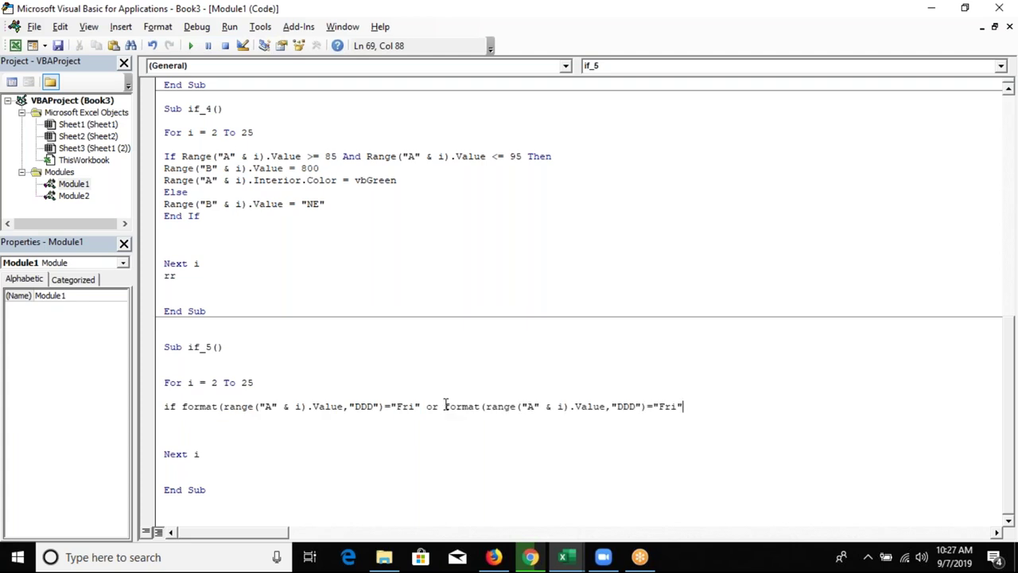
double_click(664, 406)
text(Sat)
Close the If line with Then and begin the Range("B" & i).Value assignment
key(Return)
key(Return)
text(then)
key(Return)
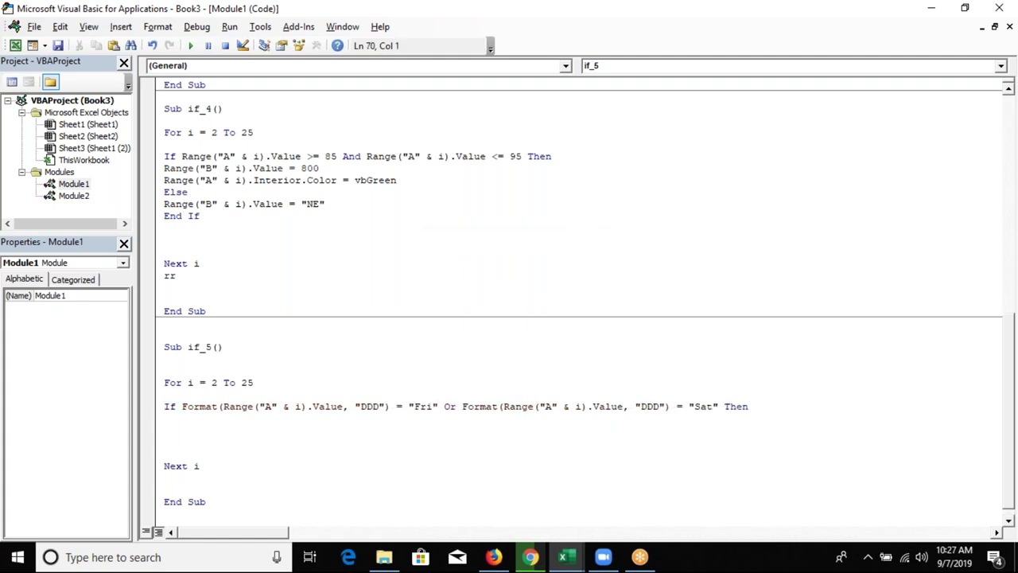
text(range)
text(("B" & i))
text(.v)
Complete the Then branch as Range("B" & i).Value = "Weekend"
key(Down)
key(Tab)
text(=")
text(W)
key(BackSpace)
text(Weekend")
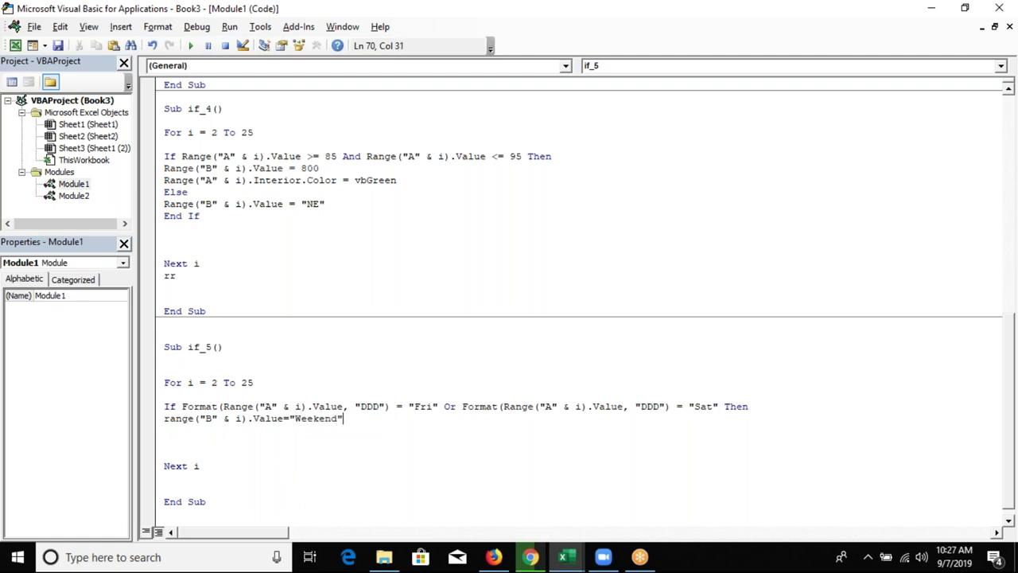
key(Return)
Add an Else branch holding a copy of the Weekend assignment, closed with End If
text(esle)
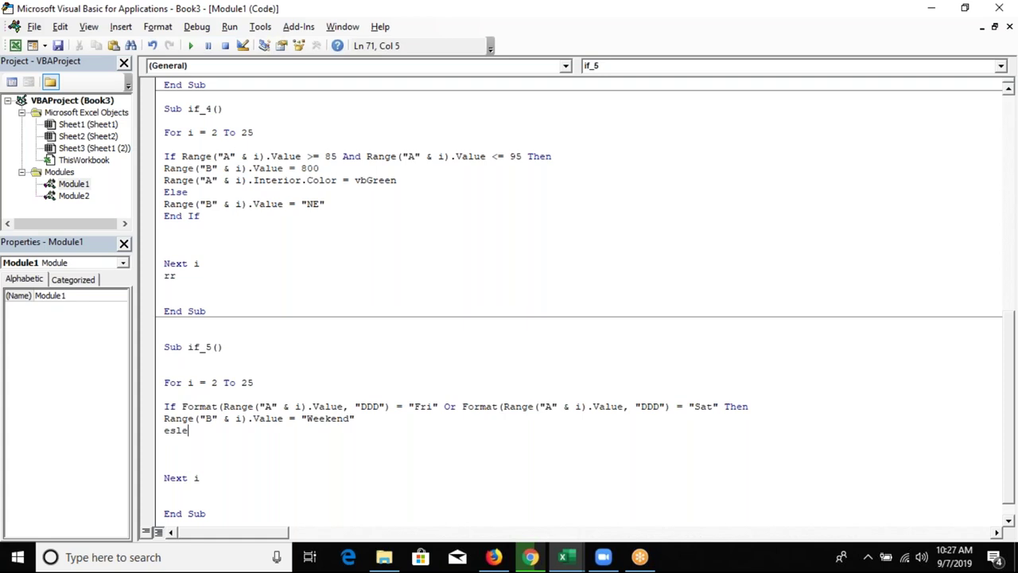
key(Return)
key(BackSpace)
key(BackSpace)
key(BackSpace)
key(BackSpace)
text(lse)
key(Return)
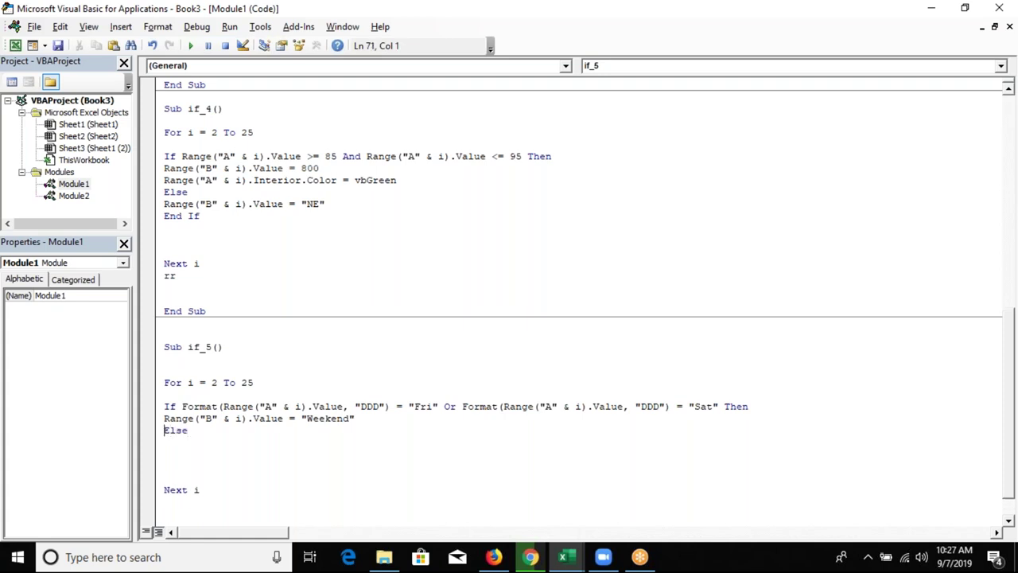
key(shift+Down)
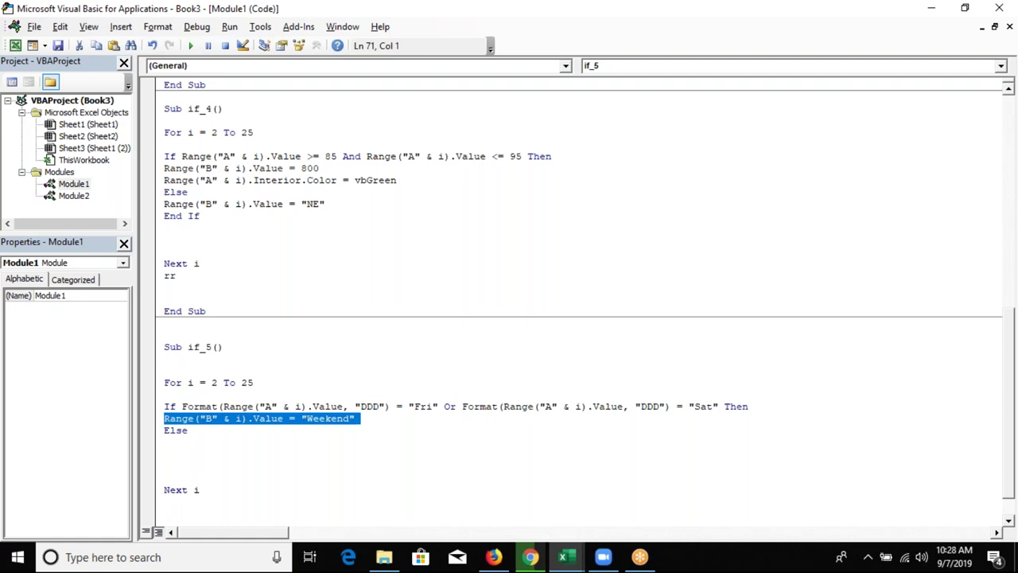
key(ctrl+c)
key(Down)
key(ctrl+v)
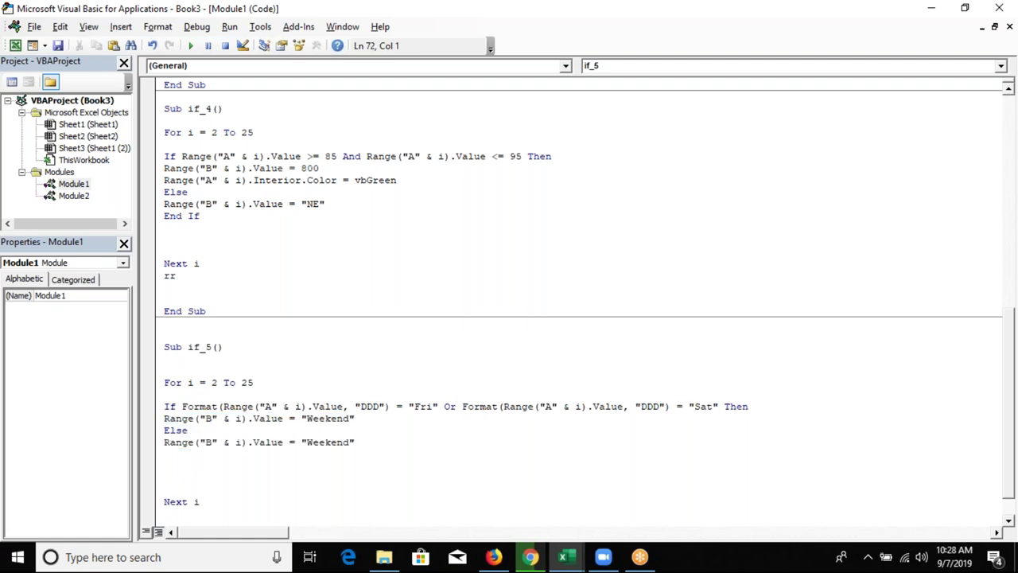
text(END)
text(If)
key(Return)
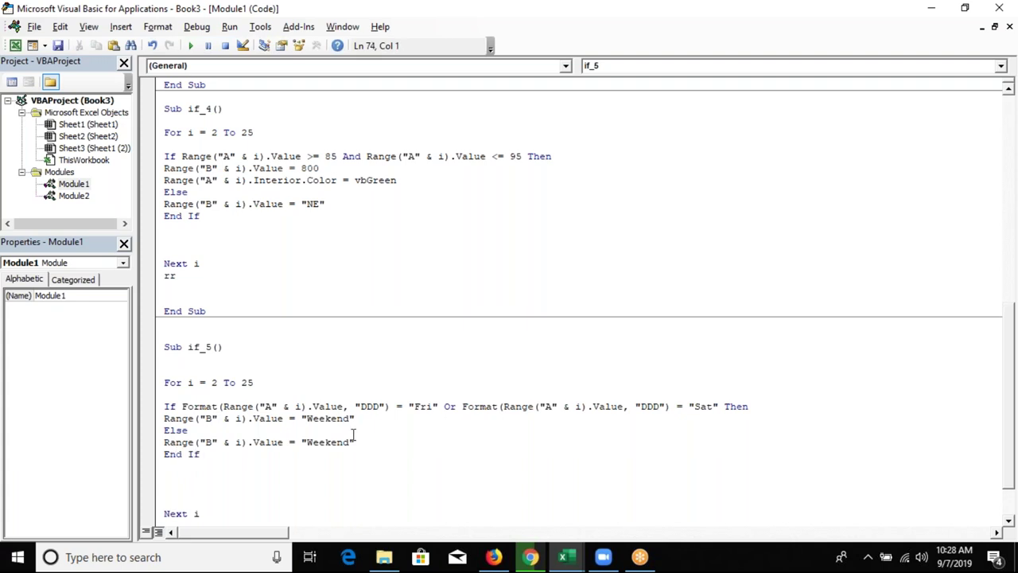
Change the Else branch's value from Weekend to "Weekday"
click(348, 442)
key(Delete)
key(BackSpace)
key(BackSpace)
text(dAY)
key(BackSpace)
key(BackSpace)
text(ay)
Run the if_5 macro from the editor
click(213, 487)
scroll(213, 487, down, 2)
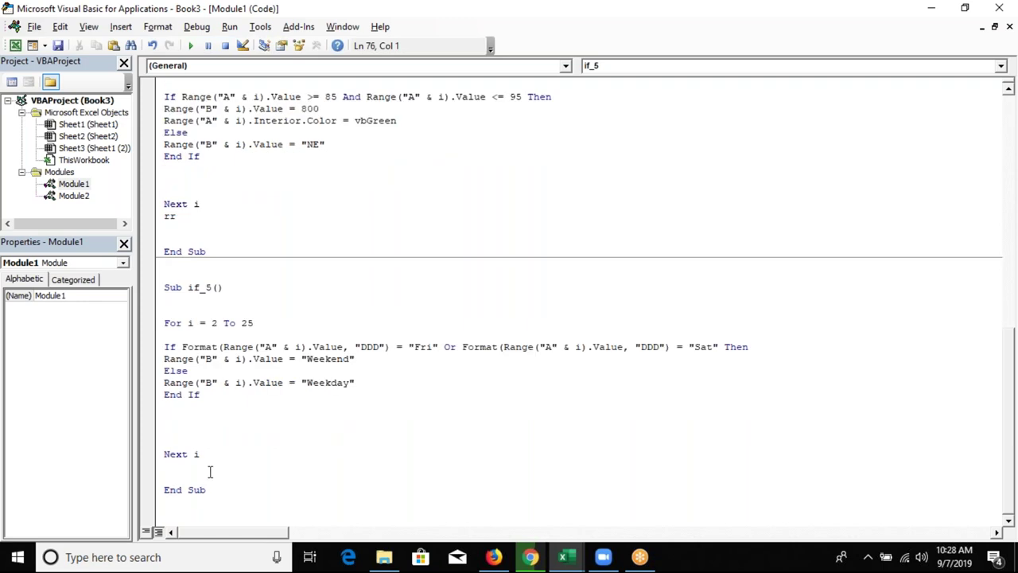
click(191, 46)
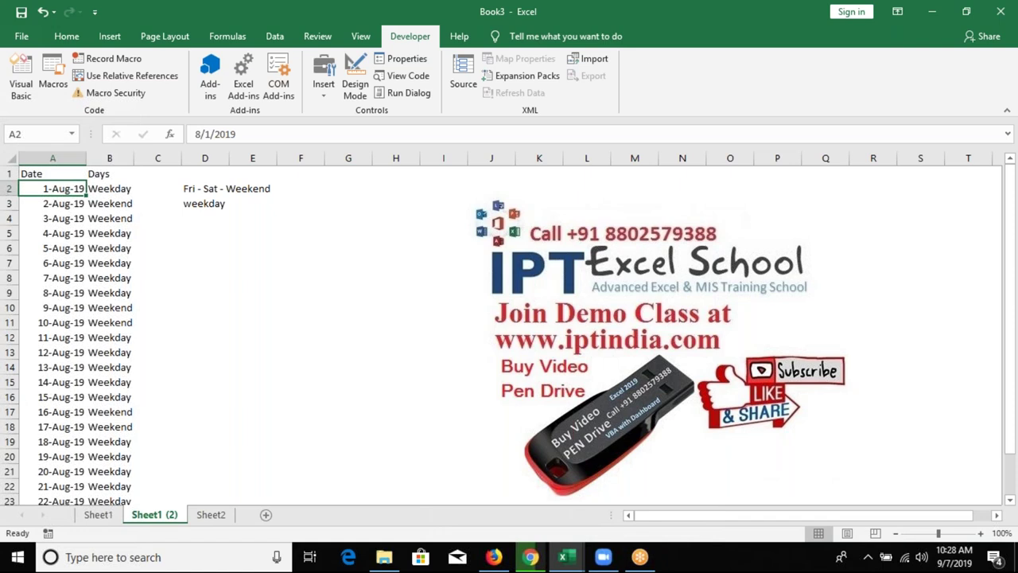
Check the "DDD" day format in if_5's condition, then return to the worksheet's Days column
key(alt+F11)
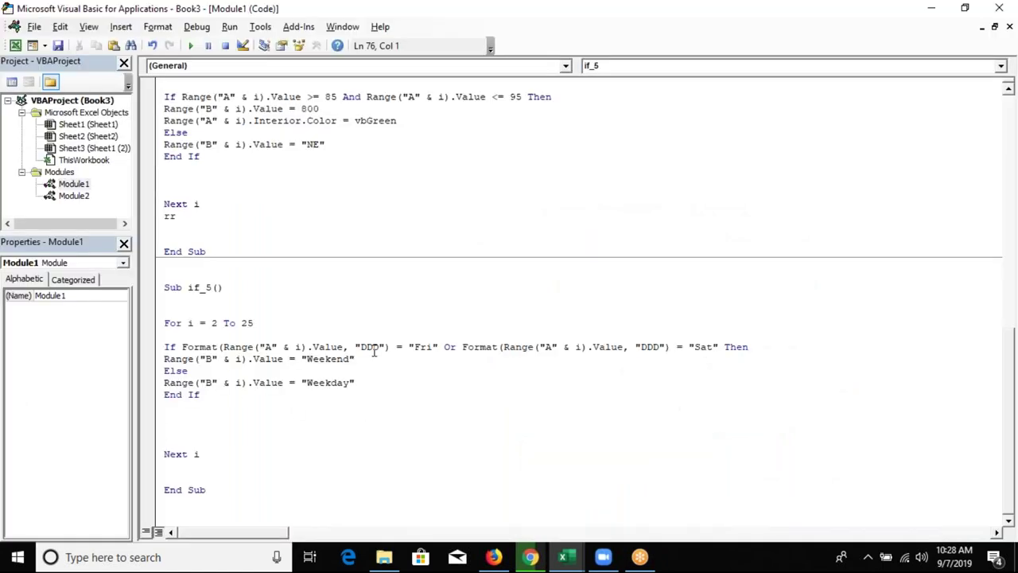
double_click(373, 347)
key(alt+F11)
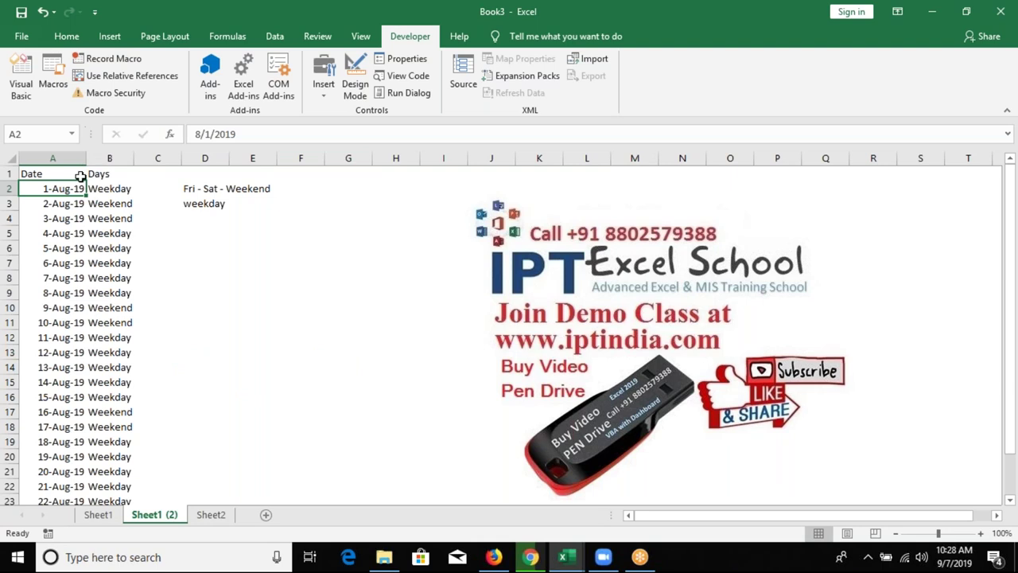
Preview cell A2 with custom formats ddd (Thu) and dd, then cancel leaving dates unchanged
right_click(70, 187)
click(232, 210)
key(ctrl+1)
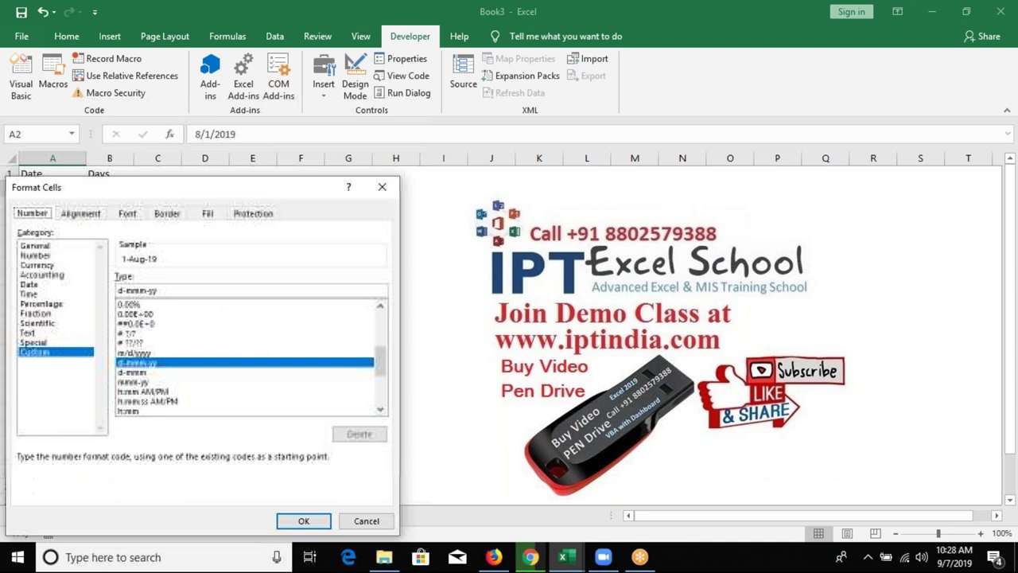
drag(158, 291, 109, 288)
text(ddd)
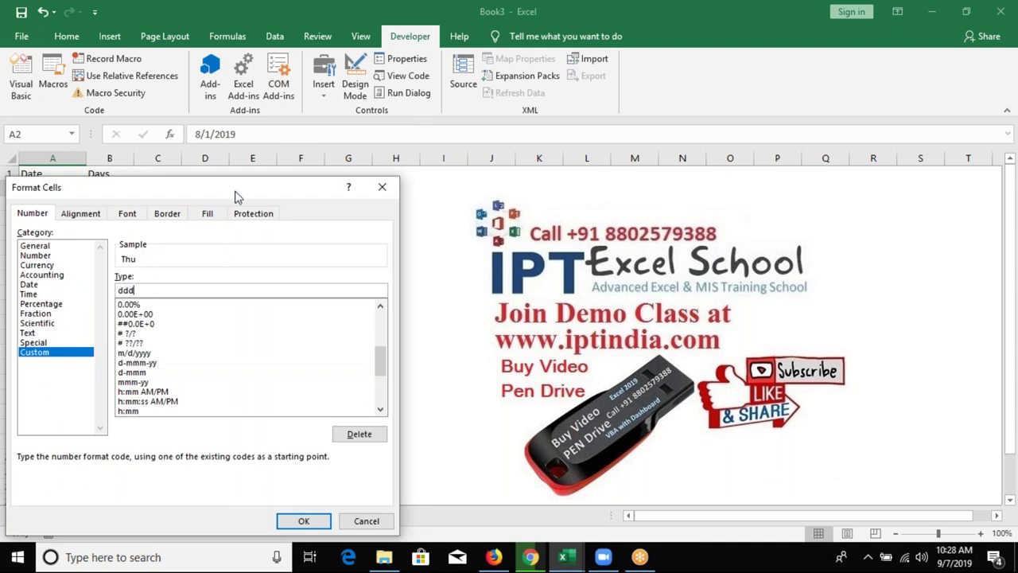
drag(235, 197, 439, 191)
key(BackSpace)
text(d)
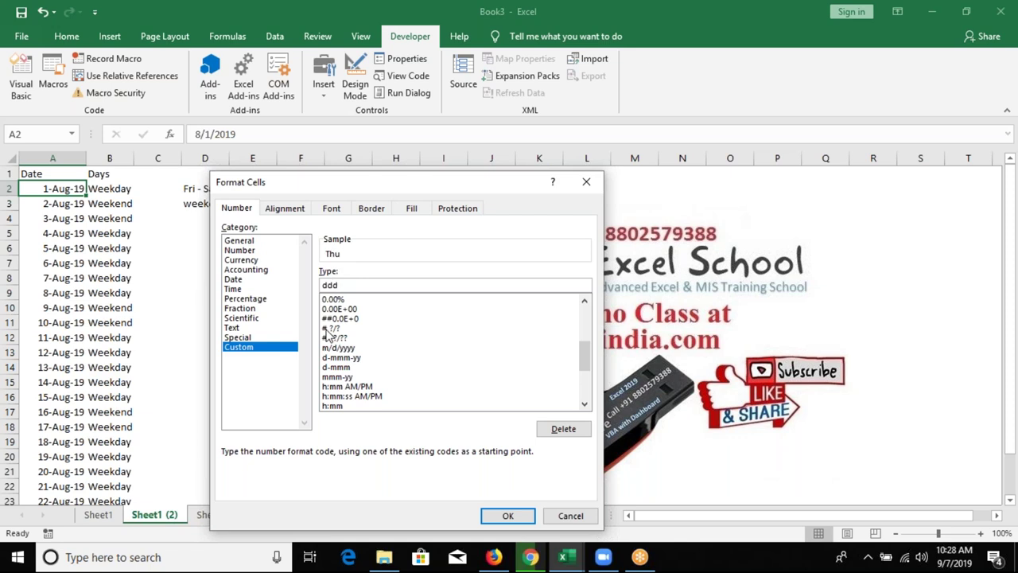
text(d)
key(Escape)
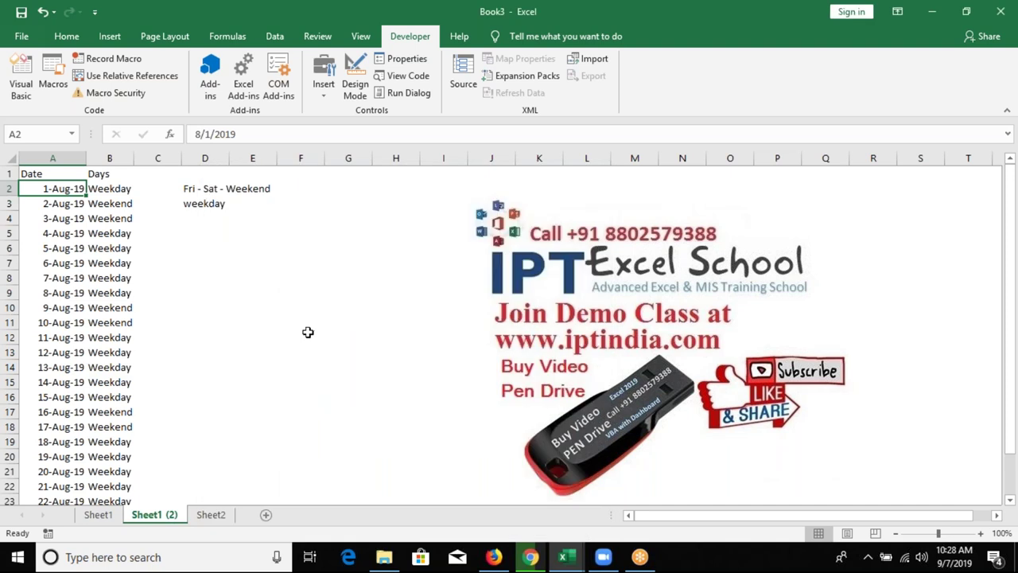
Return to the VBA editor and scroll up through Module1's macros
key(alt+F11)
scroll(307, 334, up, 3)
scroll(308, 334, up, 3)
scroll(307, 335, up, 5)
scroll(190, 136, up, 3)
click(195, 263)
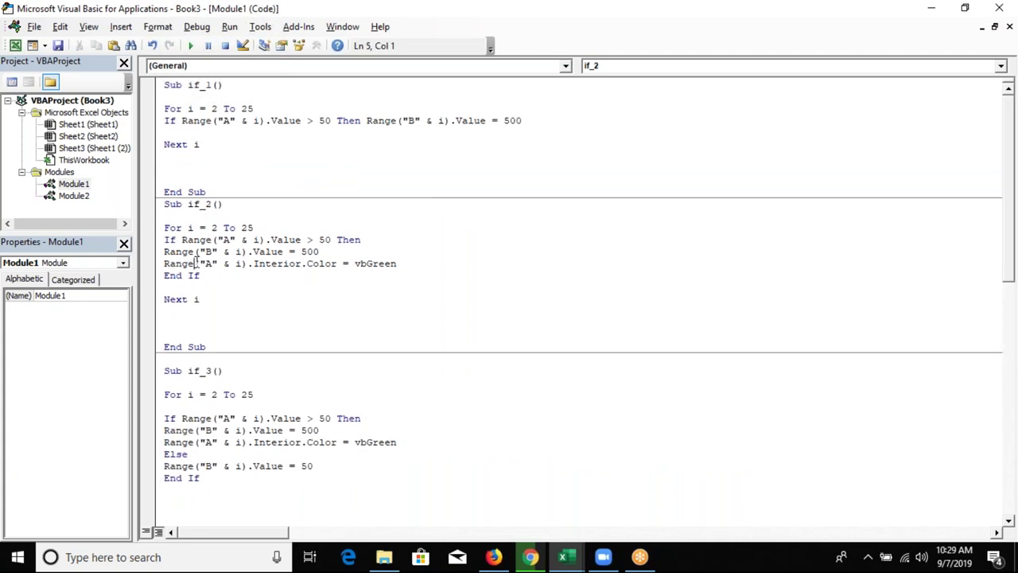
click(157, 123)
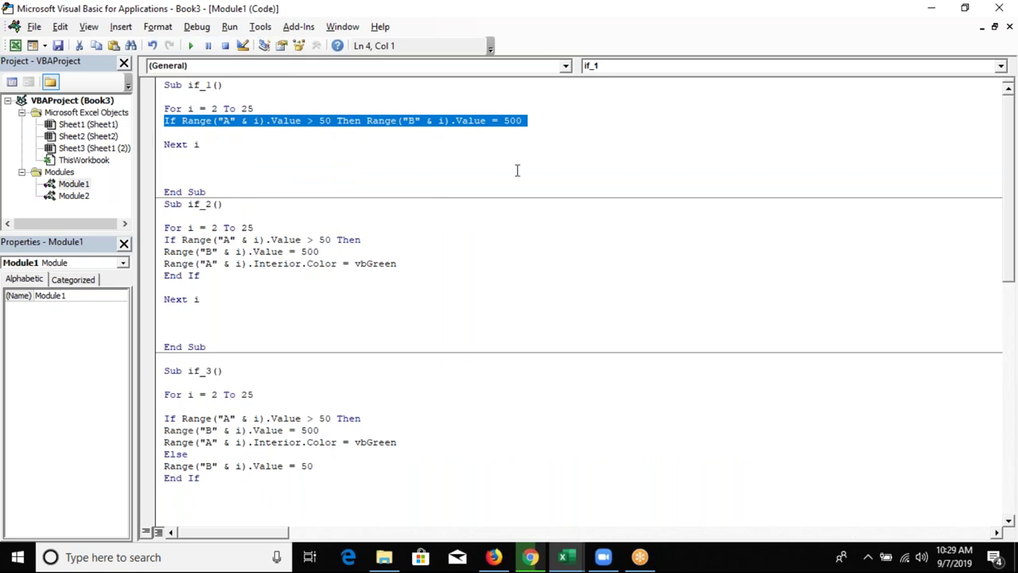
click(380, 140)
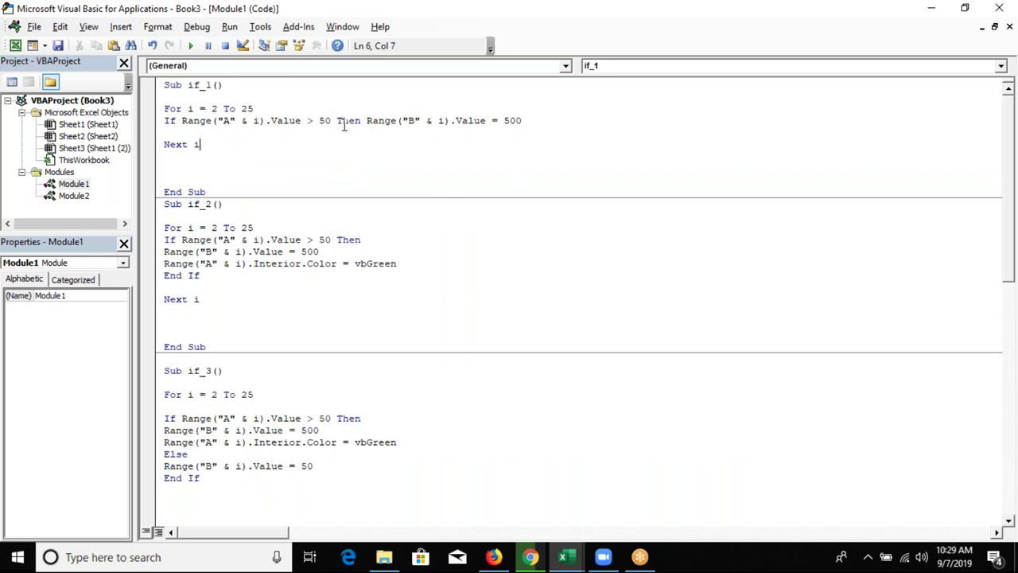
click(335, 123)
text(and)
key(BackSpace)
key(BackSpace)
key(BackSpace)
key(BackSpace)
mouse_move(366, 121)
mouse_down()
mouse_move(584, 148)
mouse_move(557, 125)
mouse_up()
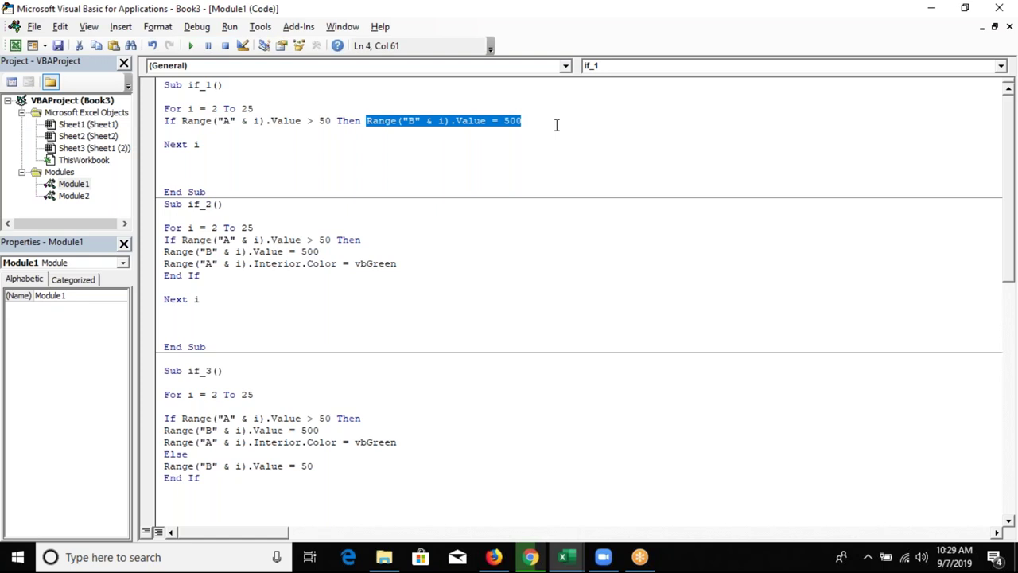
click(556, 124)
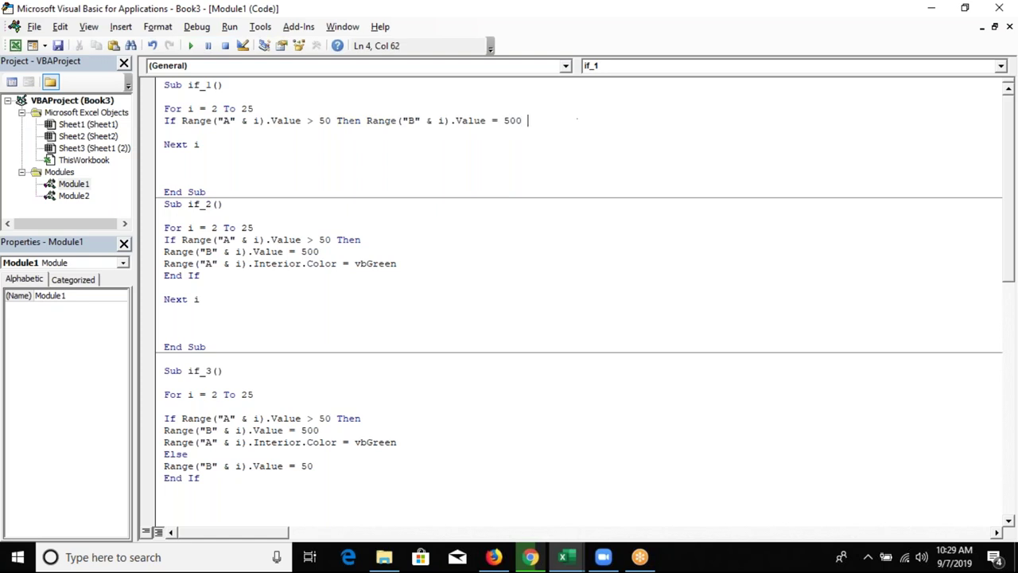
click(472, 137)
click(404, 289)
drag(320, 251, 294, 251)
click(156, 252)
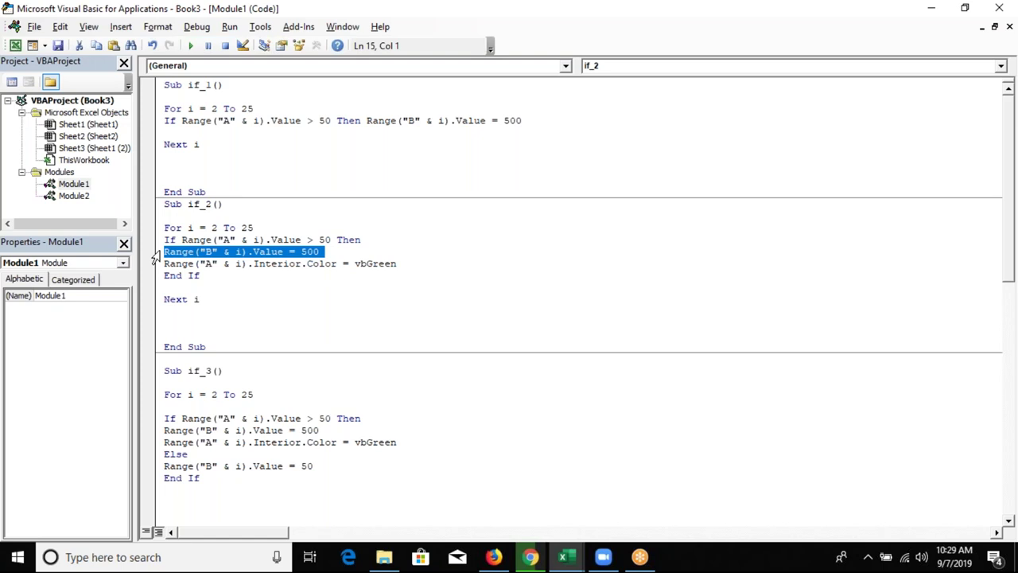
click(152, 265)
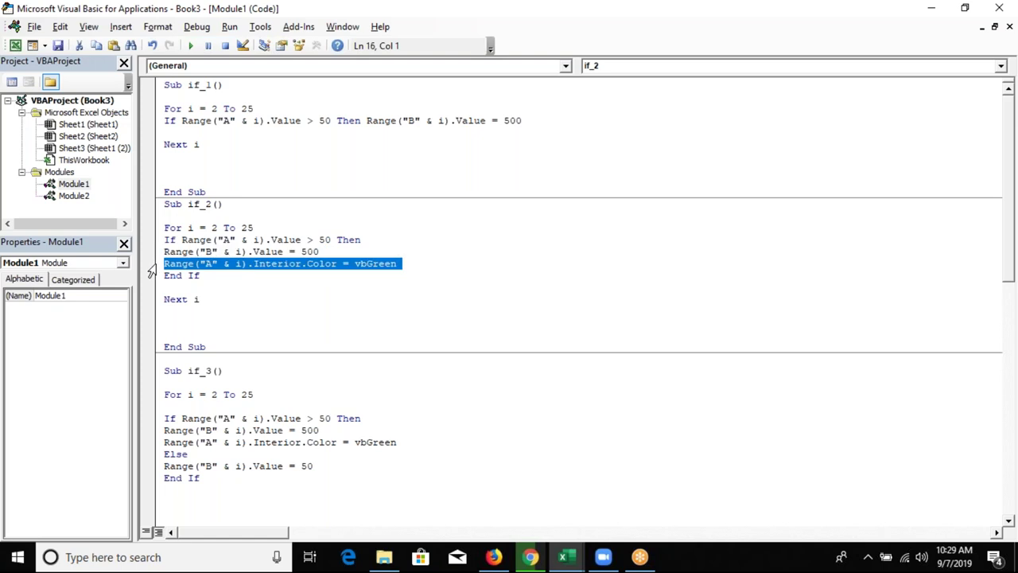
click(161, 251)
click(152, 269)
click(151, 278)
scroll(169, 366, down, 3)
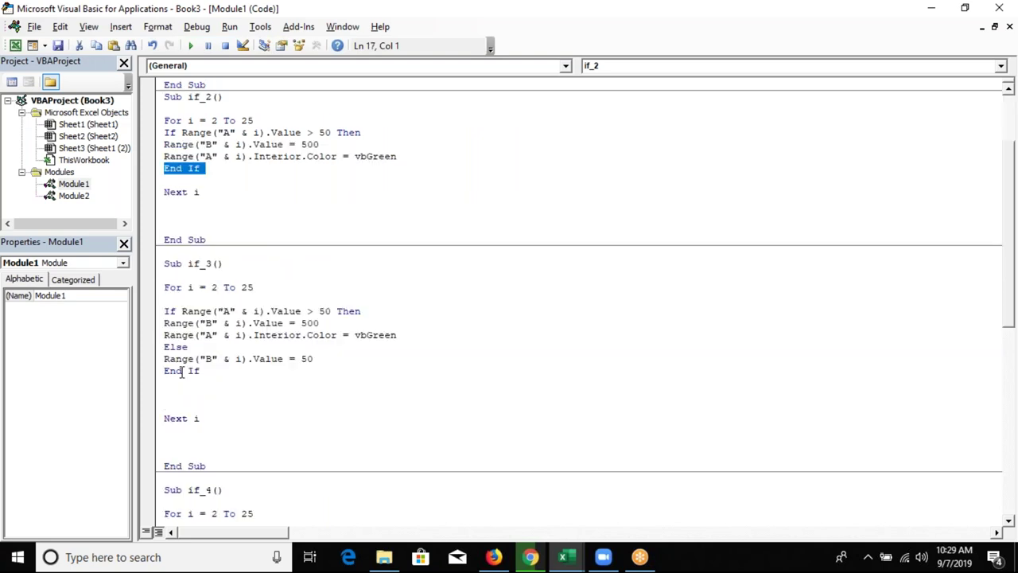
click(156, 359)
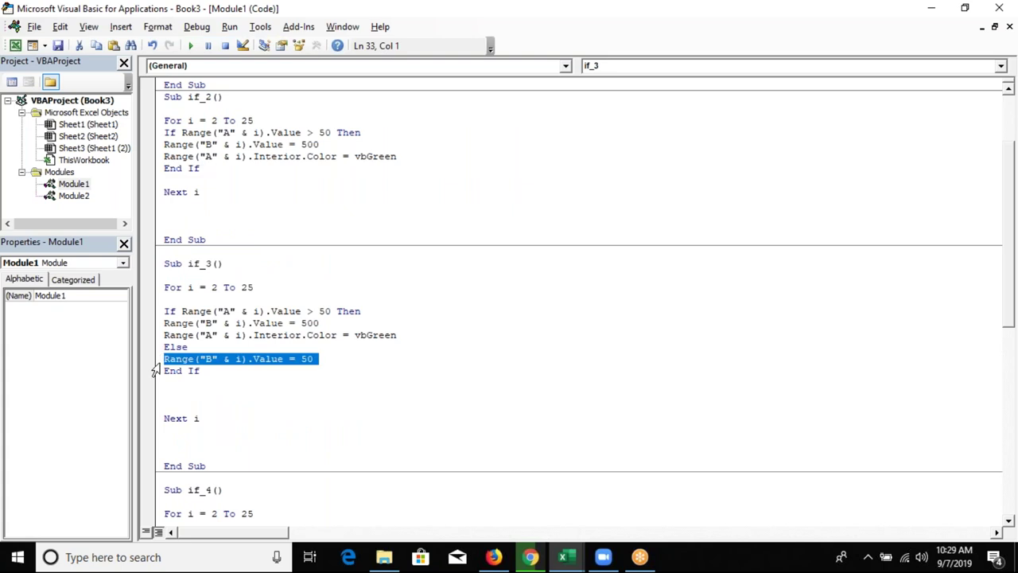
scroll(168, 384, down, 5)
scroll(168, 384, down, 1)
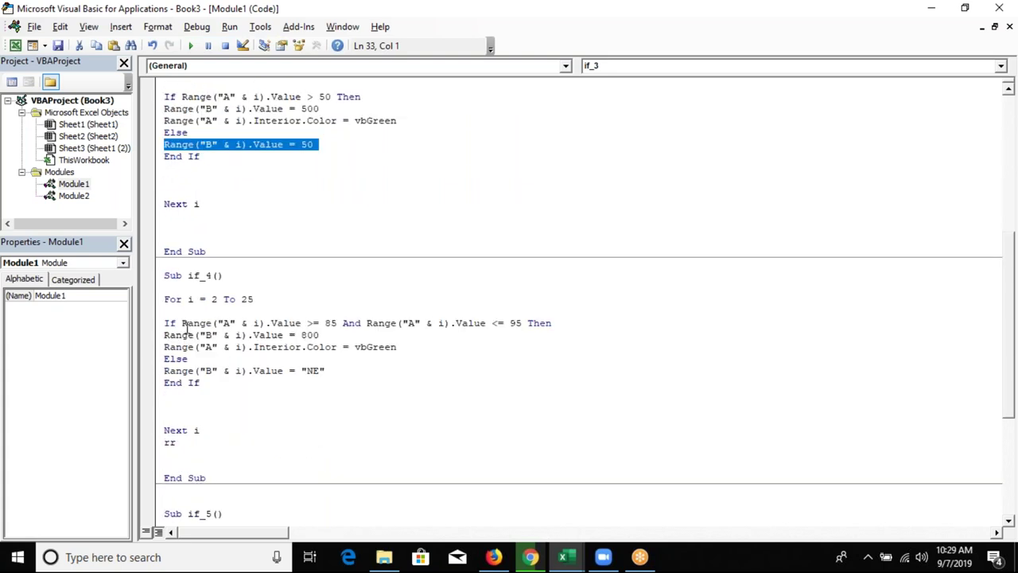
click(167, 323)
click(167, 323)
scroll(167, 337, down, 2)
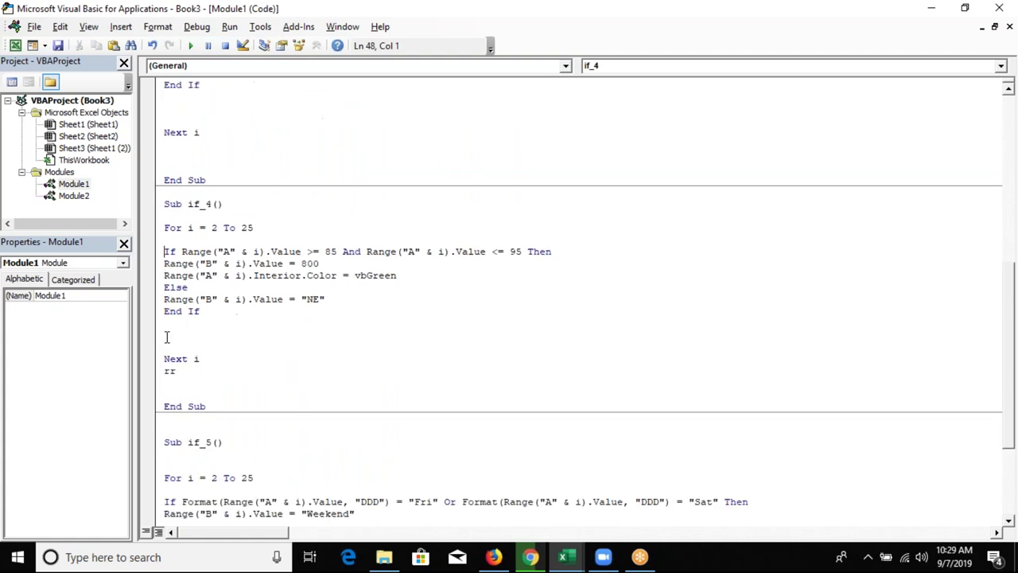
scroll(169, 337, down, 1)
scroll(169, 336, down, 1)
scroll(168, 336, down, 2)
click(149, 362)
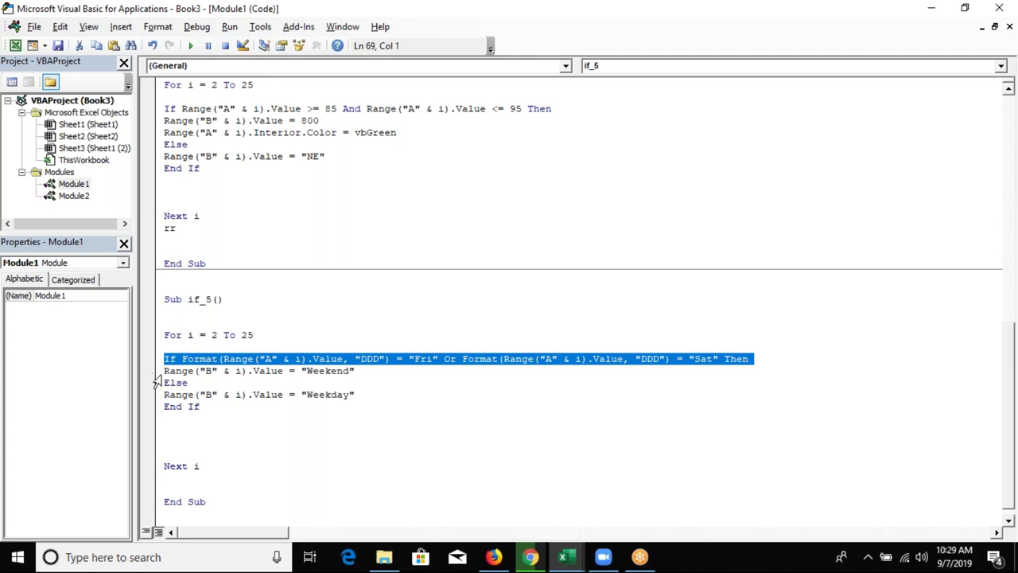
click(157, 384)
click(223, 422)
scroll(220, 450, down, 1)
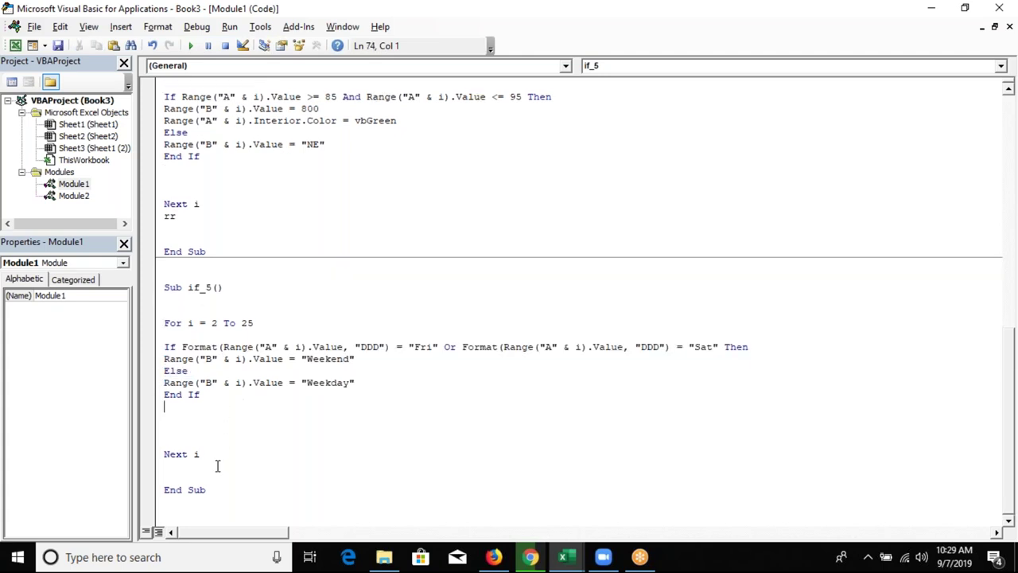
mouse_move(222, 490)
mouse_down()
mouse_move(163, 263)
mouse_move(164, 79)
mouse_up()
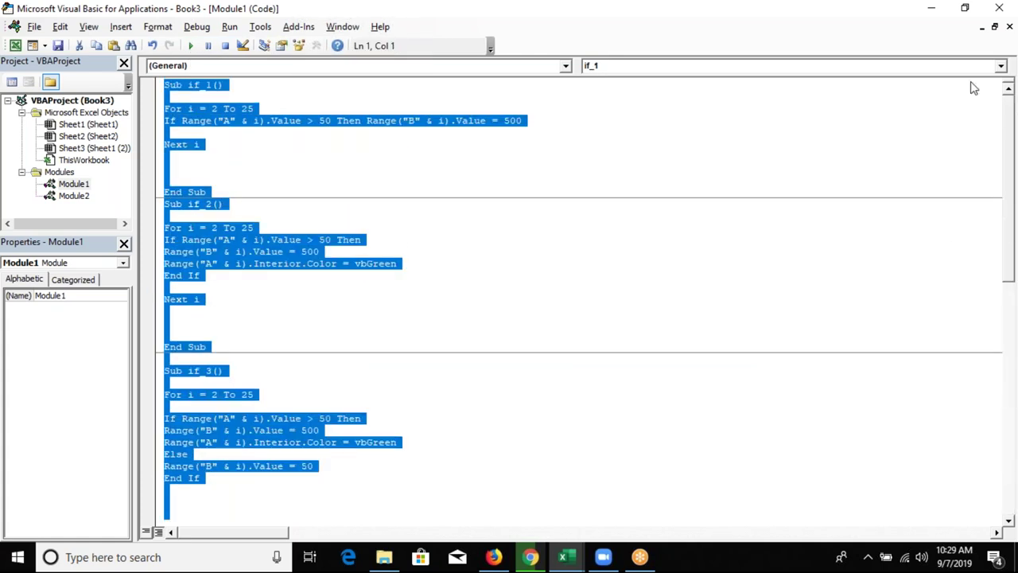
key(alt+F11)
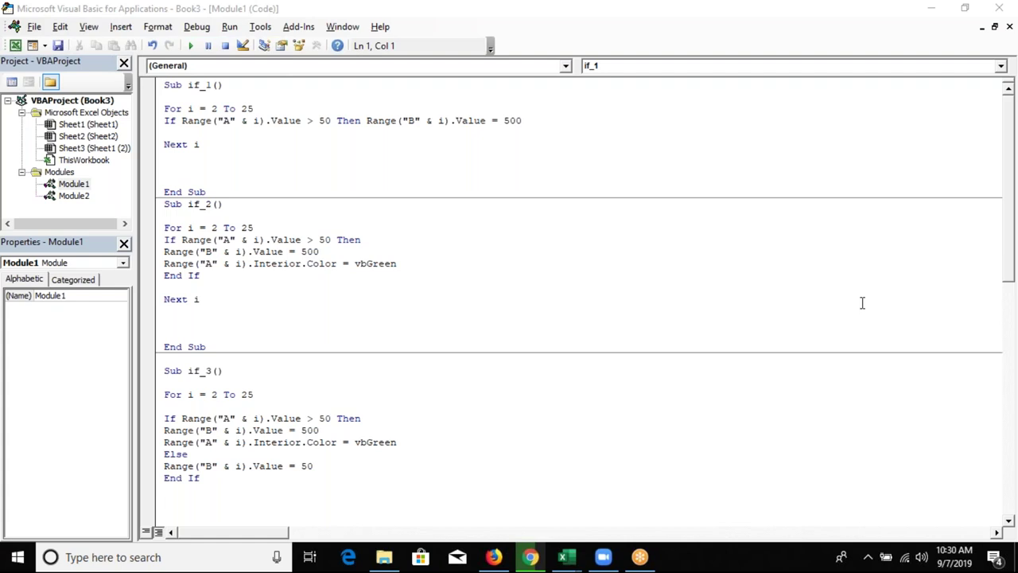
click(527, 561)
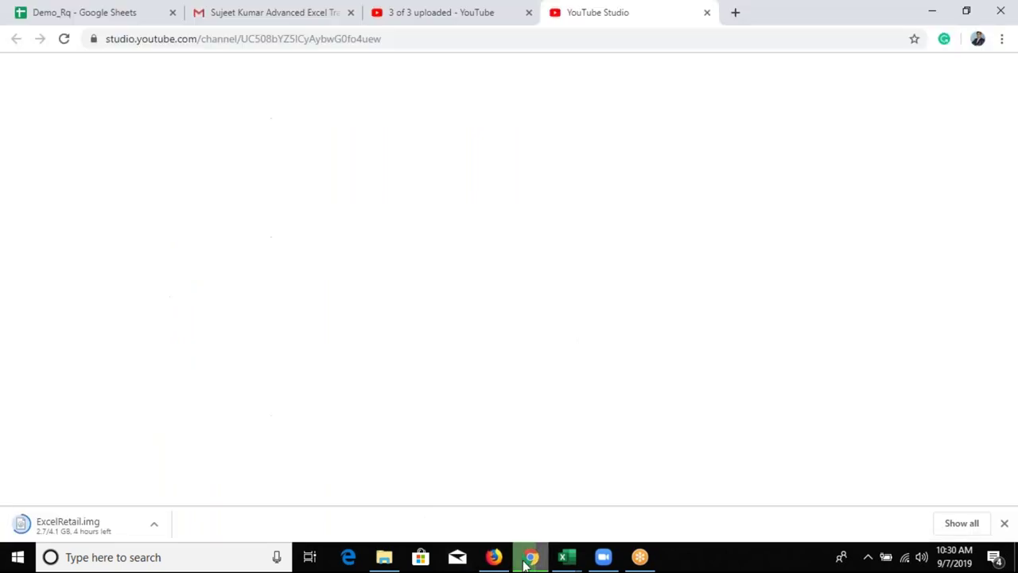
click(525, 562)
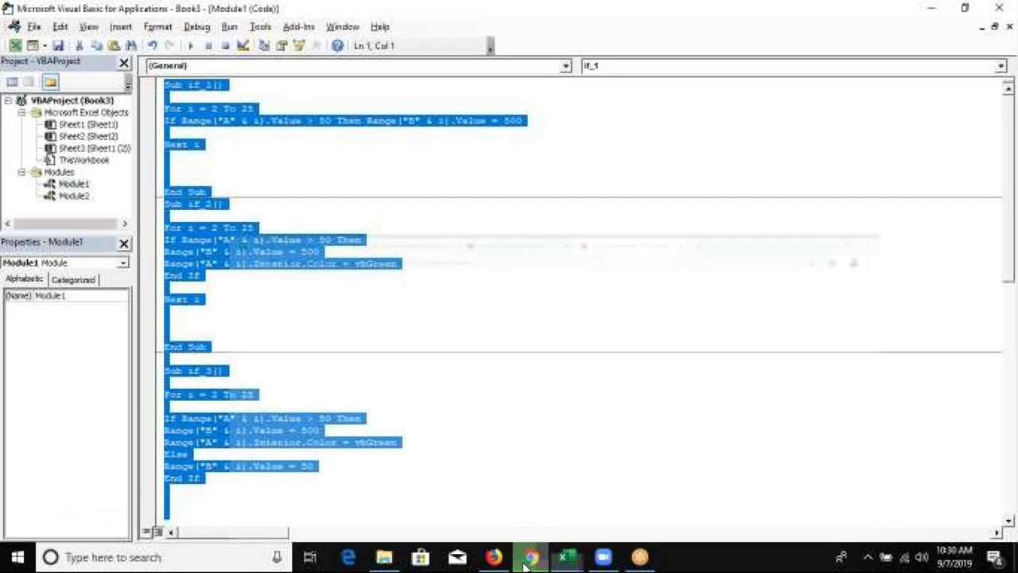
click(368, 326)
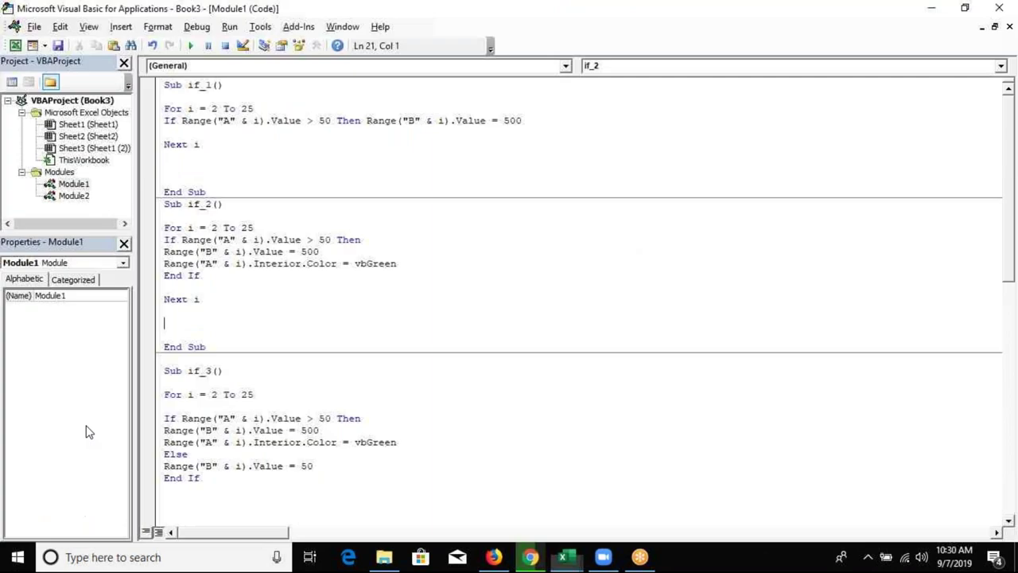
Look over the if_2 For loop and the if_3 colour line in Module1
double_click(175, 229)
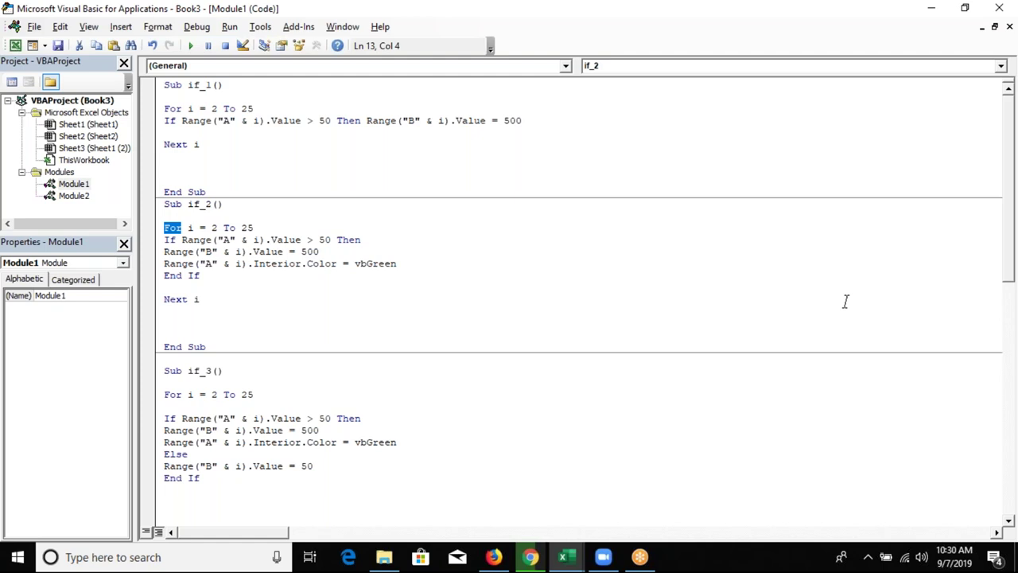
click(451, 442)
scroll(451, 442, down, 1)
scroll(451, 442, down, 2)
scroll(451, 442, down, 1)
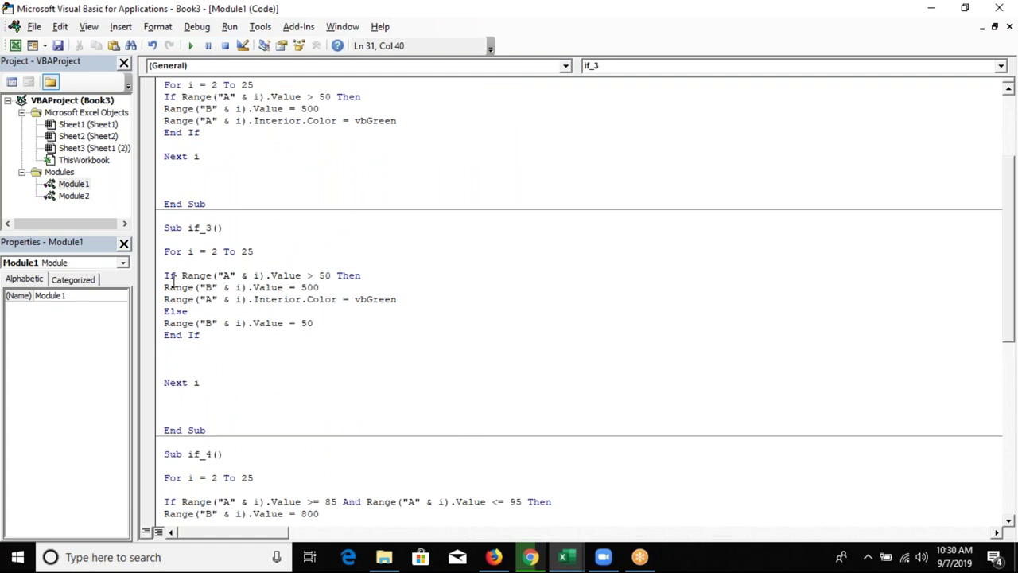
Switch to the Chrome browser and back to the macro editor
key(alt+F11)
key(alt+Tab)
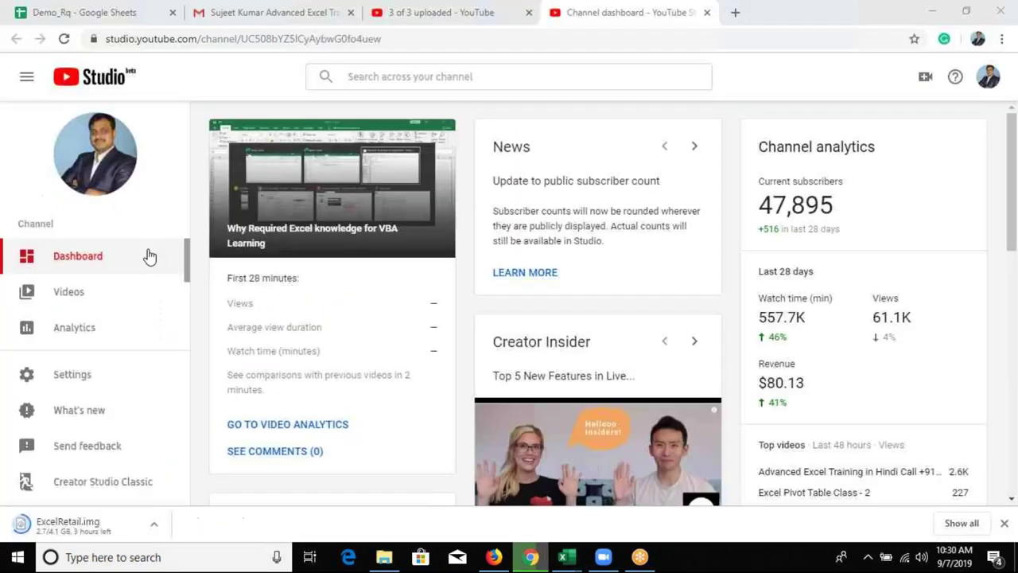
key(alt+Tab)
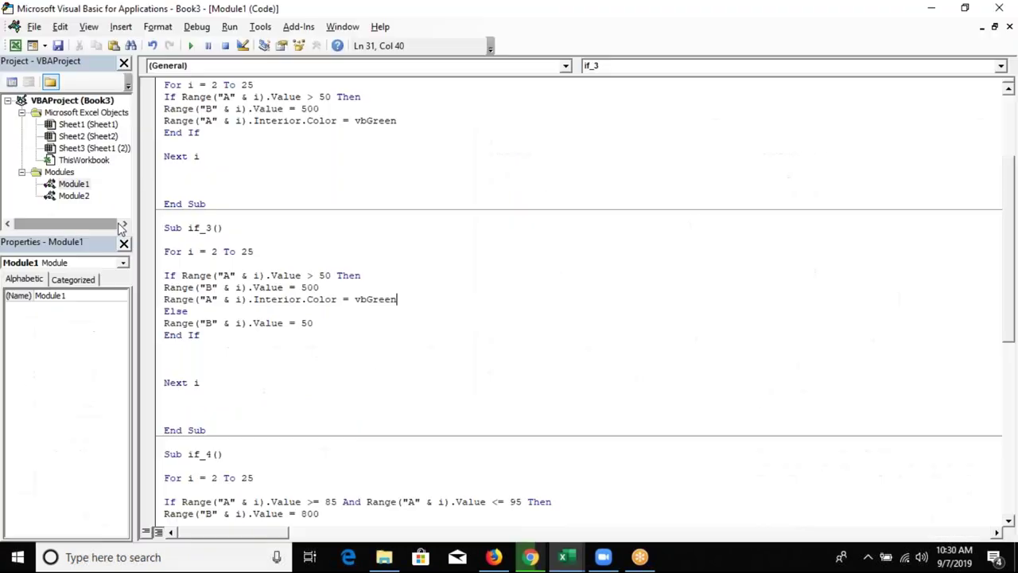